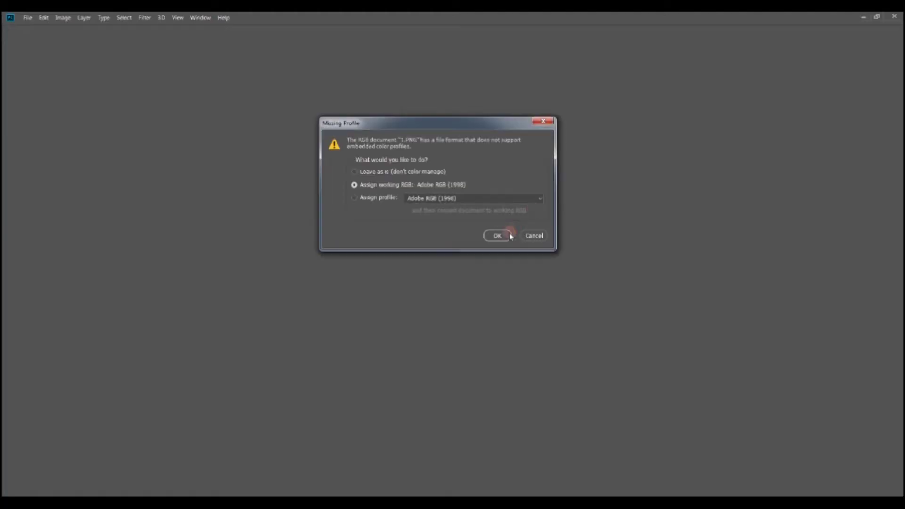
# Open 1.PNG with the working RGB profile, Adobe RGB (1998), assigned.
pyautogui.click(509, 236)
# Duplicate Layer 1 and hide the original layer.
pyautogui.rightClick(814, 362)
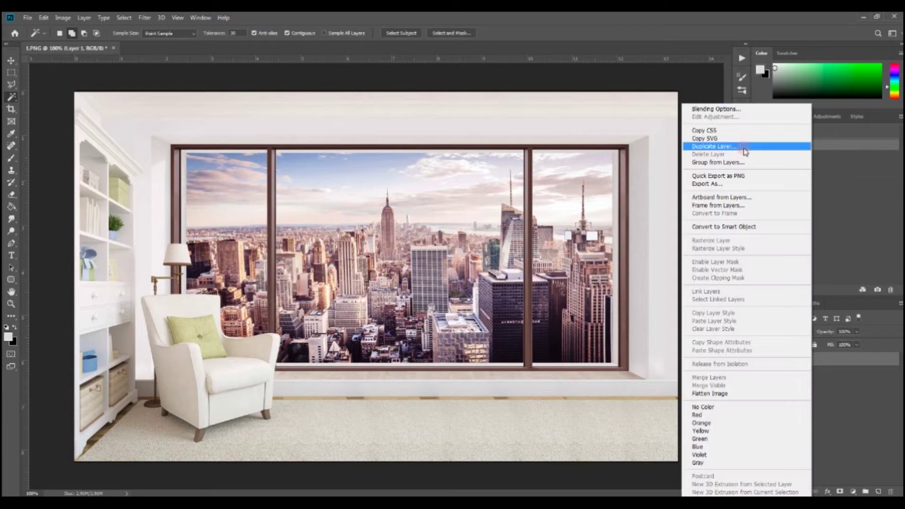
pyautogui.click(711, 146)
pyautogui.click(513, 149)
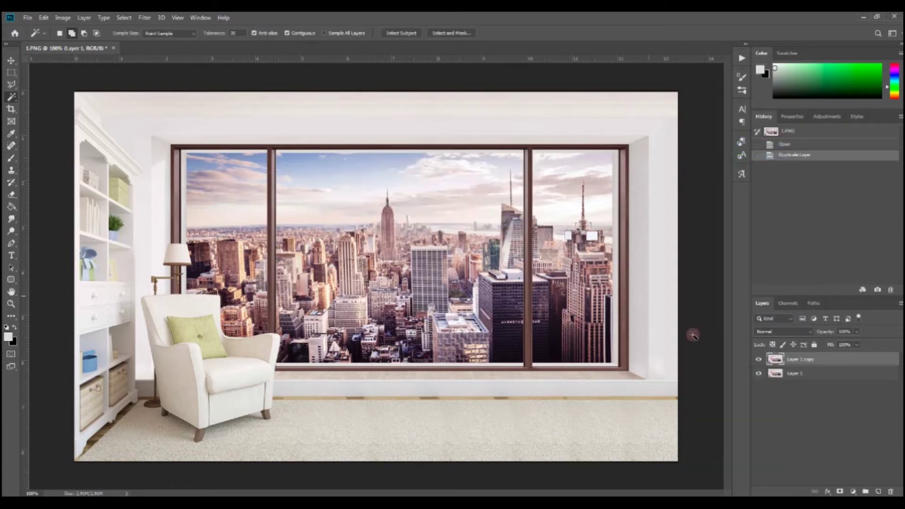
pyautogui.click(759, 374)
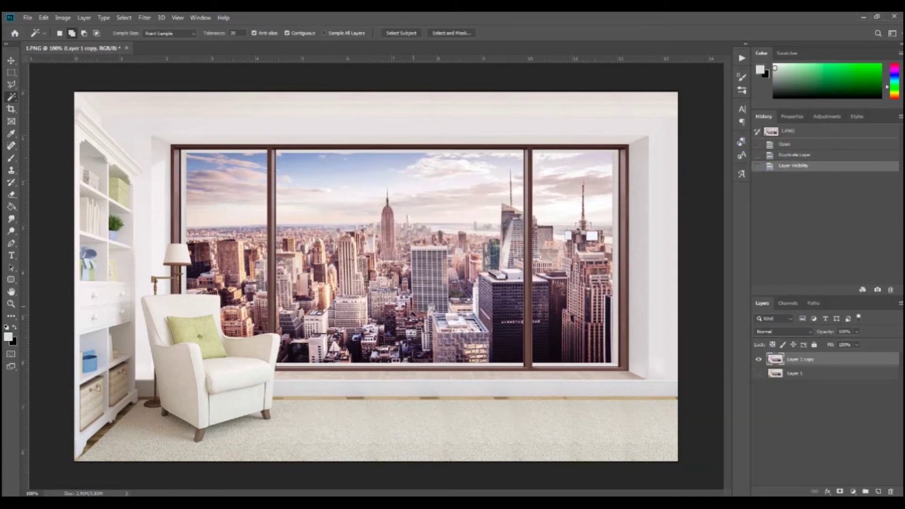
# Outline the city view in the window's right pane with the Polygonal Lasso, following the pane's inner edges.
pyautogui.scroll(4, 541, 298)
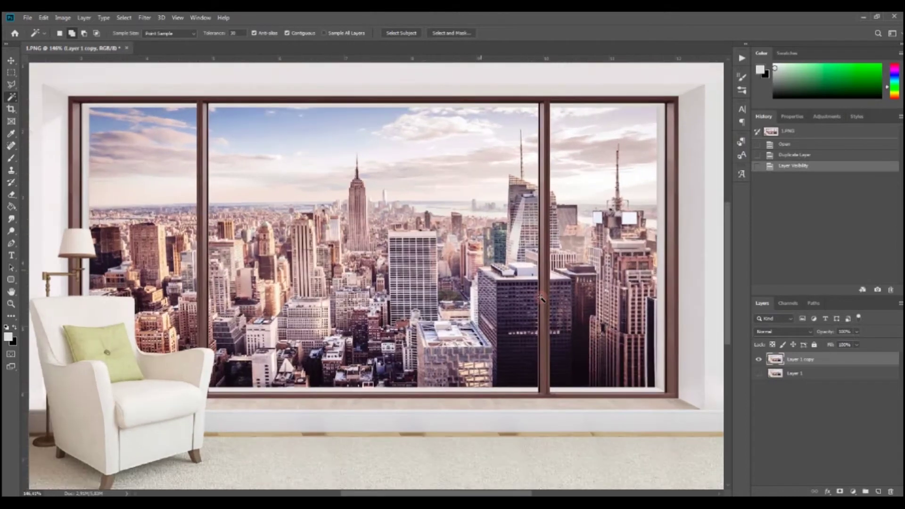
pyautogui.scroll(1, 541, 298)
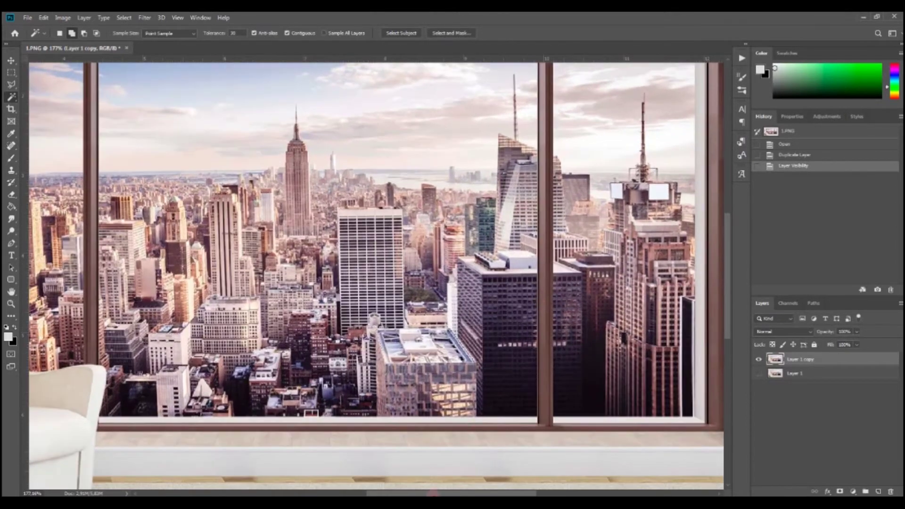
pyautogui.scroll(2, 508, 325)
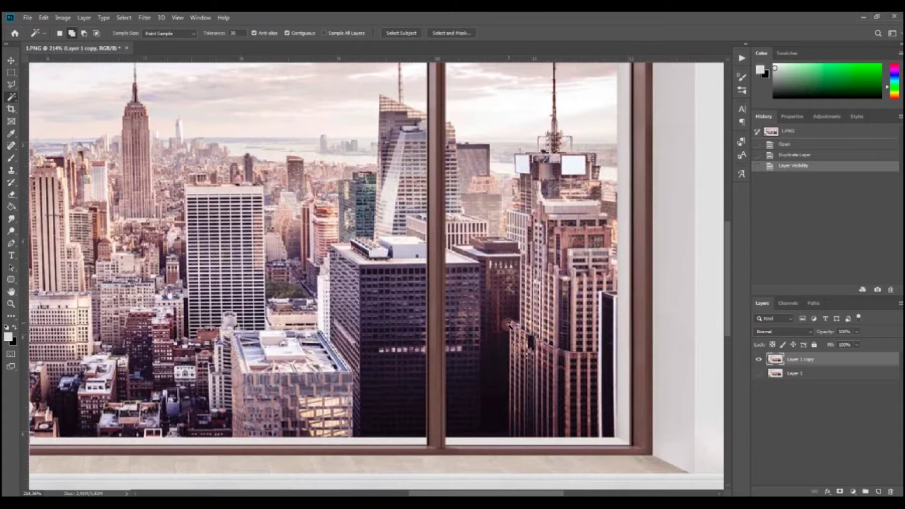
pyautogui.click(12, 85)
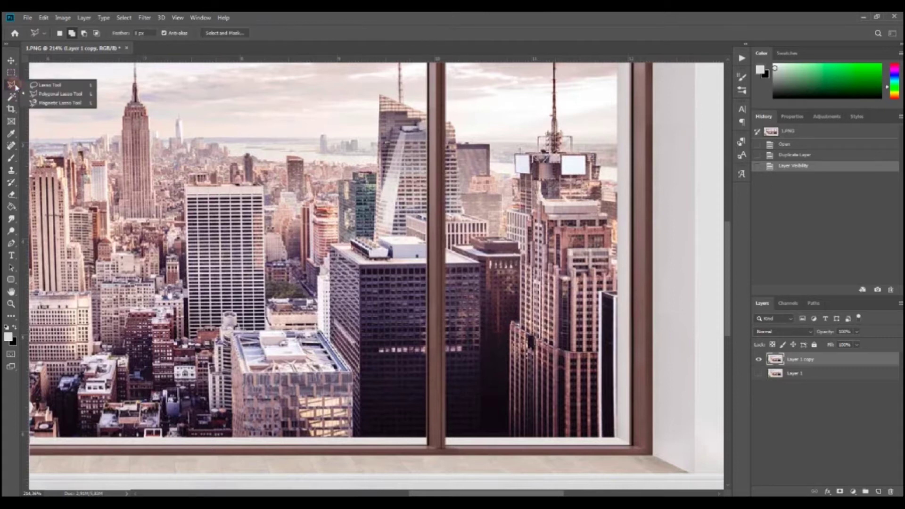
pyautogui.click(56, 93)
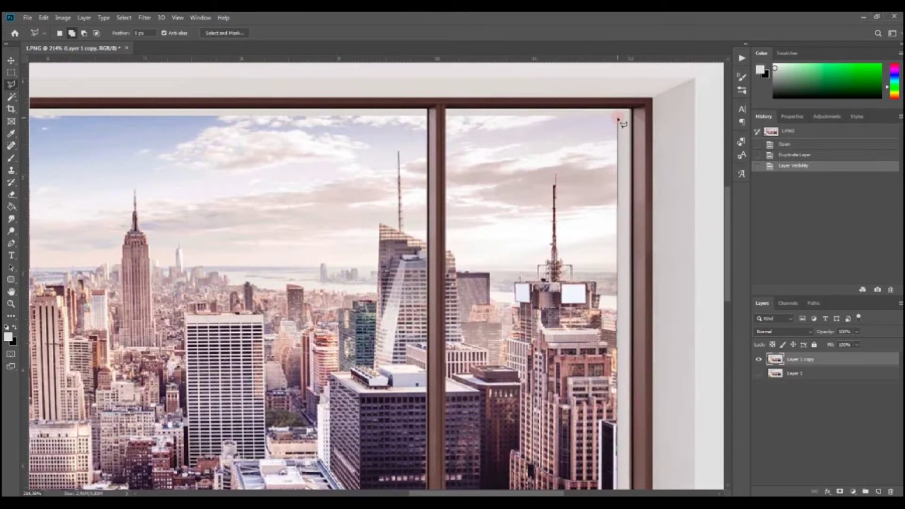
pyautogui.click(618, 116)
pyautogui.click(447, 116)
pyautogui.scroll(-3, 446, 471)
pyautogui.scroll(-1, 448, 453)
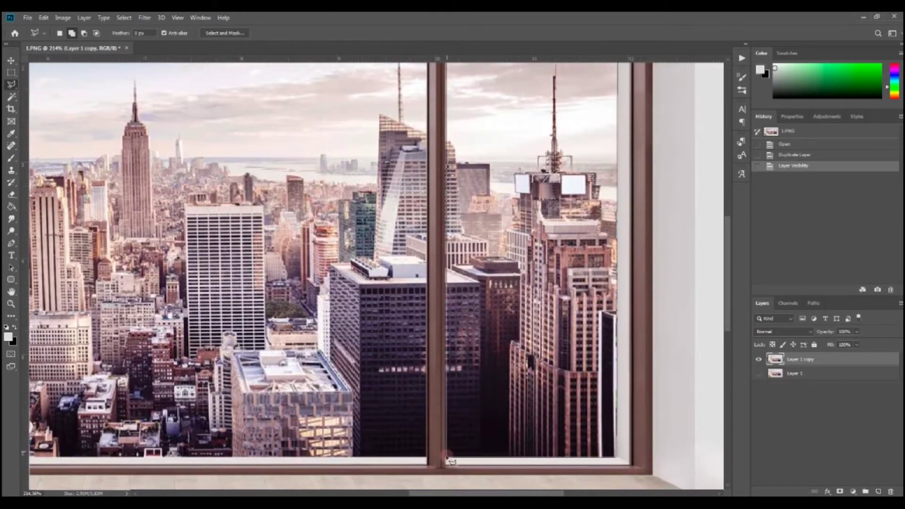
pyautogui.click(447, 458)
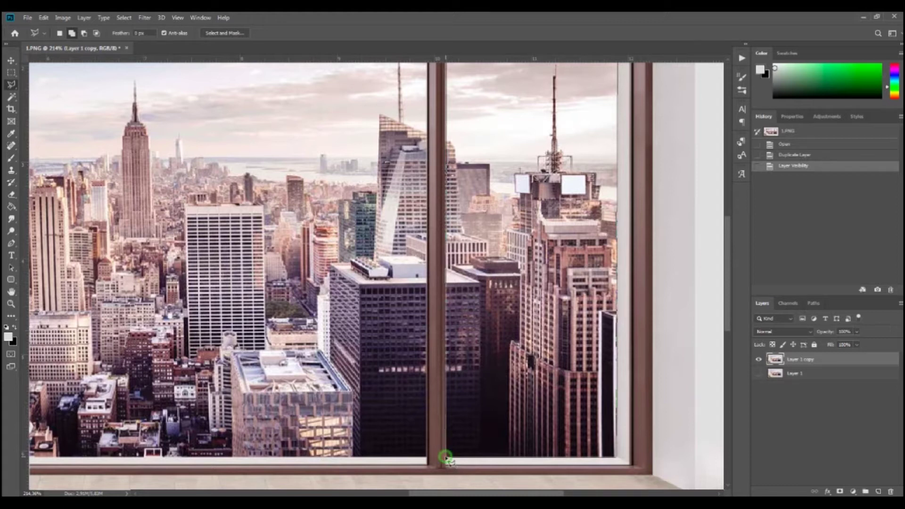
pyautogui.click(446, 457)
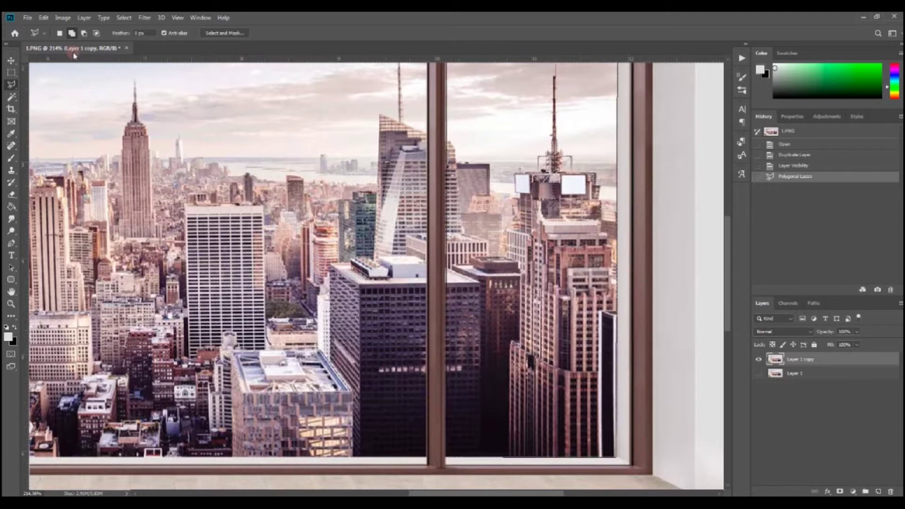
# Cut the selected city view out of the right window pane.
pyautogui.click(552, 274)
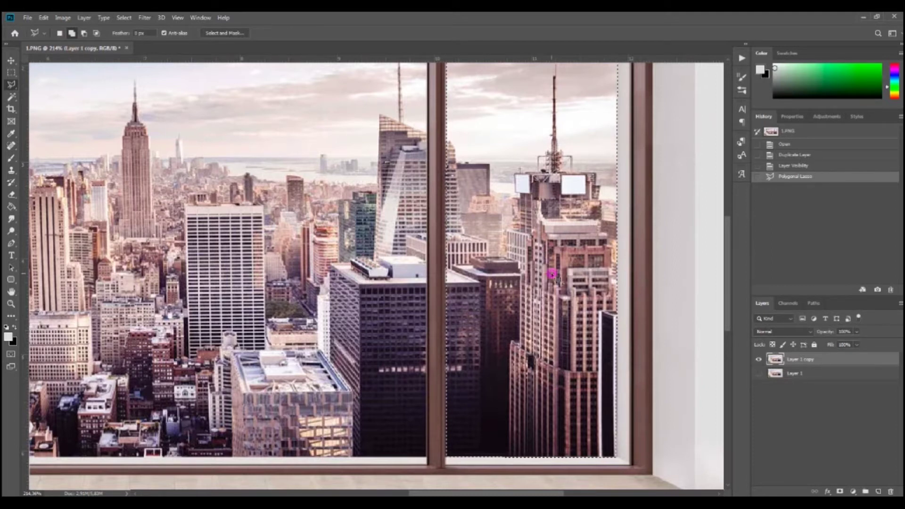
pyautogui.rightClick(552, 274)
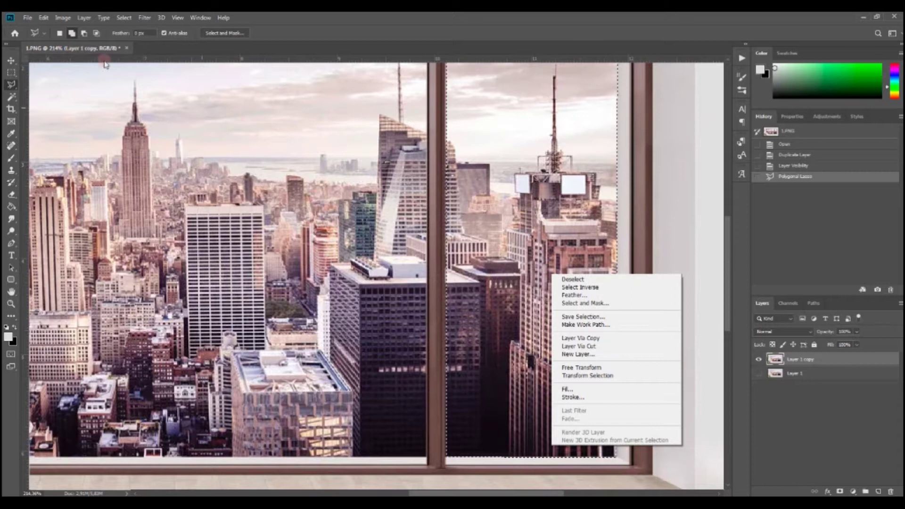
pyautogui.click(45, 18)
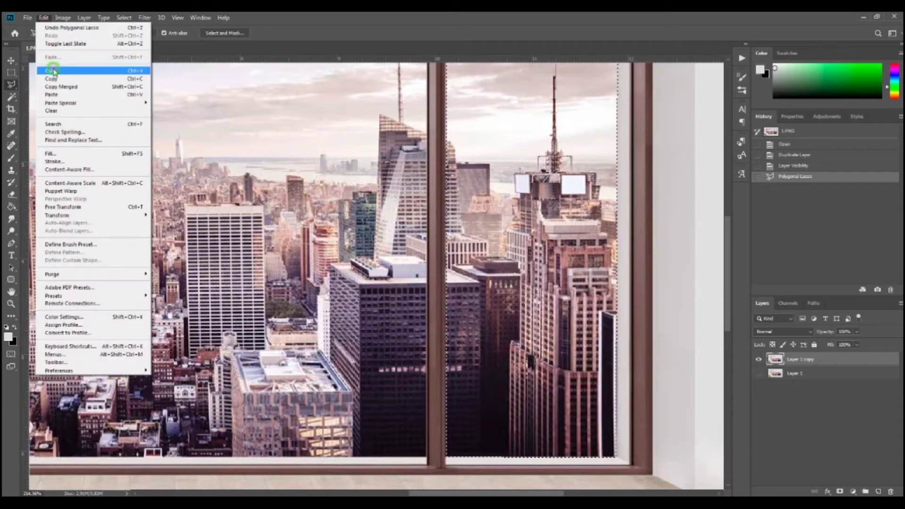
pyautogui.click(53, 67)
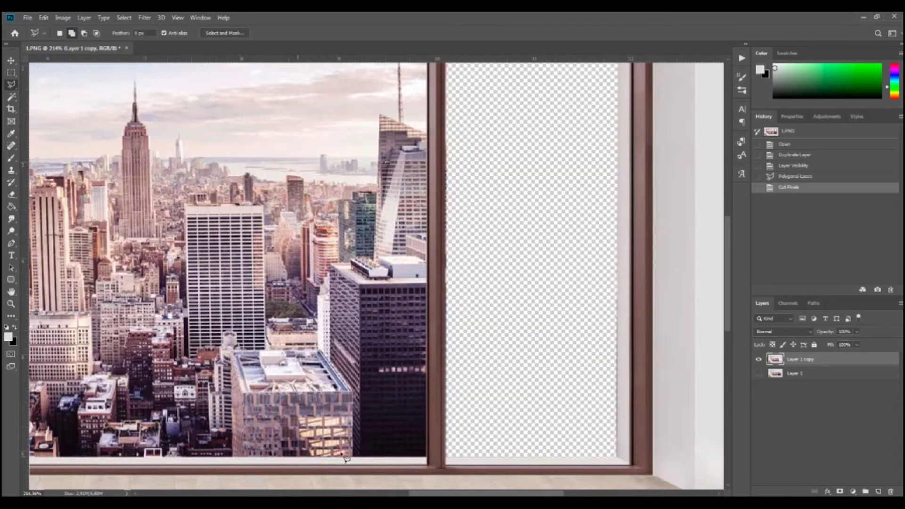
# Try to outline the window's middle pane with the Polygonal Lasso, starting from its lower right corner.
pyautogui.click(427, 459)
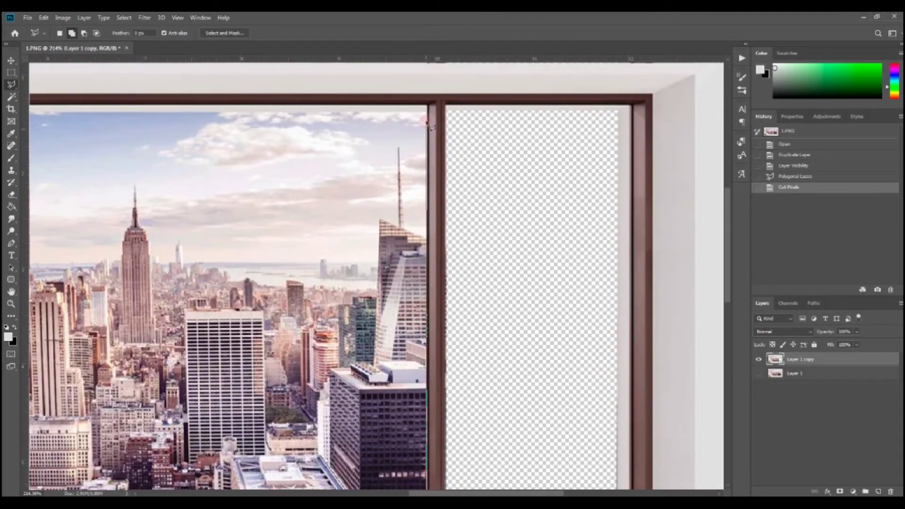
pyautogui.click(431, 113)
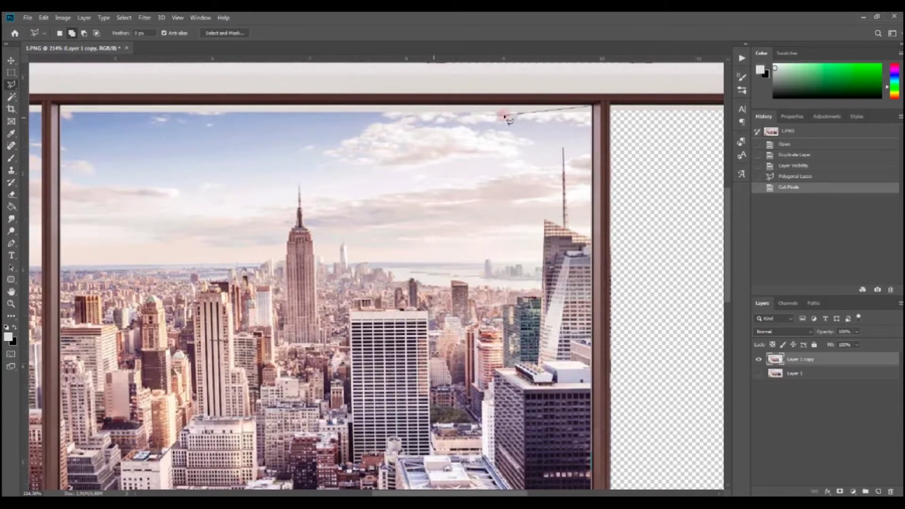
pyautogui.click(593, 116)
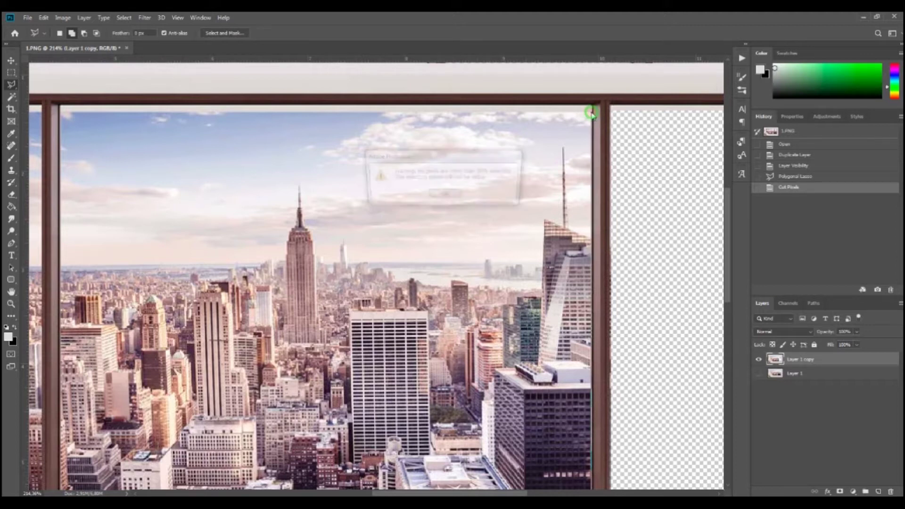
pyautogui.click(455, 195)
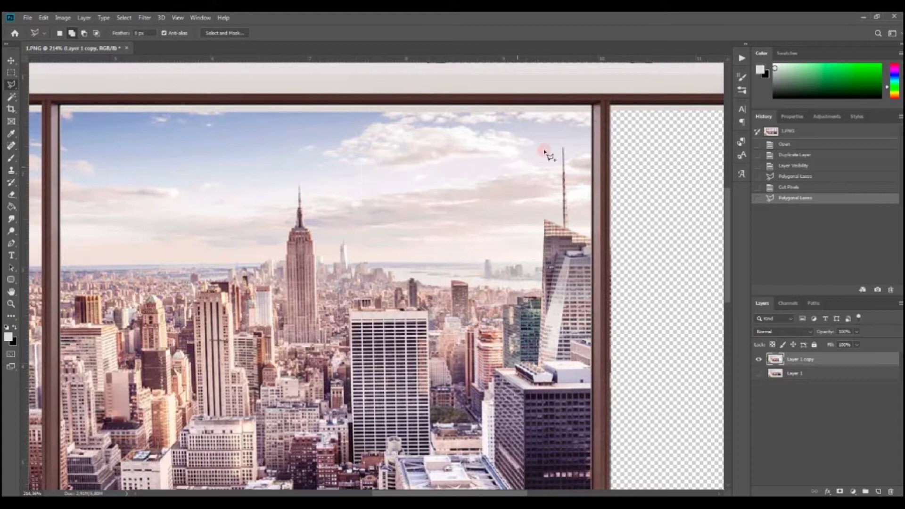
# Outline the city view in the window's middle pane with the Polygonal Lasso and cut it out.
pyautogui.click(590, 112)
pyautogui.click(62, 114)
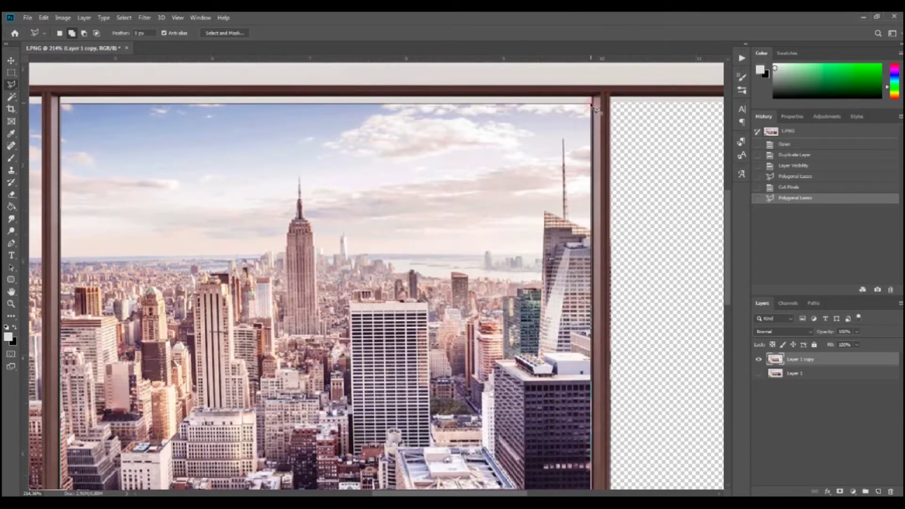
pyautogui.click(595, 108)
pyautogui.click(43, 18)
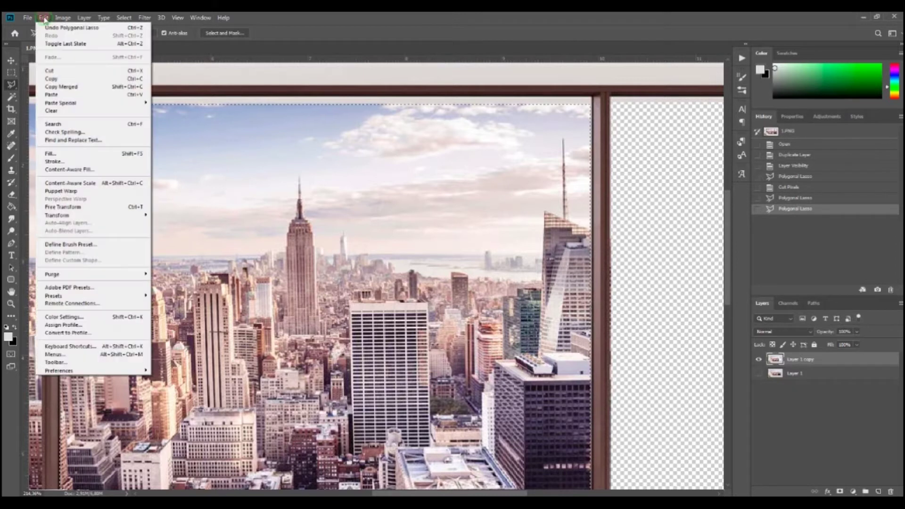
pyautogui.click(59, 70)
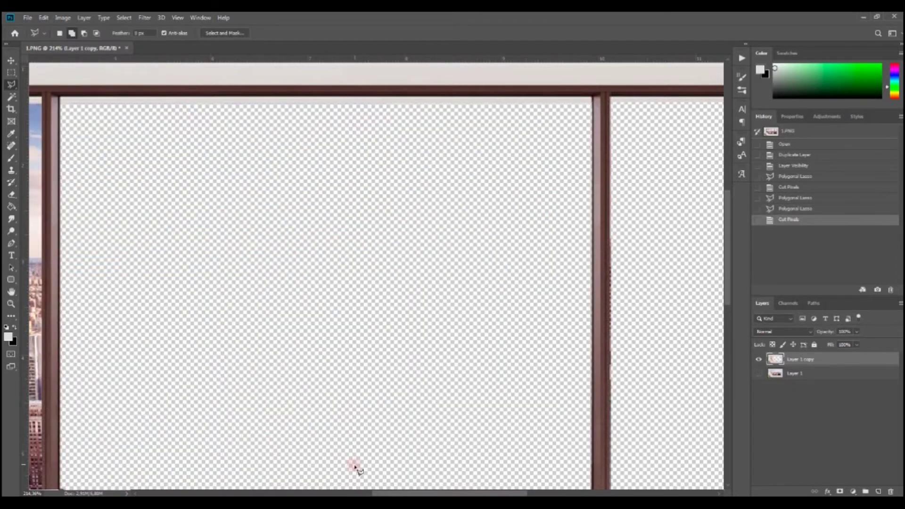
# Try selecting the sky in the window's left pane with the Magic Wand, then deselect it.
pyautogui.moveTo(389, 493); pyautogui.dragTo(319, 494)
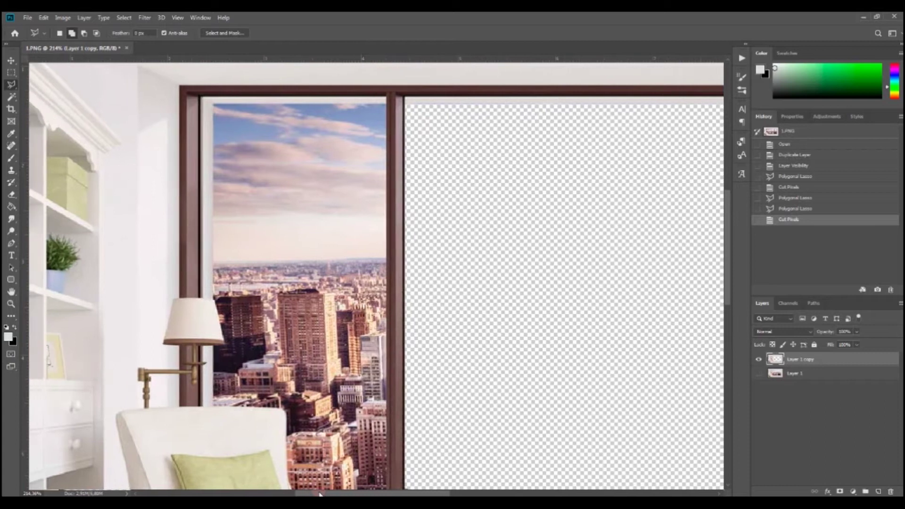
pyautogui.click(12, 97)
pyautogui.click(230, 146)
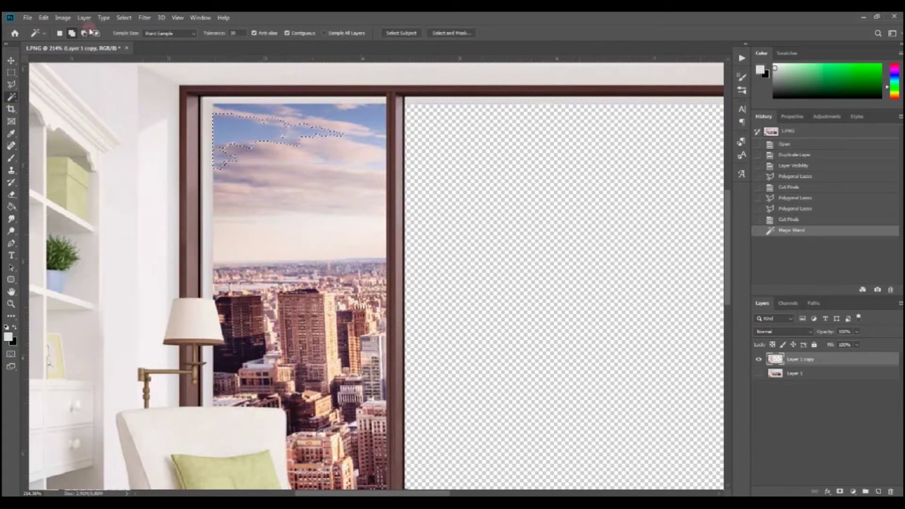
pyautogui.click(124, 17)
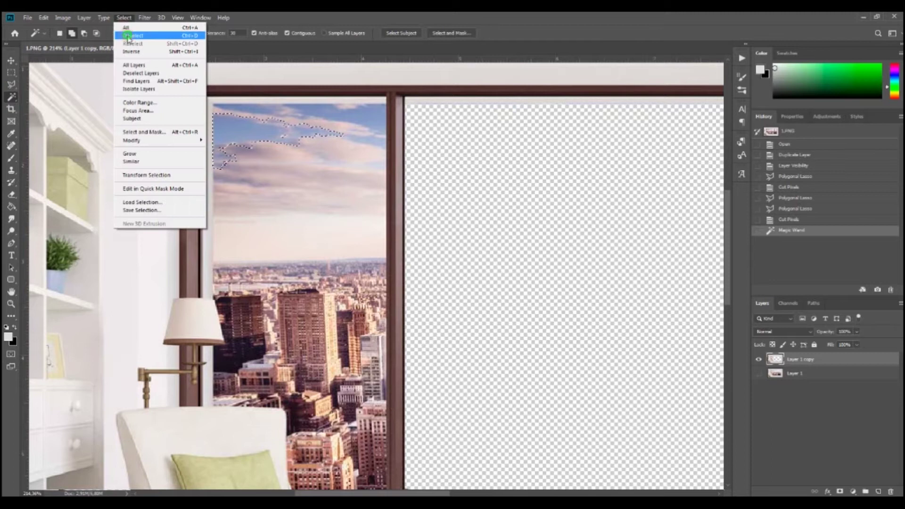
pyautogui.click(129, 35)
# Try selecting the left pane's sky with the Quick Selection tool and clear the selection.
pyautogui.rightClick(14, 98)
pyautogui.click(52, 97)
pyautogui.moveTo(226, 123); pyautogui.dragTo(312, 208)
pyautogui.moveTo(317, 136)
pyautogui.mouseDown()
pyautogui.moveTo(342, 194)
pyautogui.moveTo(323, 229)
pyautogui.moveTo(301, 232)
pyautogui.mouseUp()
pyautogui.click(124, 17)
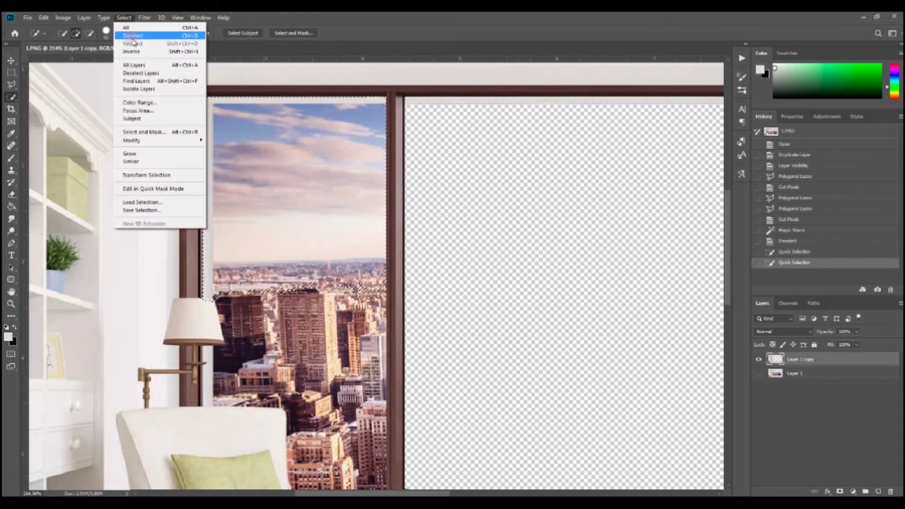
pyautogui.click(128, 34)
# Outline the left pane's city view around the armchair with the Polygonal Lasso and cut it out.
pyautogui.click(12, 85)
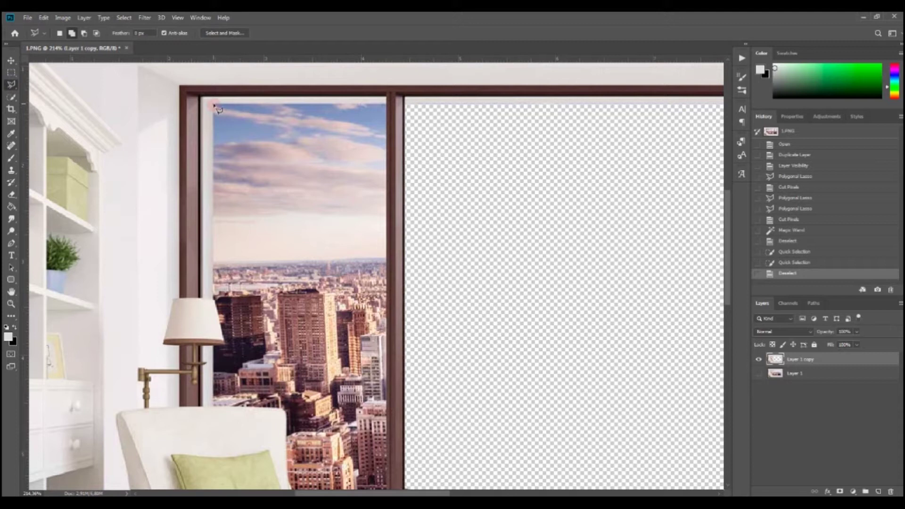
pyautogui.click(214, 104)
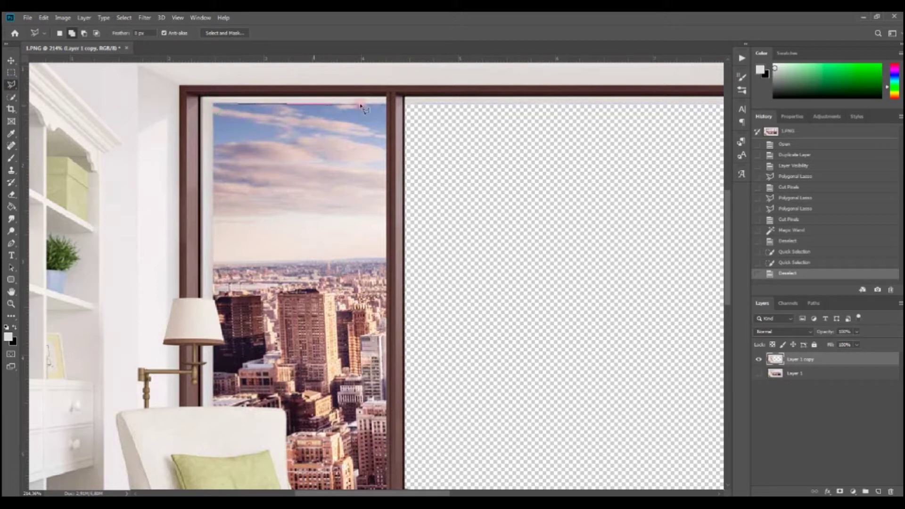
pyautogui.click(386, 103)
pyautogui.scroll(-2, 390, 330)
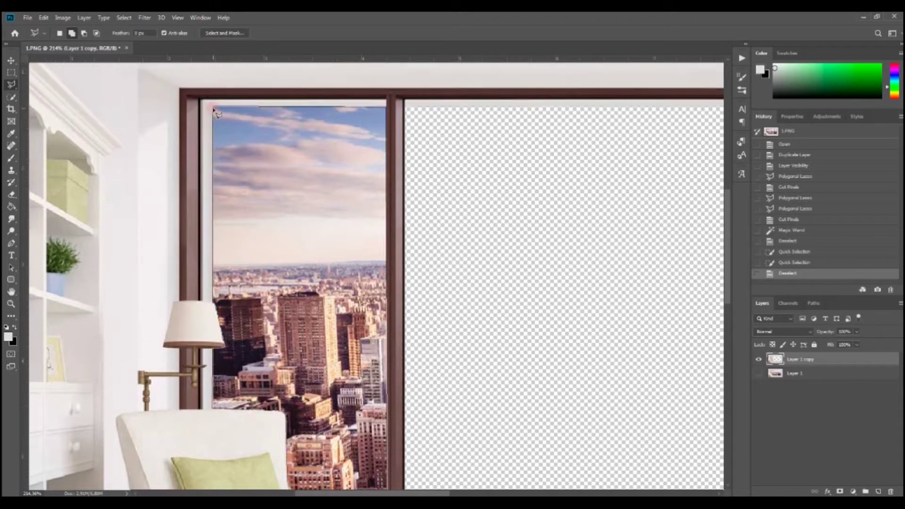
pyautogui.click(214, 108)
pyautogui.click(44, 18)
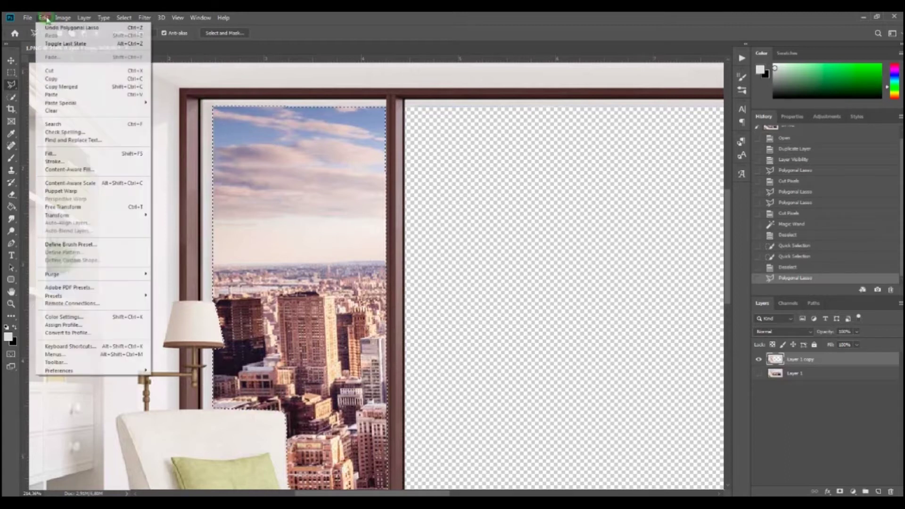
pyautogui.click(52, 71)
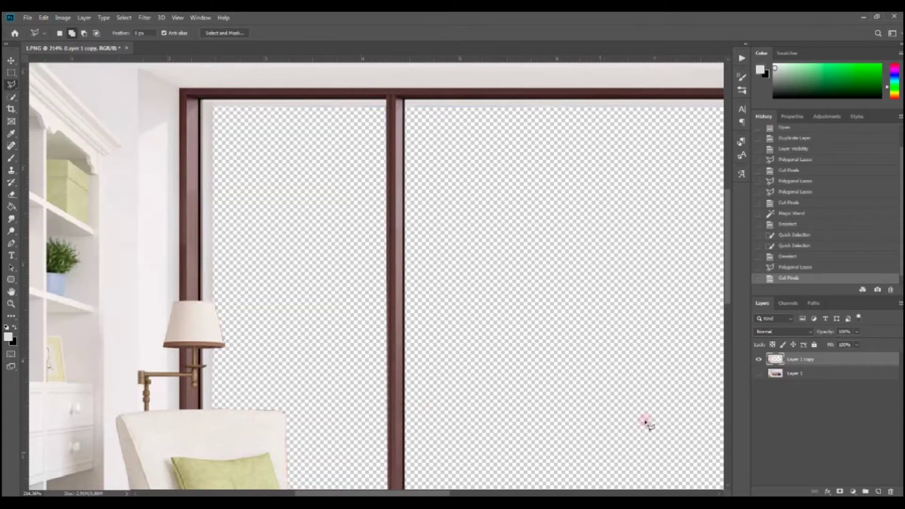
# Erase the leftover dark pixels around the armchair's right armrest beside the window post with a 9 px eraser at 100% hardness.
pyautogui.scroll(-5, 728, 280)
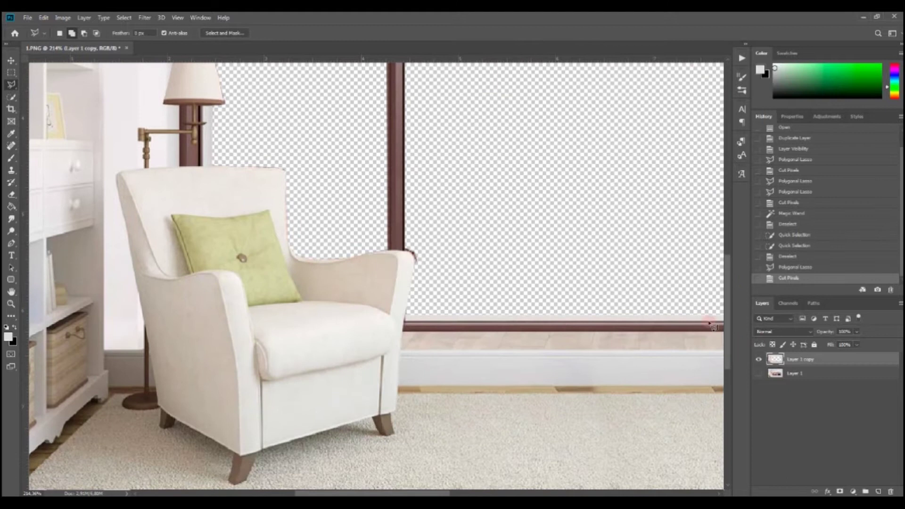
pyautogui.scroll(10, 474, 282)
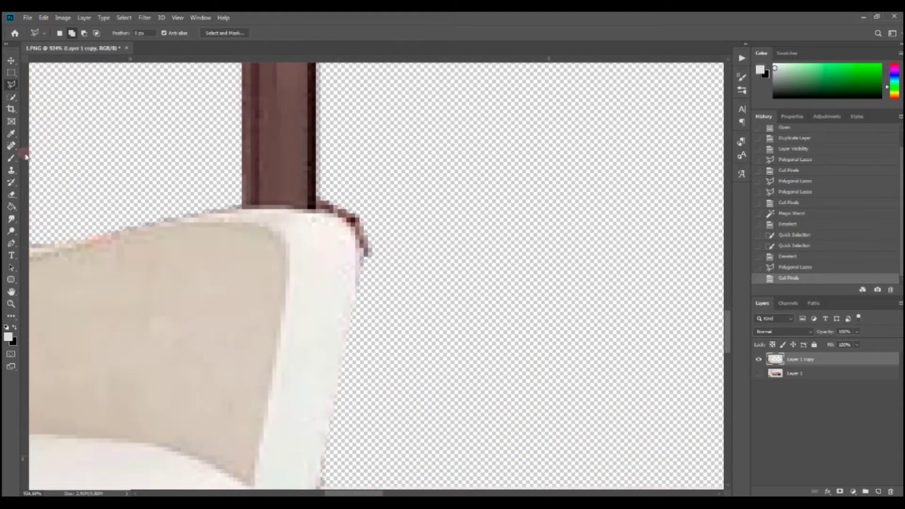
pyautogui.click(11, 195)
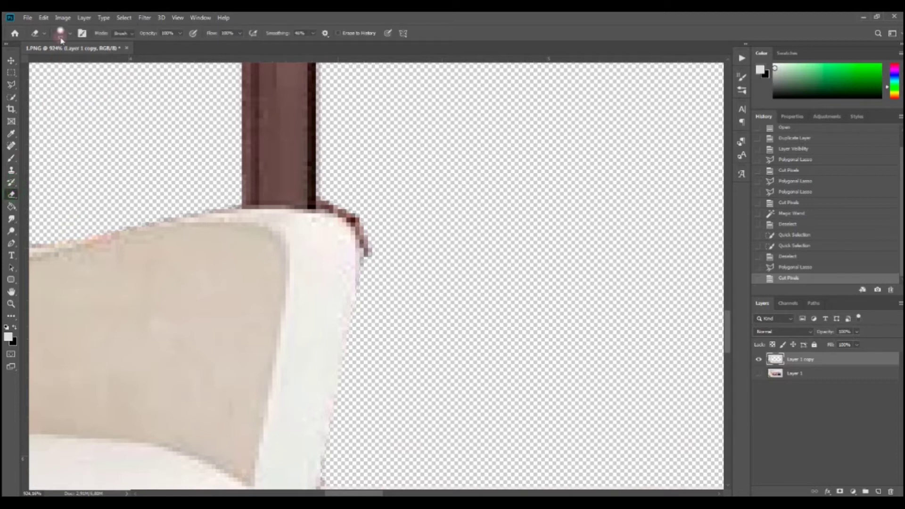
pyautogui.click(61, 33)
pyautogui.click(59, 63)
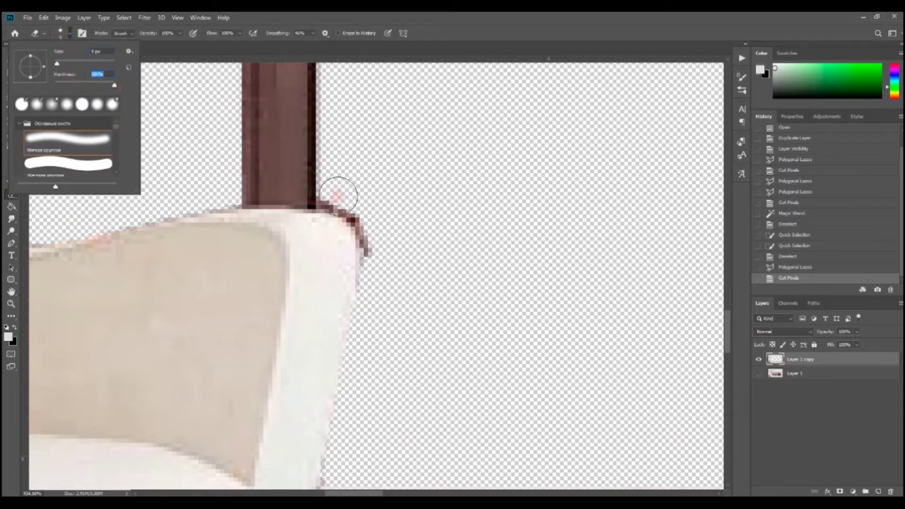
pyautogui.click(353, 204)
pyautogui.click(364, 208)
pyautogui.click(379, 244)
pyautogui.click(383, 292)
pyautogui.click(367, 208)
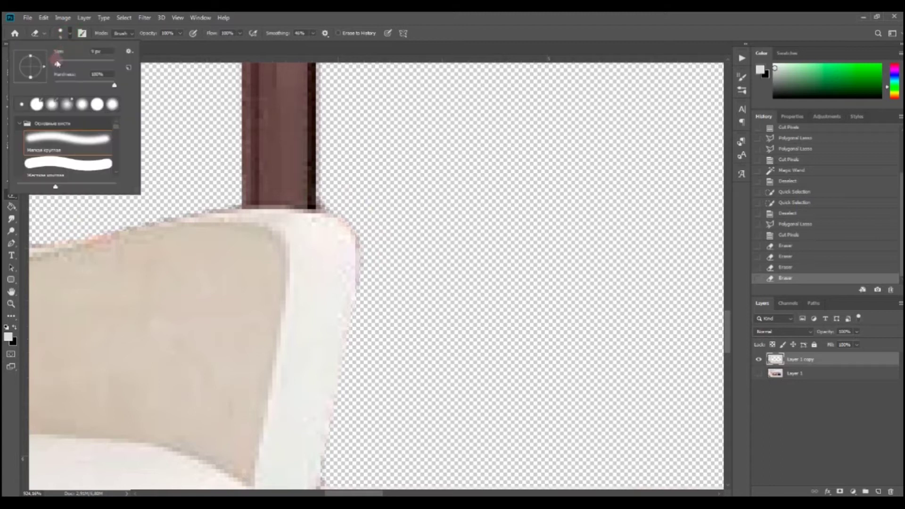
pyautogui.click(323, 208)
pyautogui.click(324, 207)
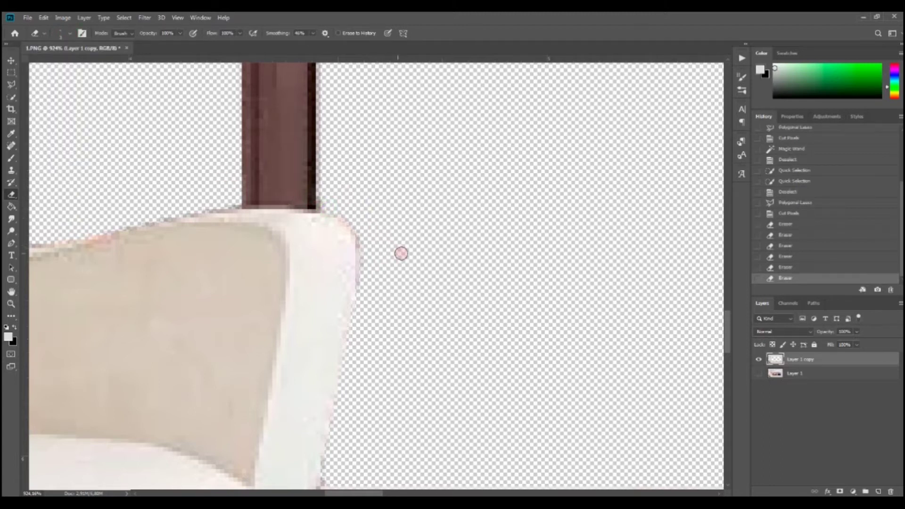
# Add a new empty layer between the cut-out room copy and the hidden original layer.
pyautogui.scroll(-7, 459, 267)
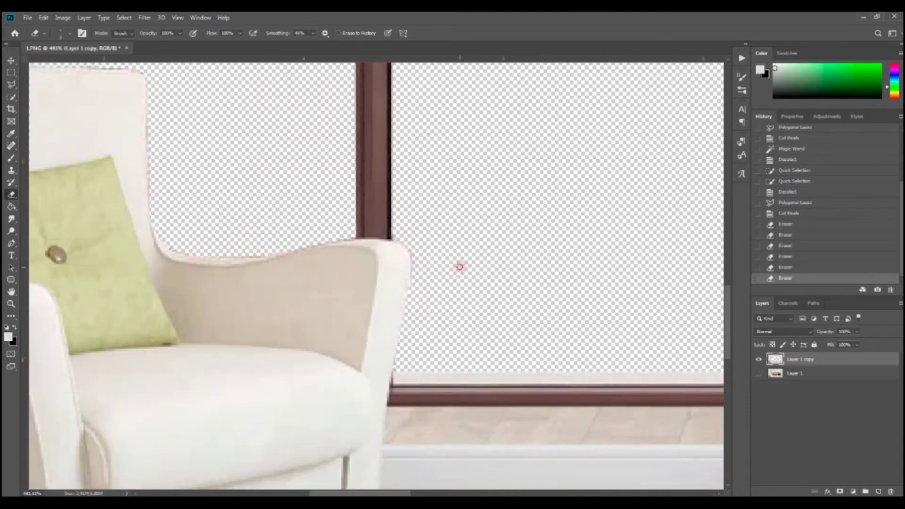
pyautogui.scroll(-1, 459, 267)
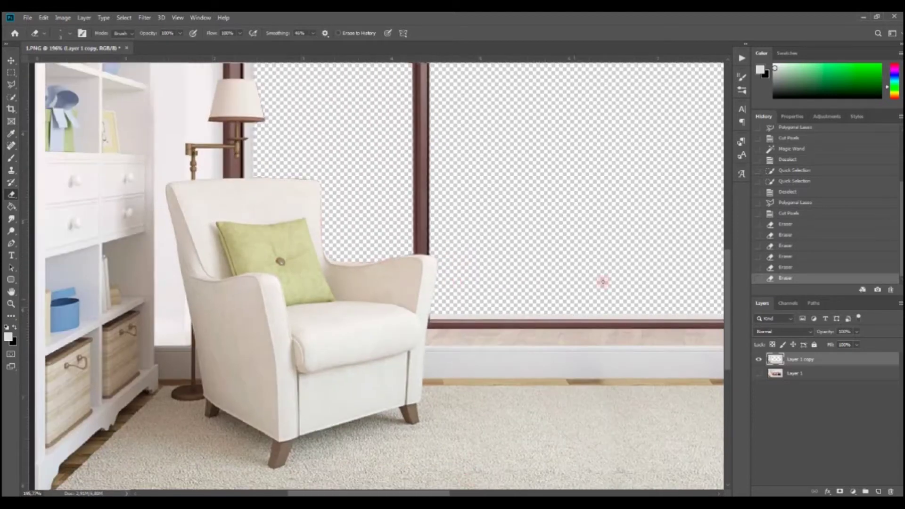
pyautogui.scroll(-2, 660, 238)
pyautogui.moveTo(438, 492); pyautogui.dragTo(522, 492)
pyautogui.scroll(2, 485, 289)
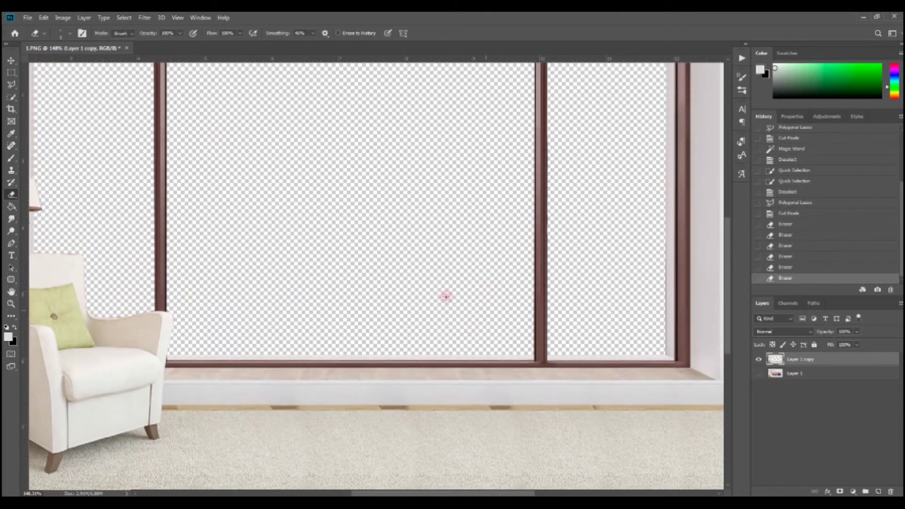
pyautogui.scroll(-2, 297, 159)
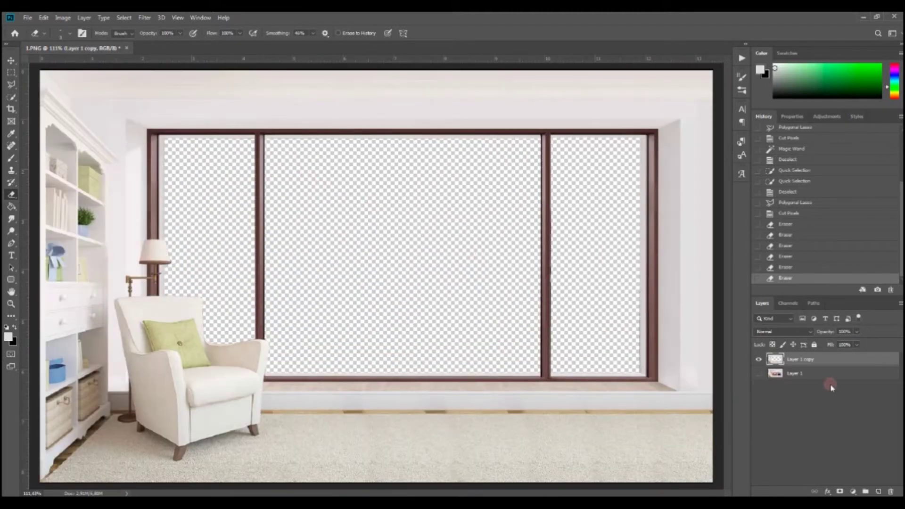
pyautogui.click(847, 372)
pyautogui.click(878, 491)
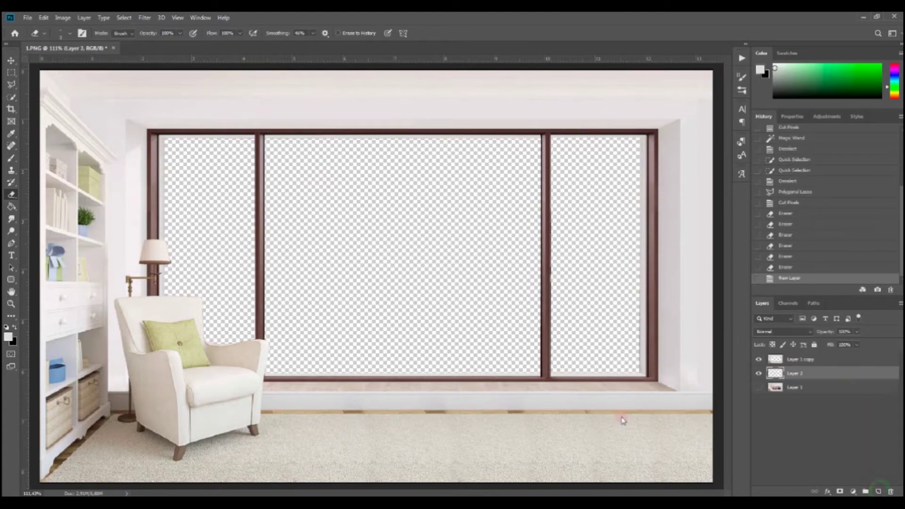
# Fill the new layer with a saturated green foreground colour using the Paint Bucket.
pyautogui.click(9, 337)
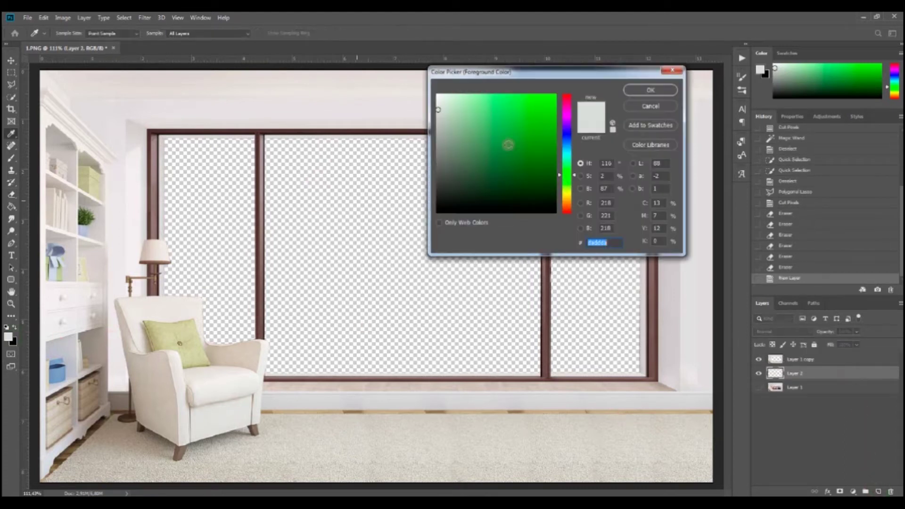
pyautogui.click(530, 141)
pyautogui.click(531, 131)
pyautogui.click(639, 94)
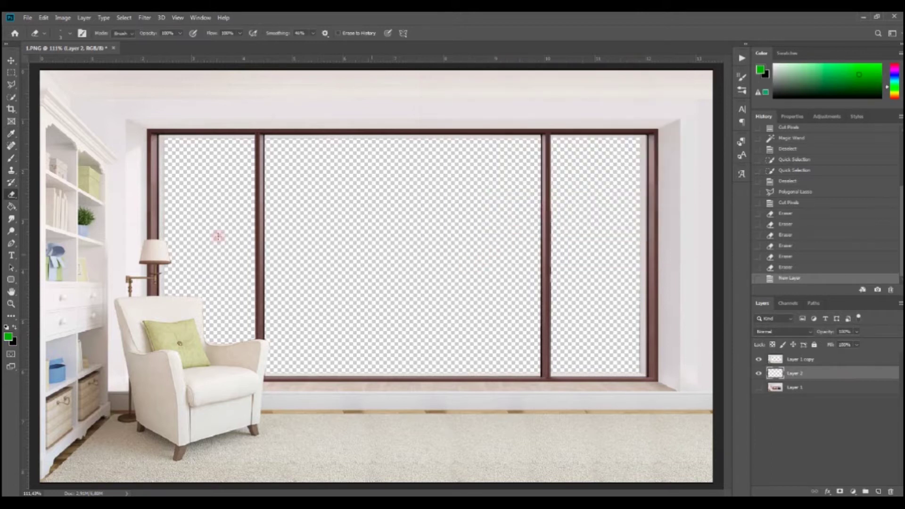
pyautogui.click(12, 206)
pyautogui.click(332, 285)
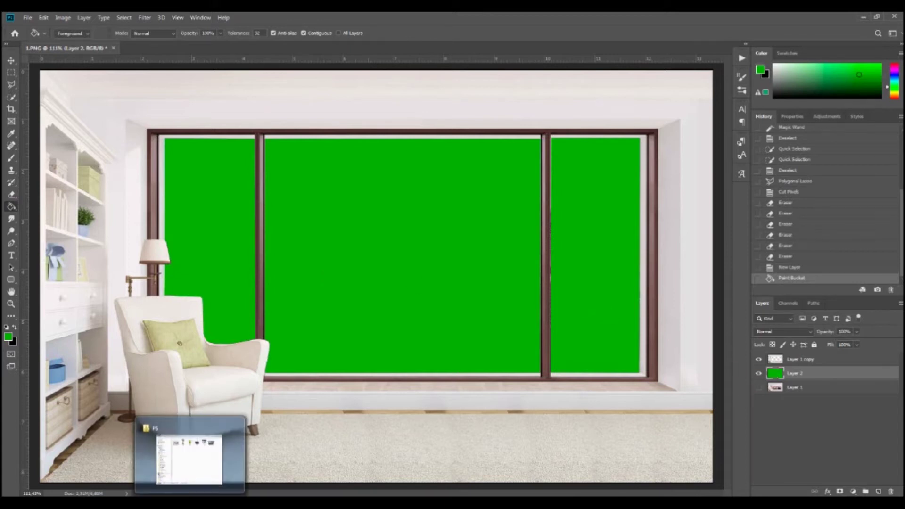
# Place 3.png from the PS folder at the room's lower left in front of the bookcase and raise its layer above the room copy.
pyautogui.click(215, 471)
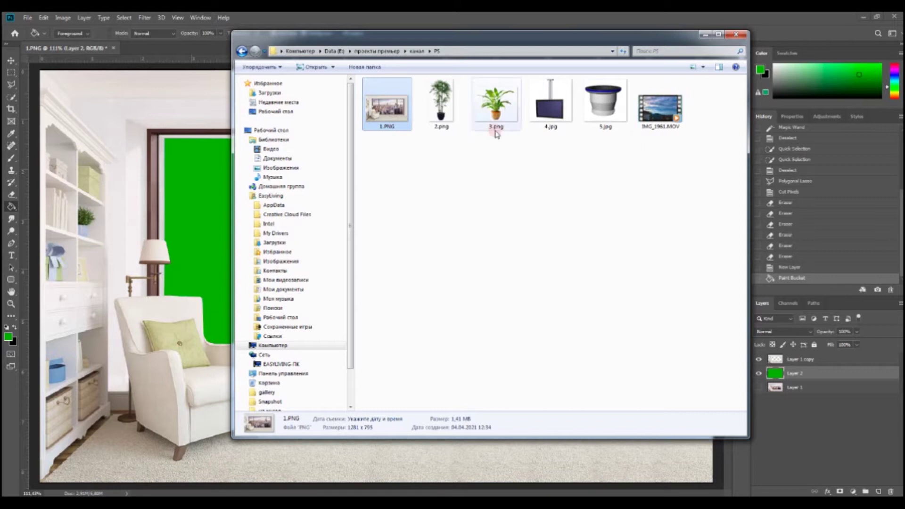
pyautogui.moveTo(500, 121); pyautogui.dragTo(104, 459)
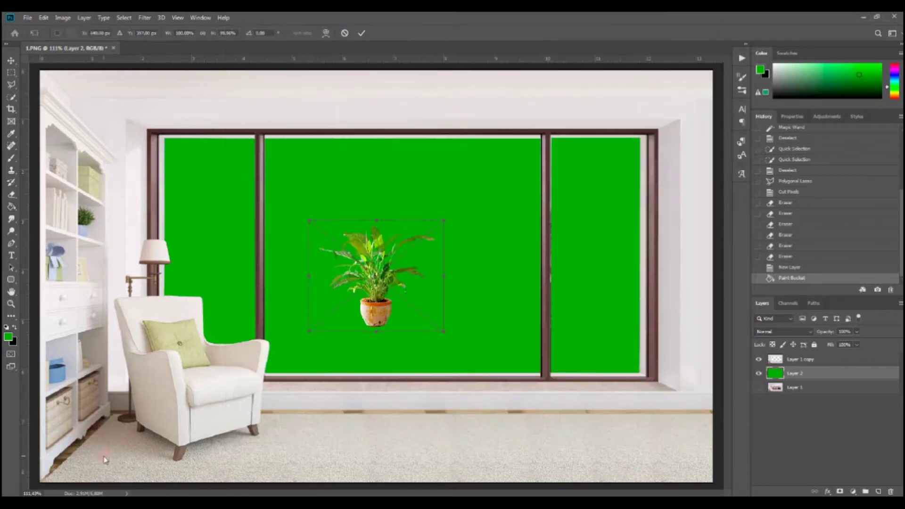
pyautogui.moveTo(318, 331); pyautogui.dragTo(119, 425)
pyautogui.click(799, 373)
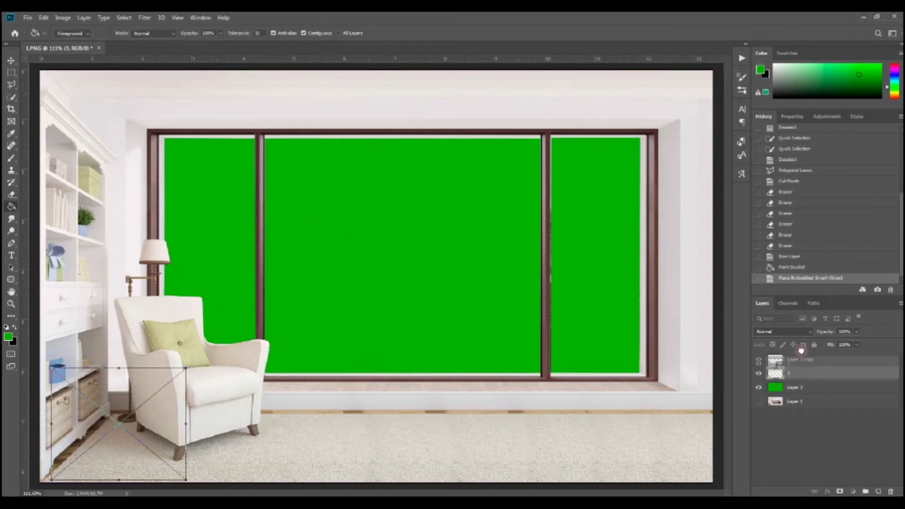
pyautogui.moveTo(806, 369); pyautogui.dragTo(808, 358)
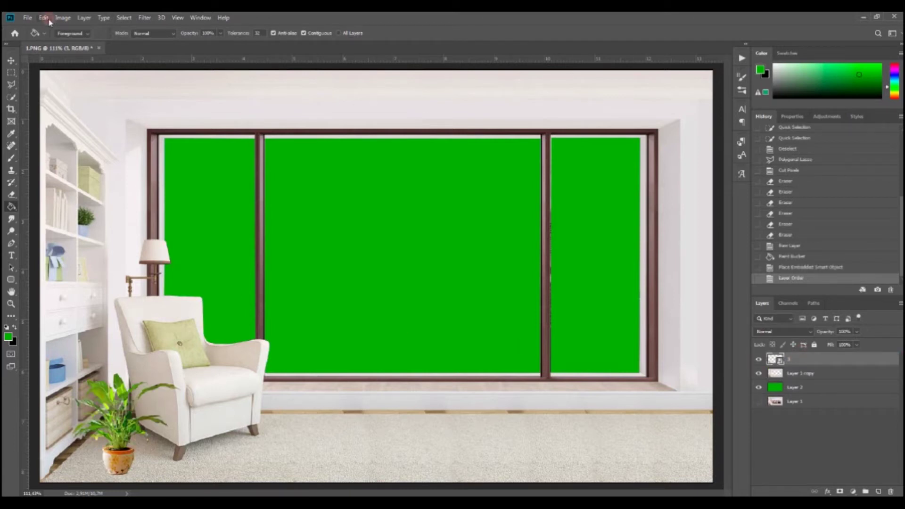
# Enlarge the potted plant to about 148% with Free Transform and shift it into the room's front left corner.
pyautogui.click(43, 18)
pyautogui.click(77, 201)
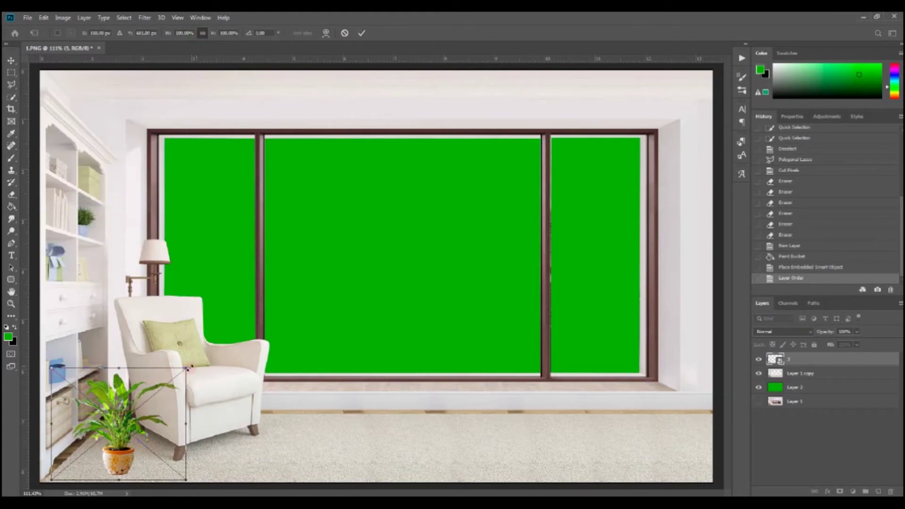
pyautogui.moveTo(190, 365); pyautogui.dragTo(256, 310)
pyautogui.moveTo(135, 369); pyautogui.dragTo(72, 380)
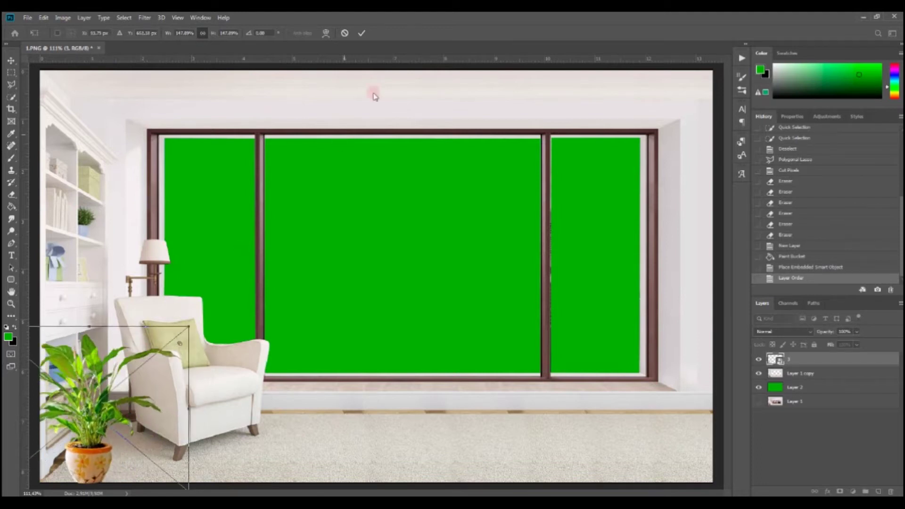
pyautogui.click(362, 34)
pyautogui.press('g')
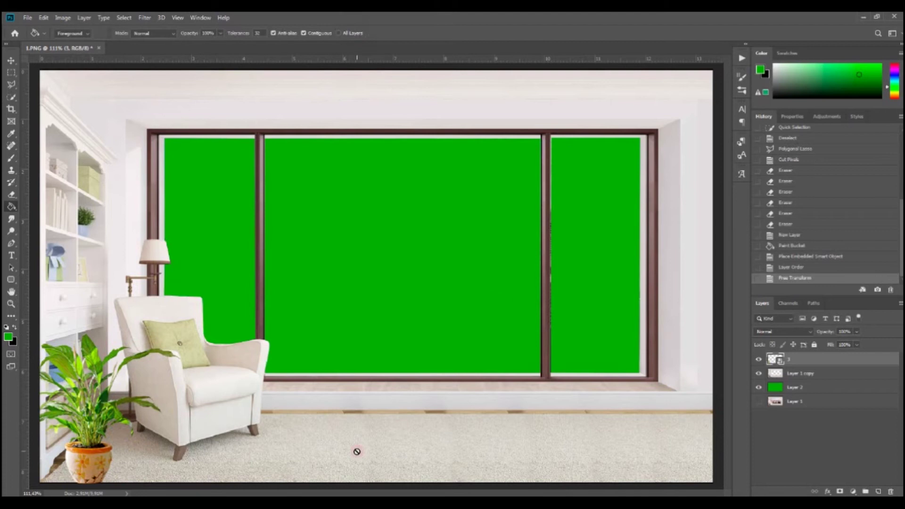
# Open 2.png, the tall palm image, from the PS folder as its own document in Photoshop.
pyautogui.hotkey('ctrl', 'o')
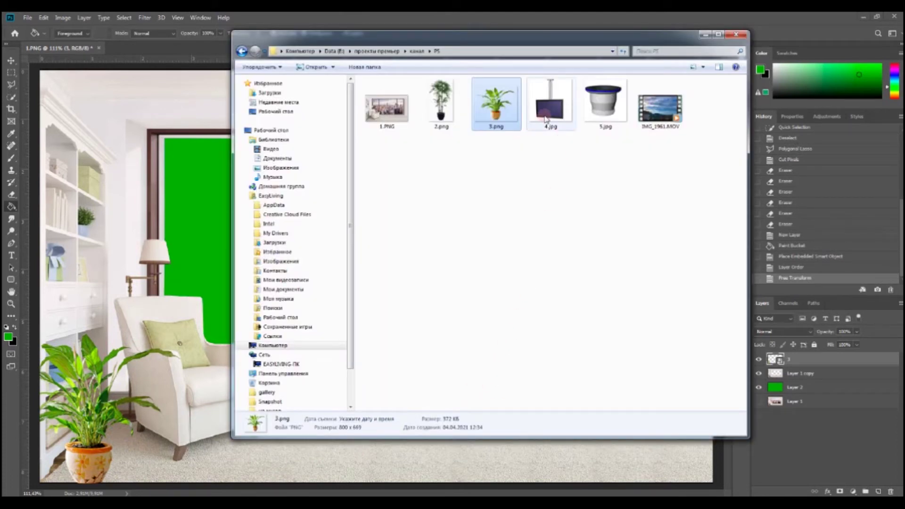
pyautogui.click(446, 118)
pyautogui.rightClick(450, 123)
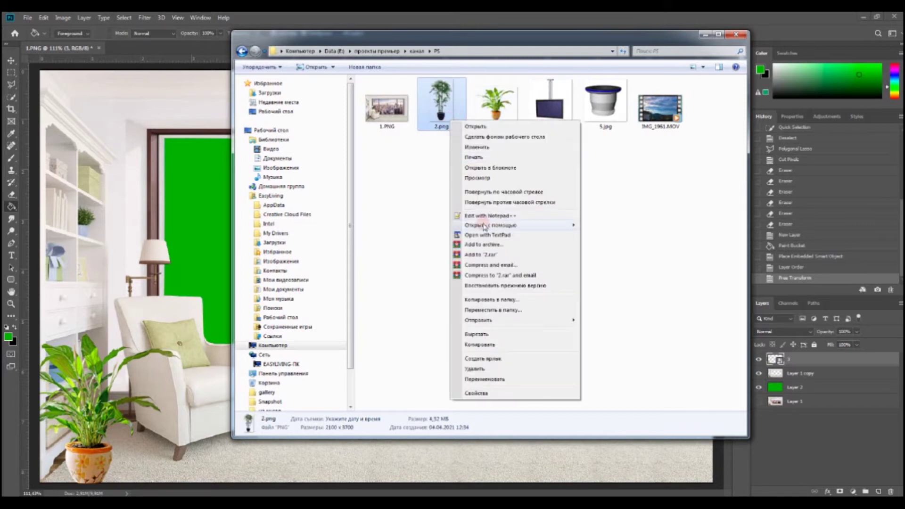
pyautogui.moveTo(492, 226)
pyautogui.click(597, 224)
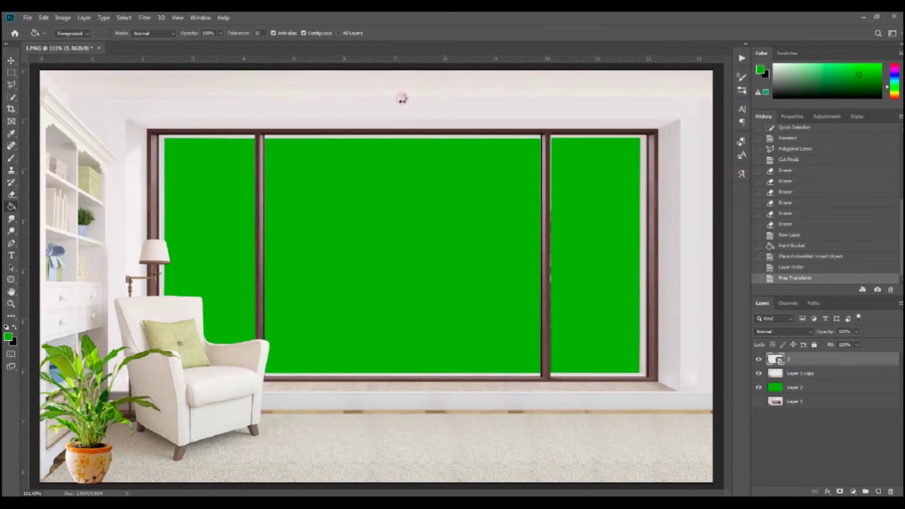
pyautogui.click(494, 240)
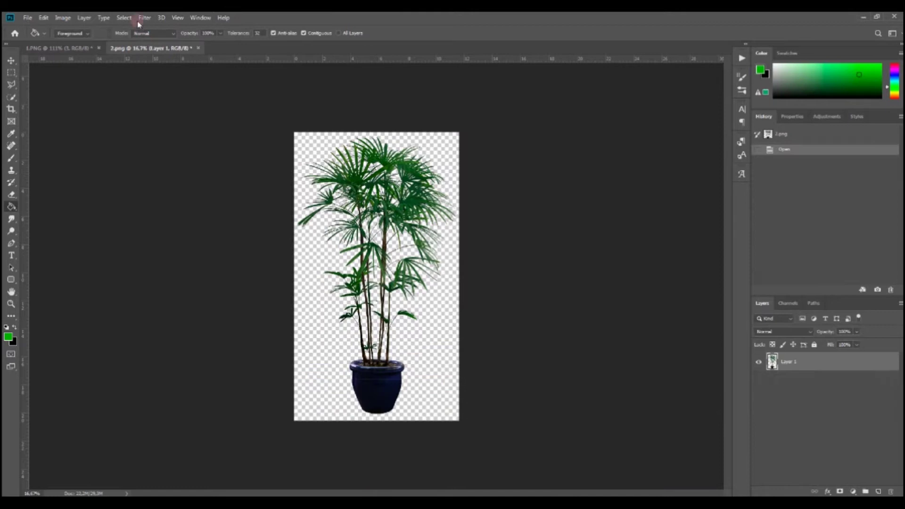
# Copy the entire palm image, close its document and paste the copy into the room image.
pyautogui.click(125, 18)
pyautogui.click(131, 29)
pyautogui.click(43, 17)
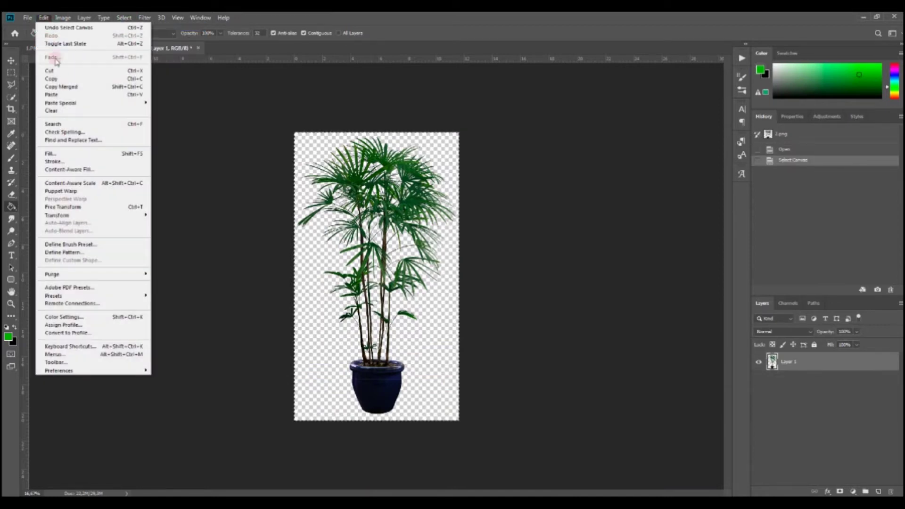
pyautogui.click(59, 78)
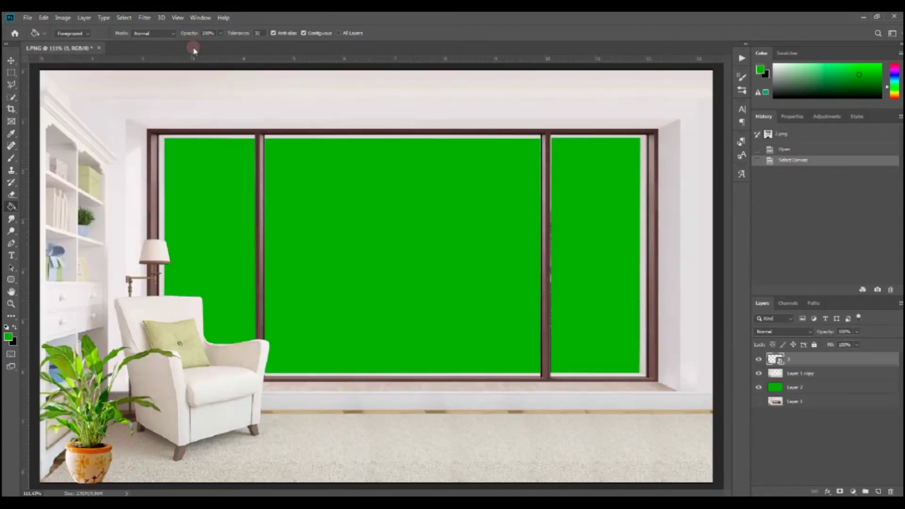
pyautogui.click(198, 47)
pyautogui.click(43, 17)
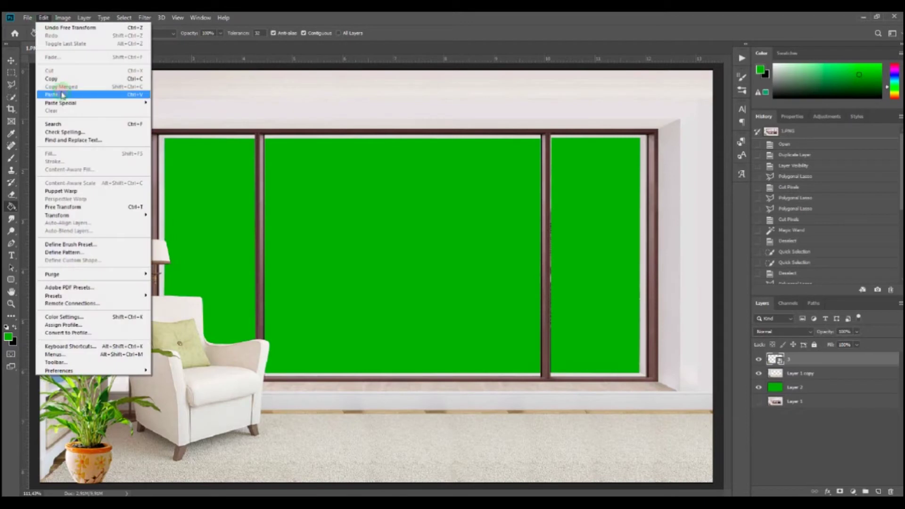
pyautogui.click(59, 95)
# Scale the pasted palm down proportionally with Free Transform and stand it on the floor at the room's right edge beside the window.
pyautogui.click(43, 17)
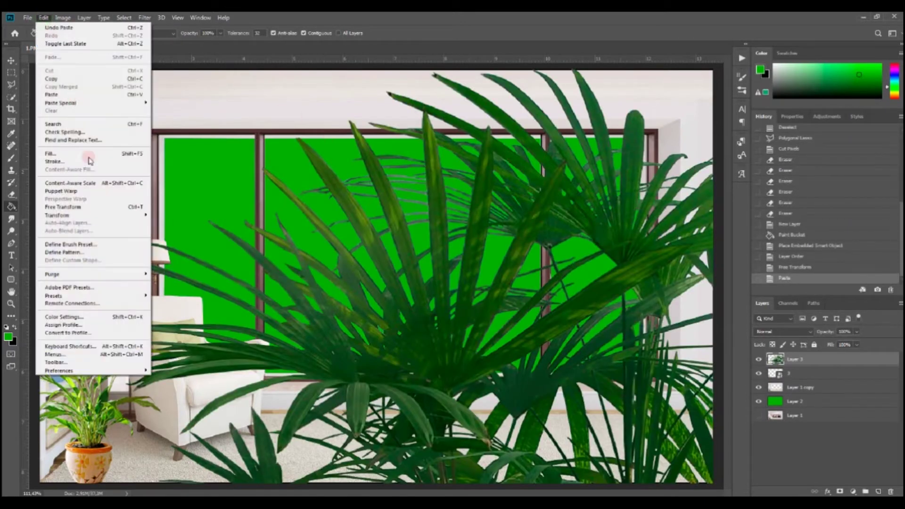
pyautogui.click(90, 207)
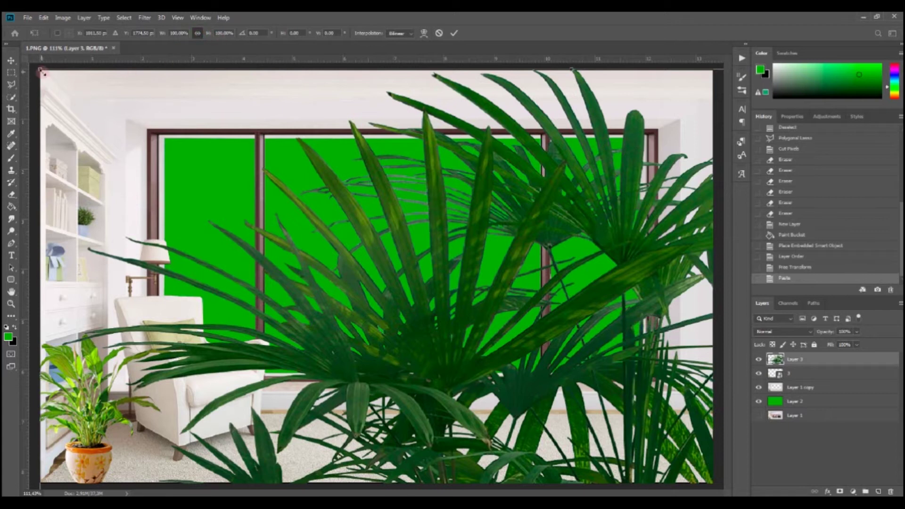
pyautogui.moveTo(42, 69); pyautogui.dragTo(447, 403)
pyautogui.moveTo(441, 288); pyautogui.dragTo(623, 388)
pyautogui.moveTo(581, 287); pyautogui.dragTo(504, 123)
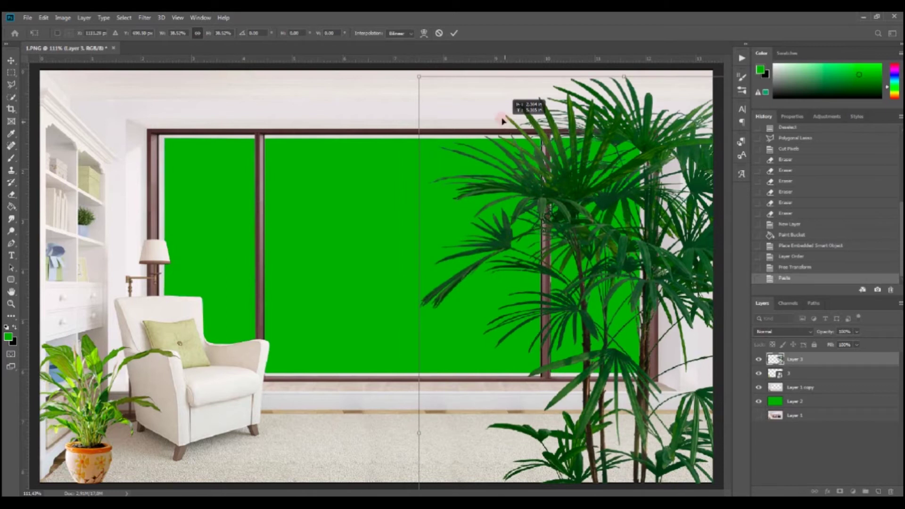
pyautogui.moveTo(419, 76); pyautogui.dragTo(563, 329)
pyautogui.moveTo(622, 319); pyautogui.dragTo(590, 99)
pyautogui.moveTo(532, 109); pyautogui.dragTo(640, 181)
pyautogui.click(458, 34)
pyautogui.press('g')
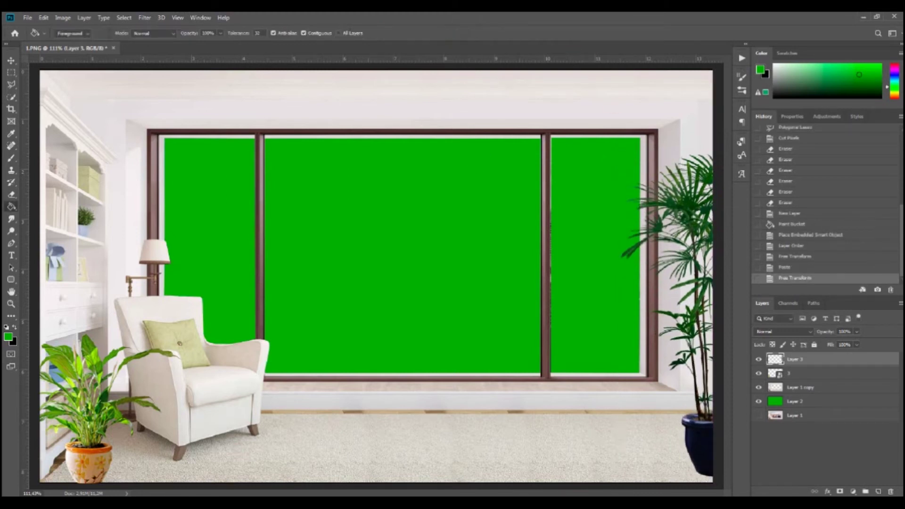
# Open 4.jpg, the ceiling-mounted TV image, from the PS folder and unlock its background into an editable layer.
pyautogui.hotkey('alt', 'Tab')
pyautogui.rightClick(555, 115)
pyautogui.moveTo(594, 216)
pyautogui.click(693, 218)
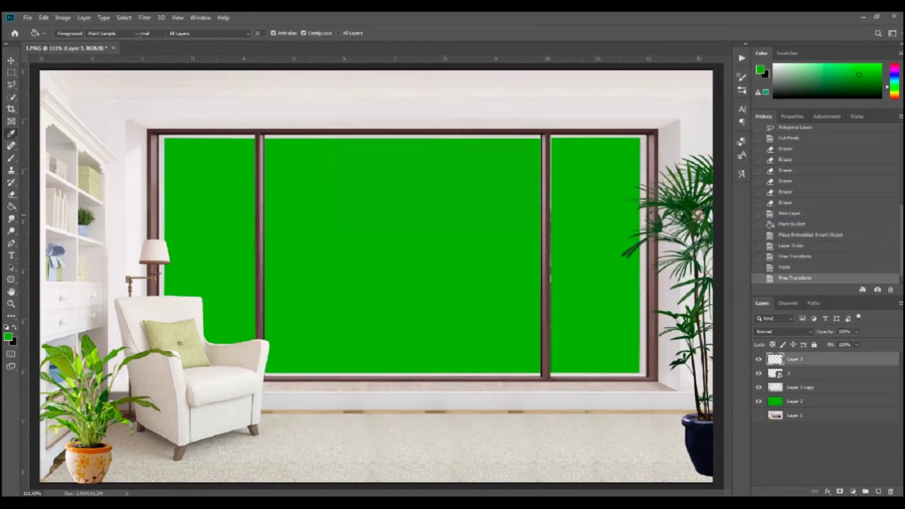
pyautogui.click(502, 231)
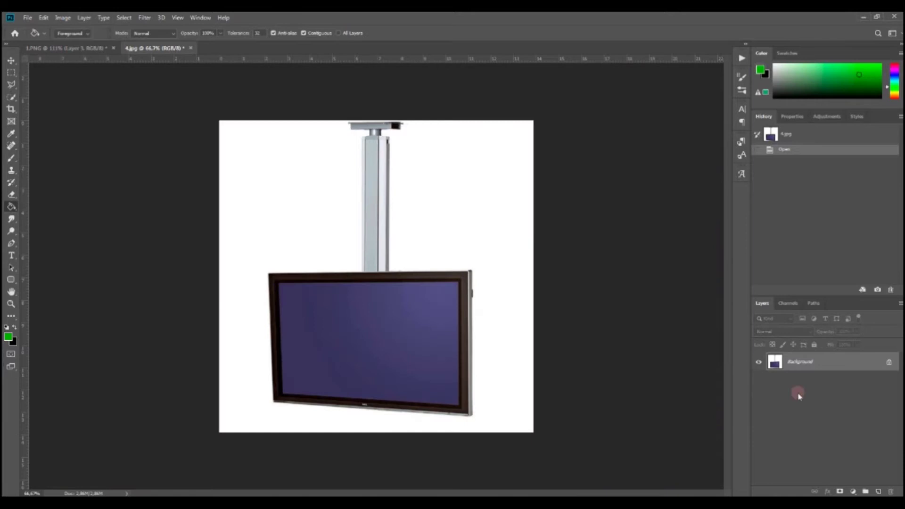
pyautogui.click(882, 363)
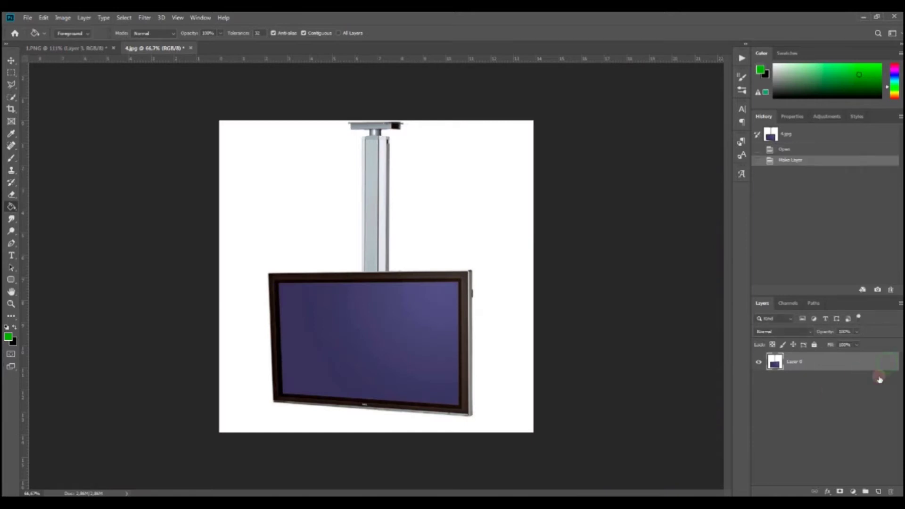
# Select the white background around the ceiling-mounted TV with the Magic Wand and cut it away.
pyautogui.rightClick(11, 97)
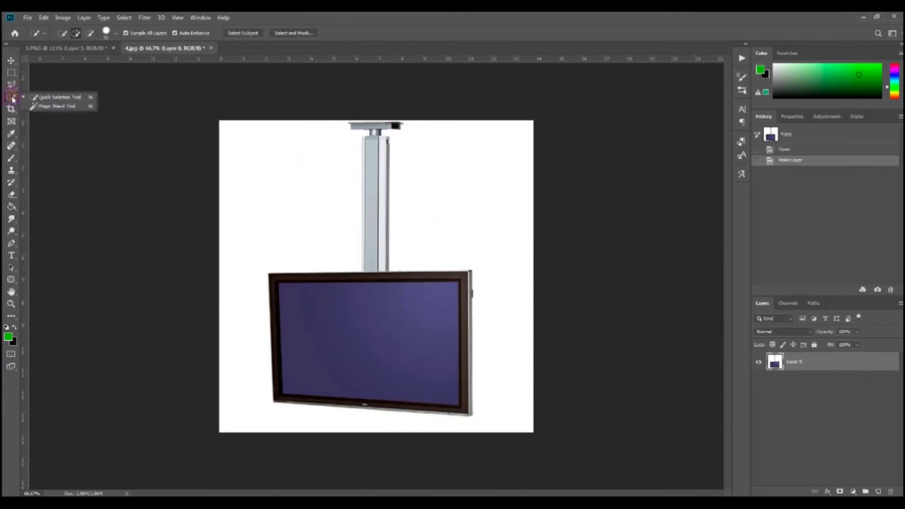
pyautogui.click(34, 105)
pyautogui.click(277, 231)
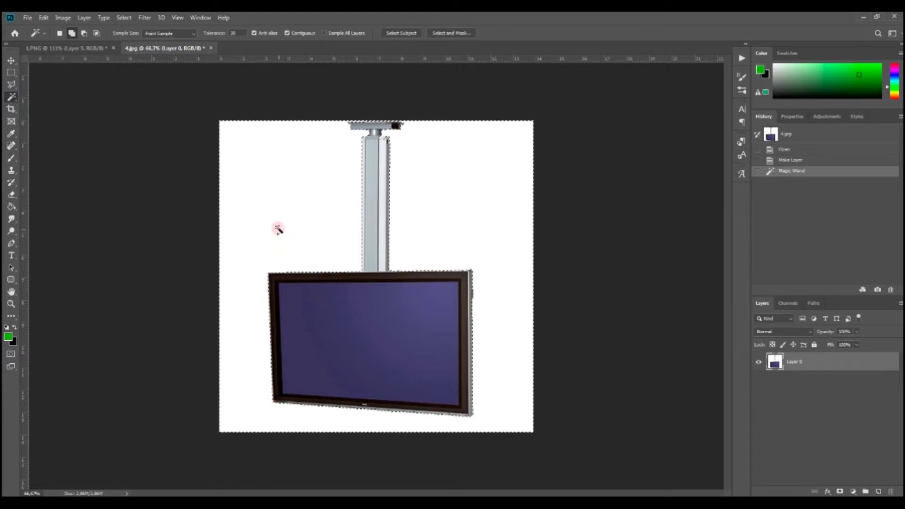
pyautogui.click(43, 17)
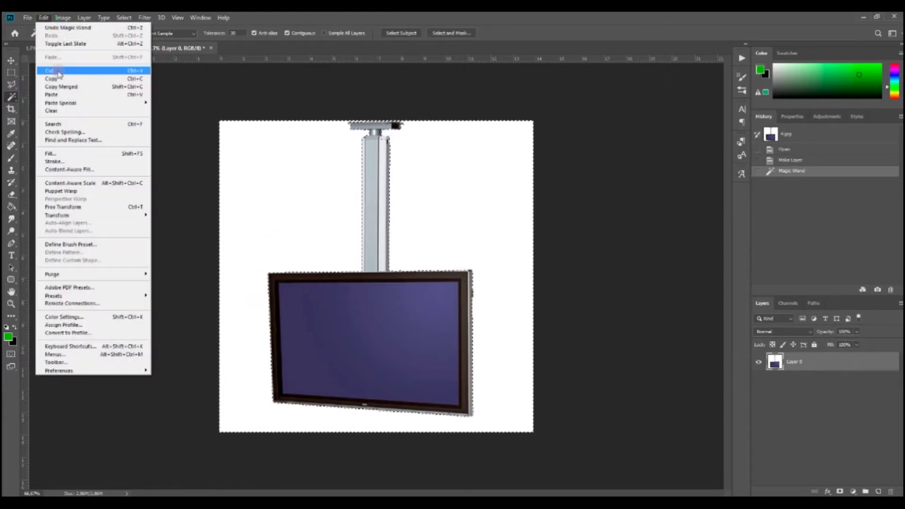
pyautogui.click(57, 71)
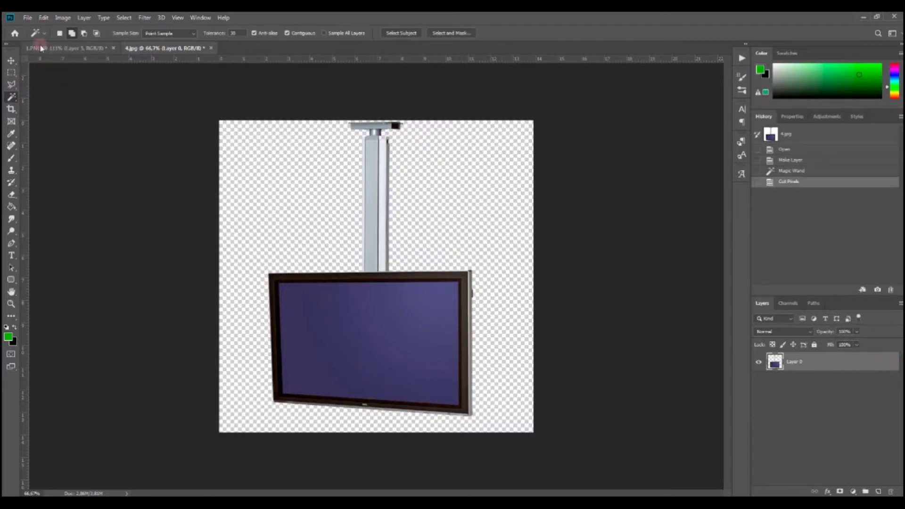
# Move the cut-out TV into the room image, scale it proportionally to about 55% and hang it from the ceiling at the room's right side.
pyautogui.click(11, 60)
pyautogui.moveTo(377, 308); pyautogui.dragTo(392, 208)
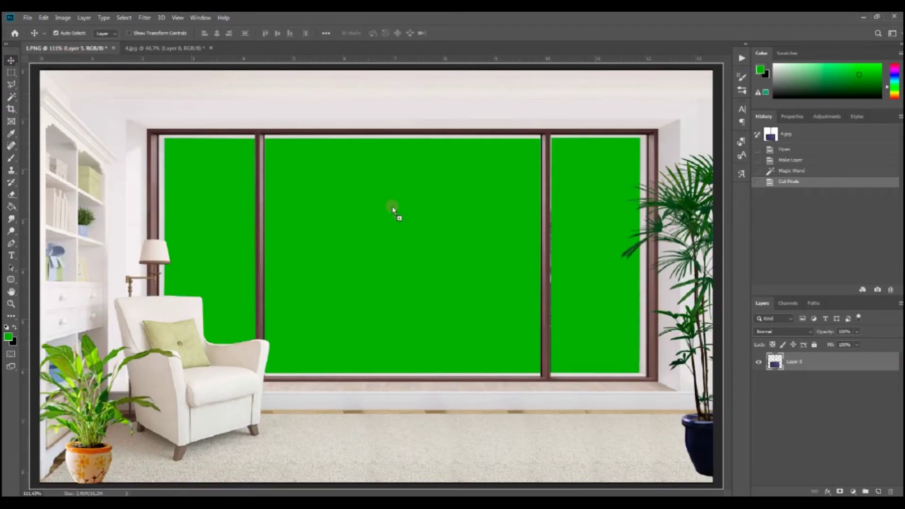
pyautogui.moveTo(543, 234); pyautogui.dragTo(543, 234)
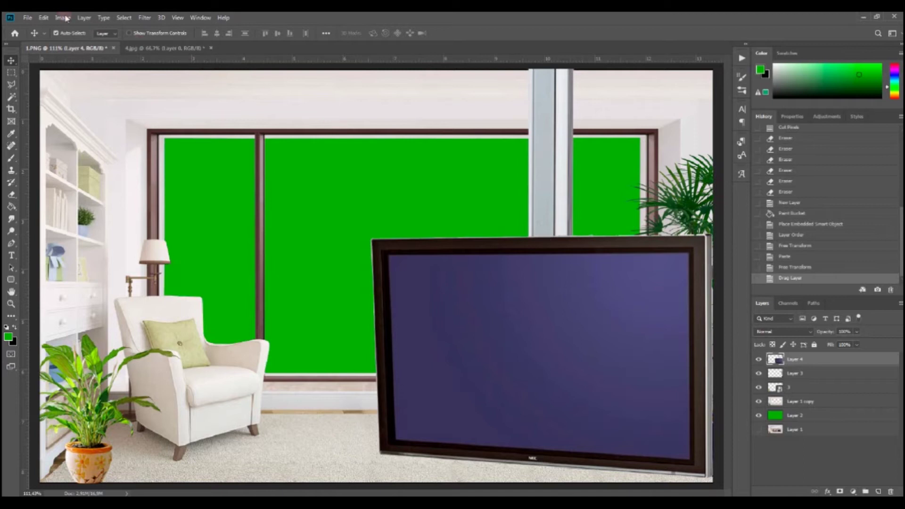
pyautogui.click(43, 18)
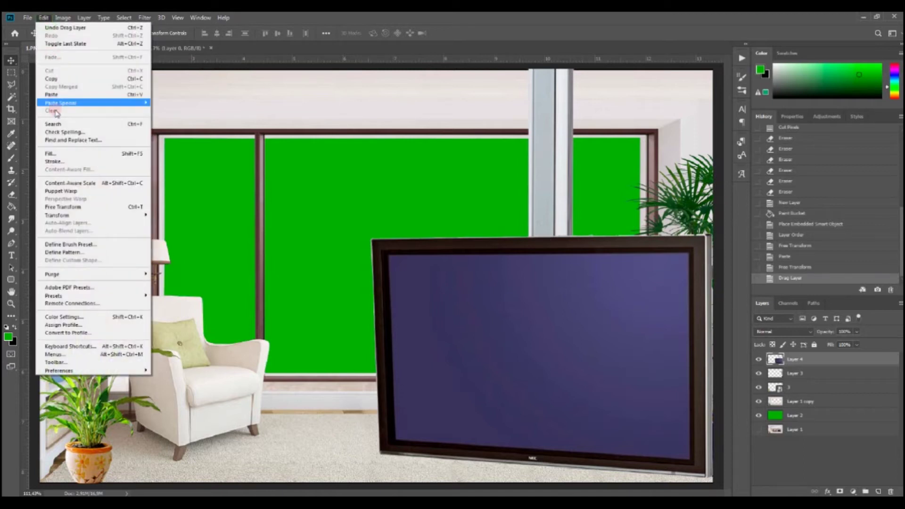
pyautogui.click(84, 206)
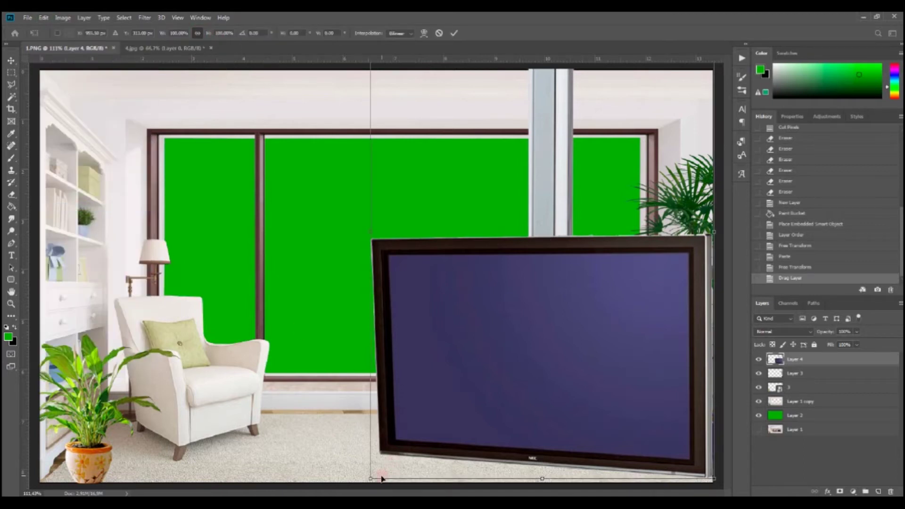
pyautogui.moveTo(372, 478); pyautogui.dragTo(518, 239)
pyautogui.moveTo(573, 216); pyautogui.dragTo(583, 182)
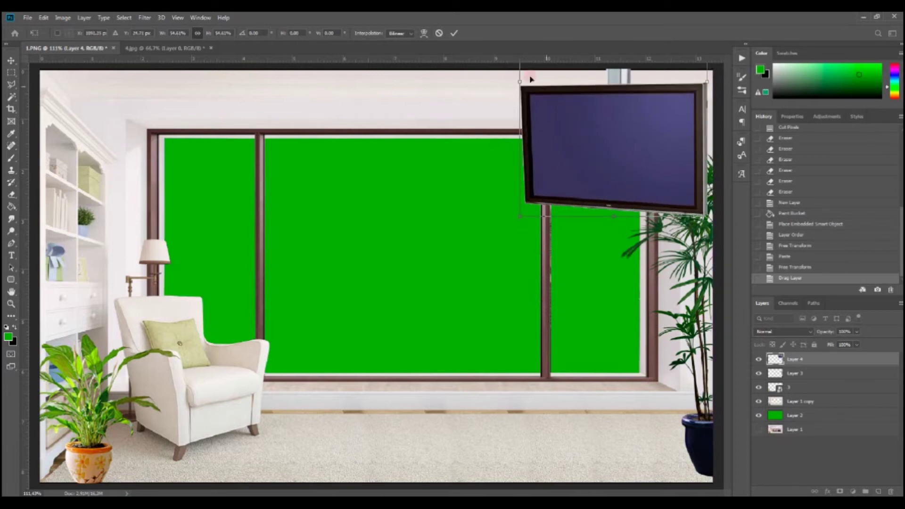
pyautogui.click(454, 33)
# Outline the TV's screen area inside the dark bezel with the Polygonal Lasso and copy it to a new layer.
pyautogui.scroll(4, 629, 145)
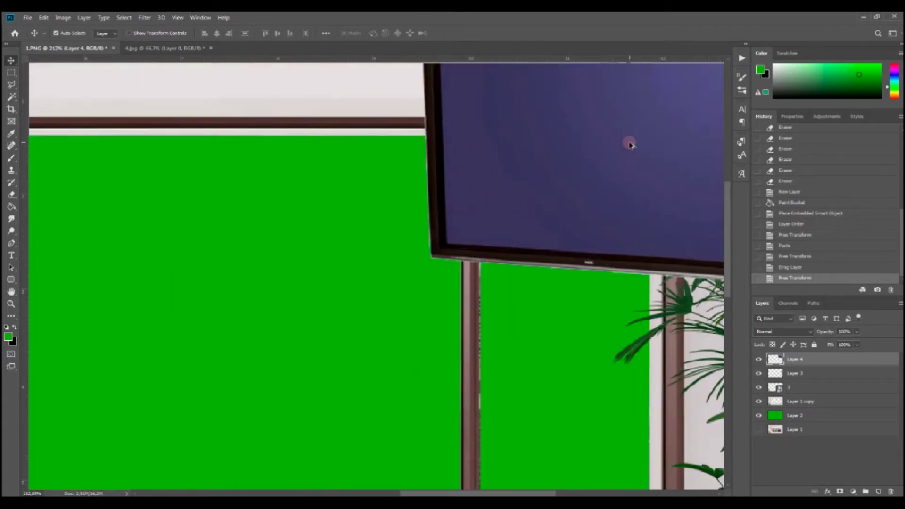
pyautogui.moveTo(470, 492); pyautogui.dragTo(502, 492)
pyautogui.moveTo(725, 284); pyautogui.dragTo(721, 250)
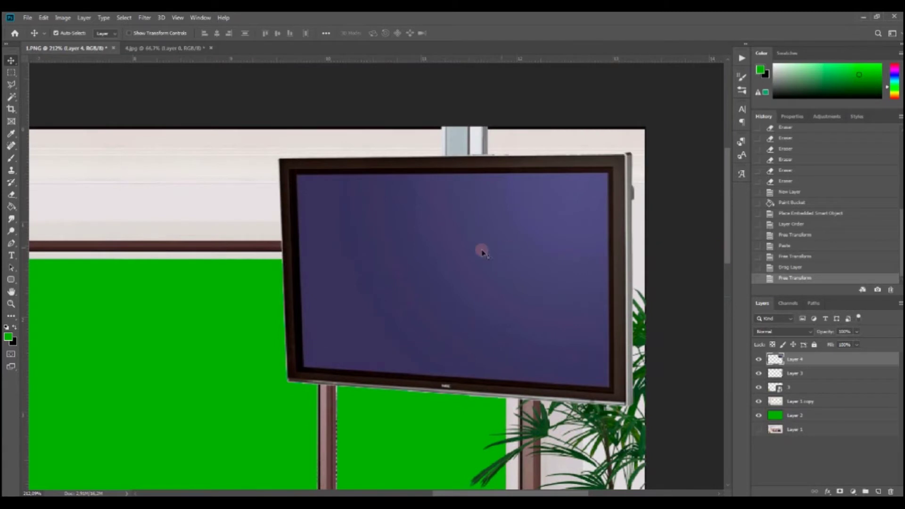
pyautogui.scroll(3, 481, 247)
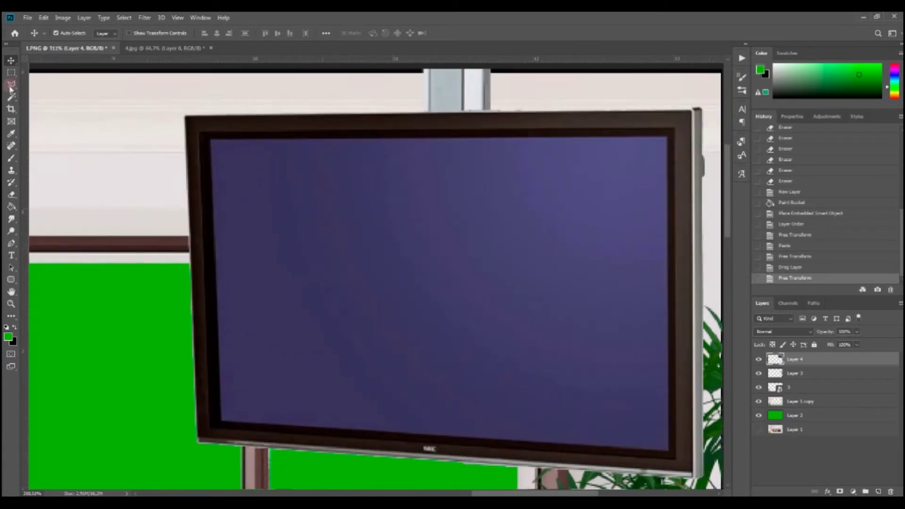
pyautogui.click(10, 87)
pyautogui.click(214, 148)
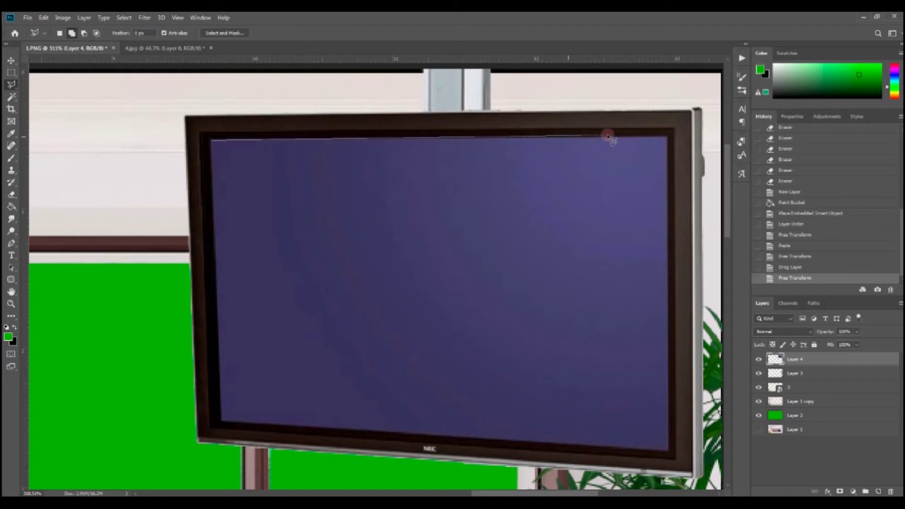
pyautogui.click(666, 136)
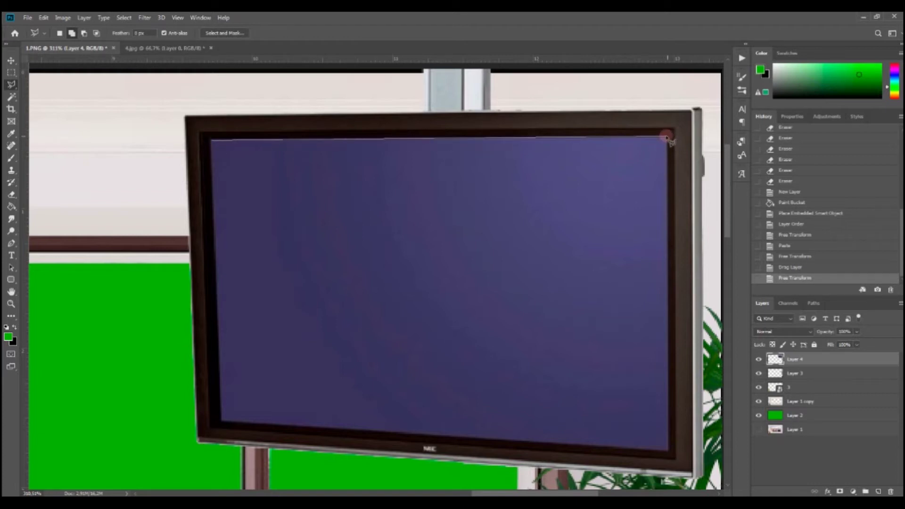
pyautogui.click(668, 451)
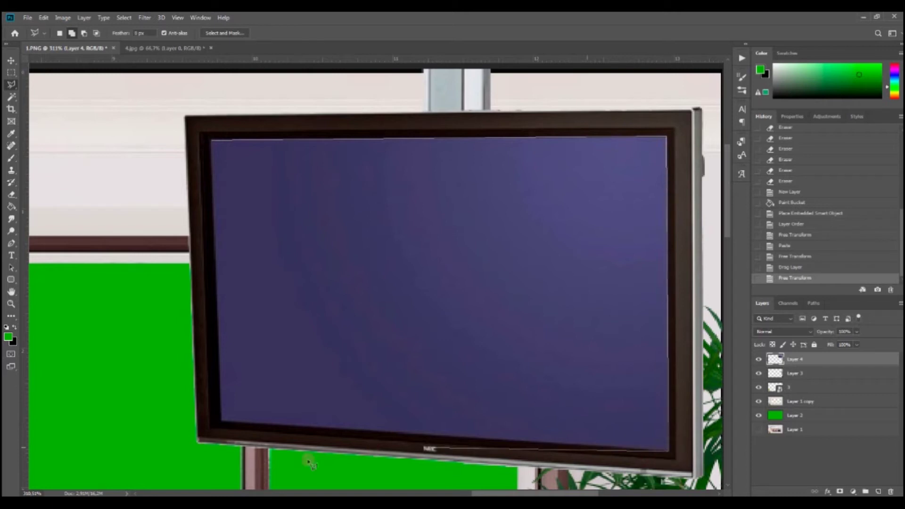
pyautogui.click(221, 422)
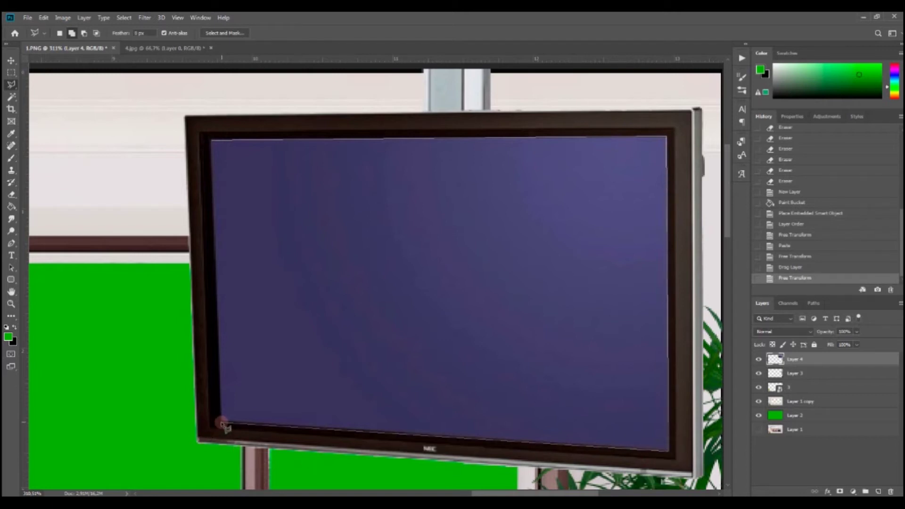
pyautogui.click(212, 141)
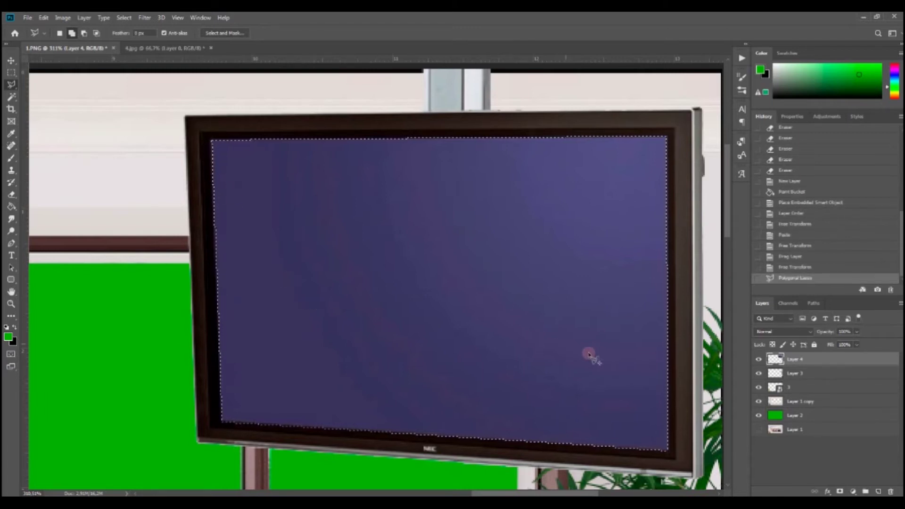
pyautogui.rightClick(469, 289)
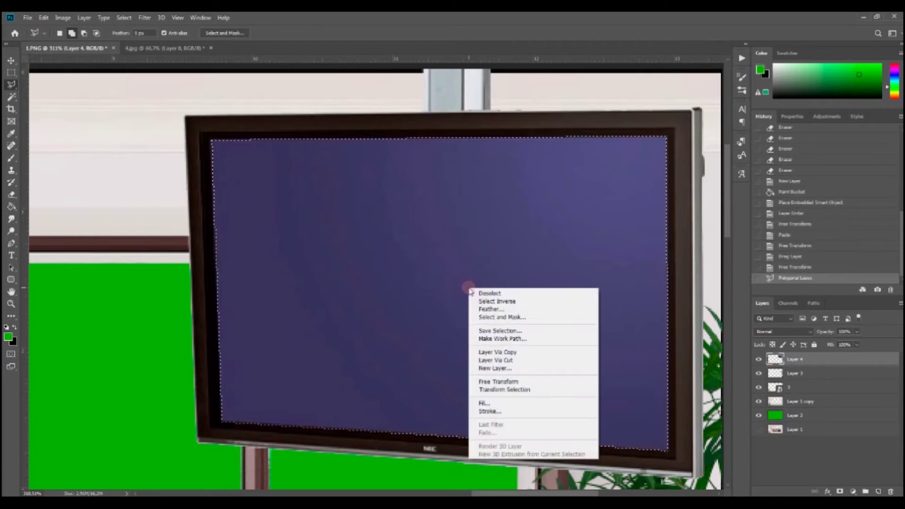
pyautogui.click(507, 354)
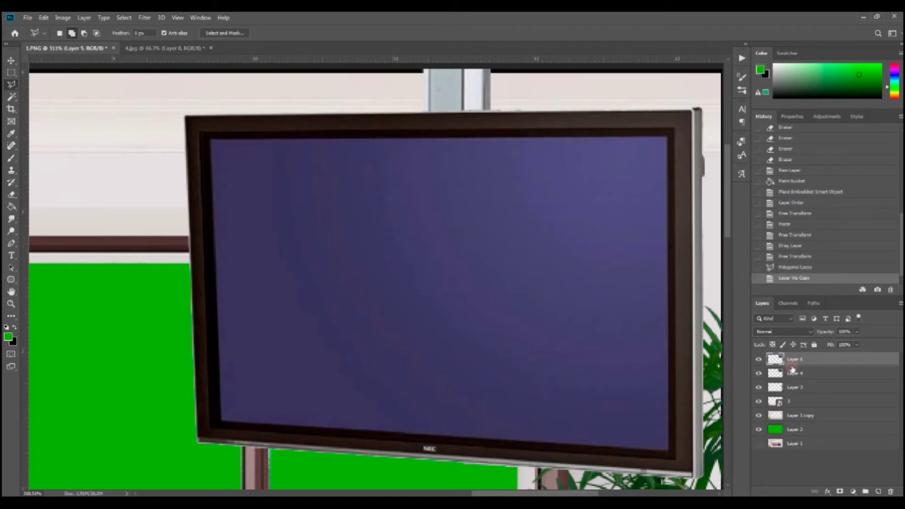
# Apply a solid blue Color Overlay at 100% opacity to the copied TV screen layer.
pyautogui.doubleClick(841, 360)
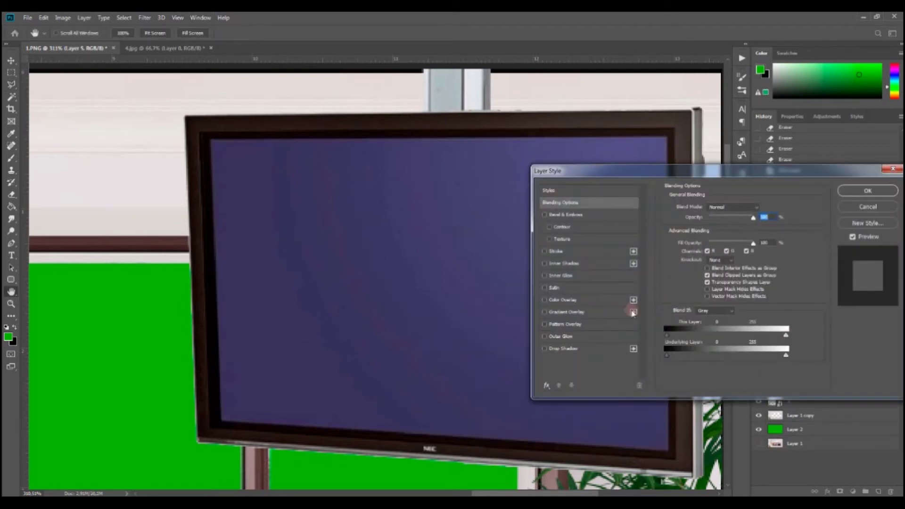
pyautogui.click(581, 302)
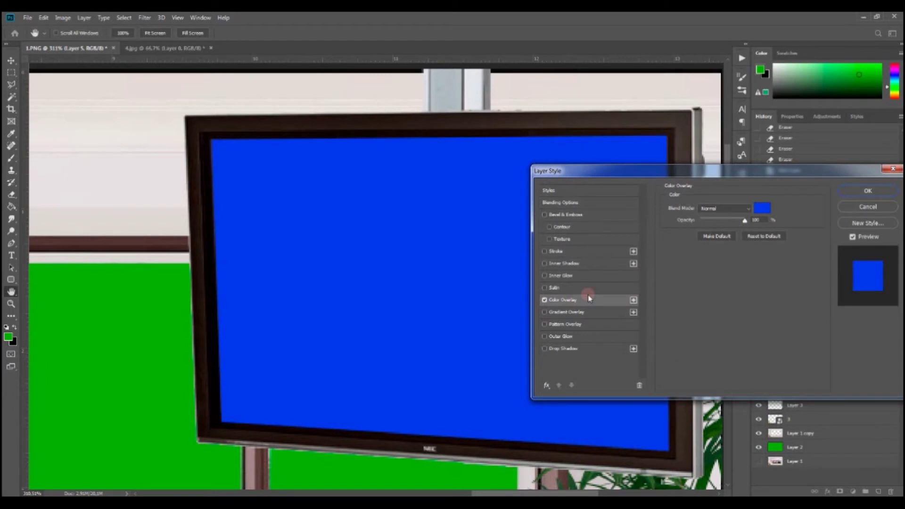
pyautogui.click(871, 190)
pyautogui.scroll(-2, 483, 309)
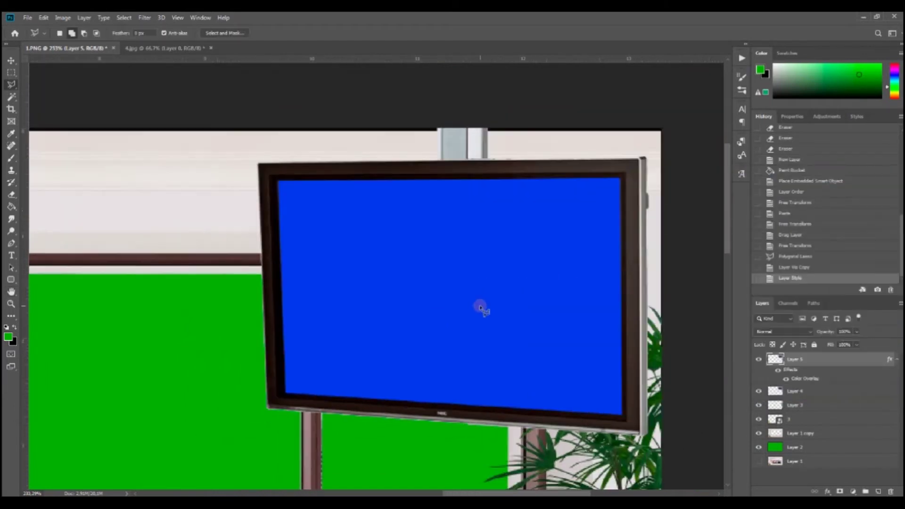
pyautogui.scroll(-5, 482, 308)
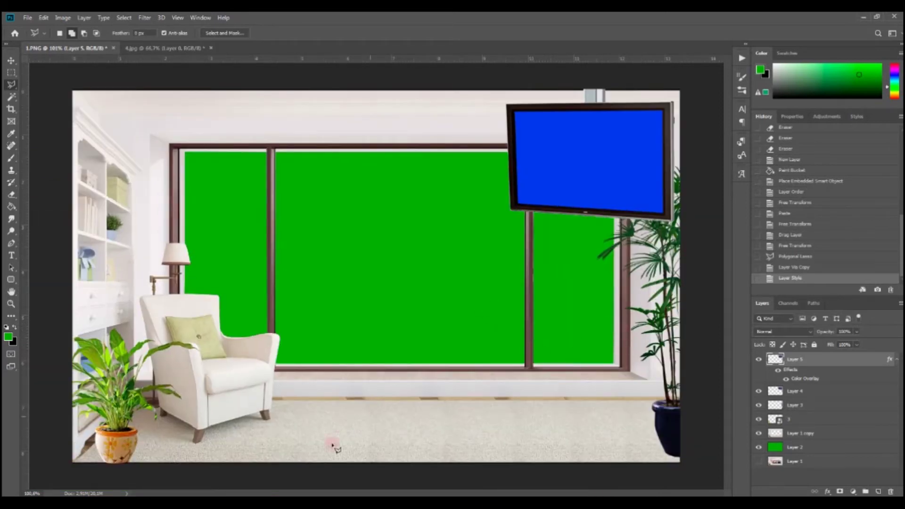
# Open 5.jpg, the round pedestal image, from the PS folder with the Adobe RGB (1998) working profile and close 4.jpg without saving.
pyautogui.hotkey('alt', 'Tab')
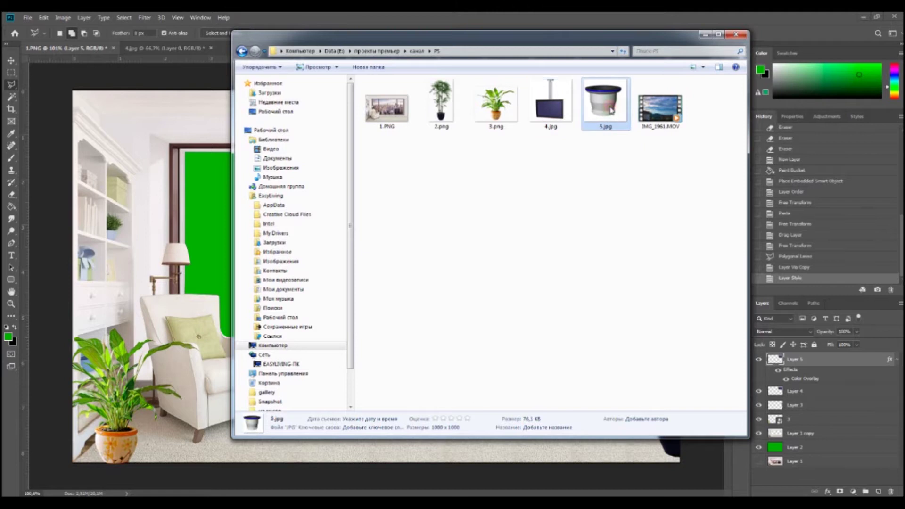
pyautogui.rightClick(609, 124)
pyautogui.moveTo(650, 212)
pyautogui.click(778, 207)
pyautogui.press('i')
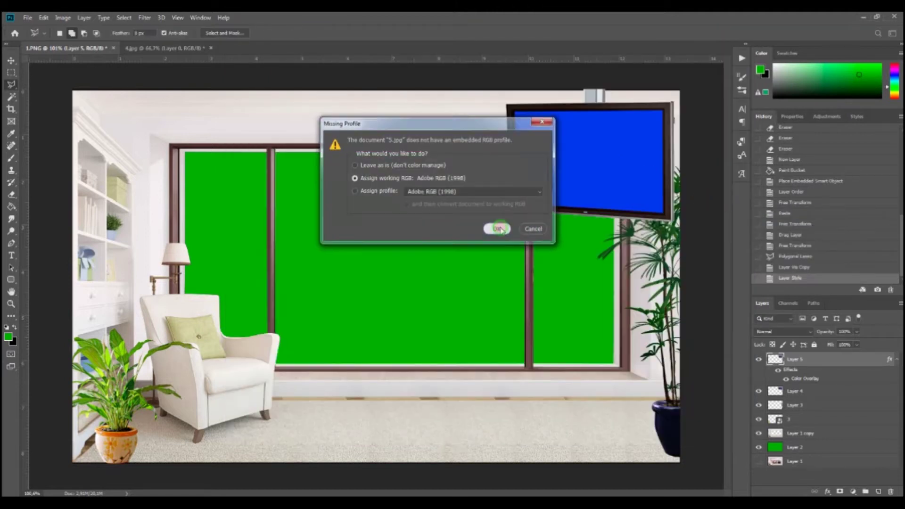
pyautogui.click(501, 227)
pyautogui.click(210, 49)
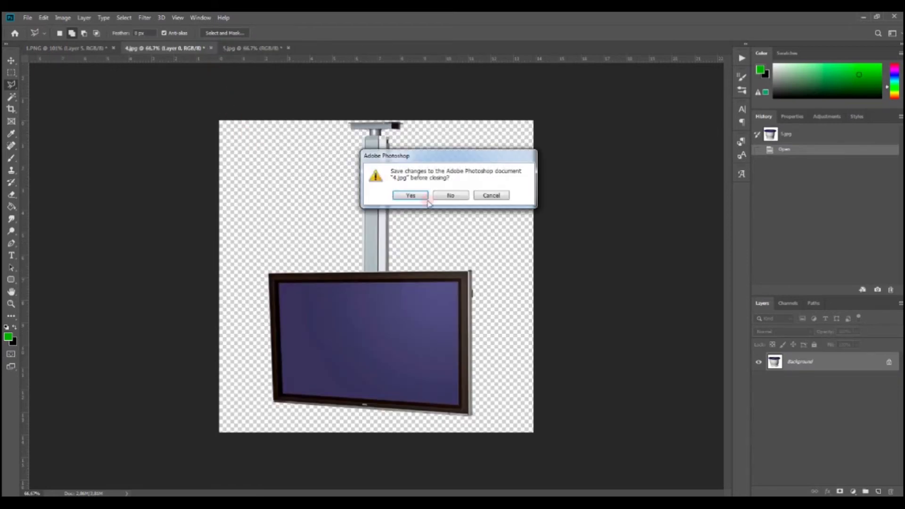
pyautogui.click(447, 197)
# Unlock the pedestal image's background and cut away the white area around the pedestal with the Magic Wand.
pyautogui.click(810, 360)
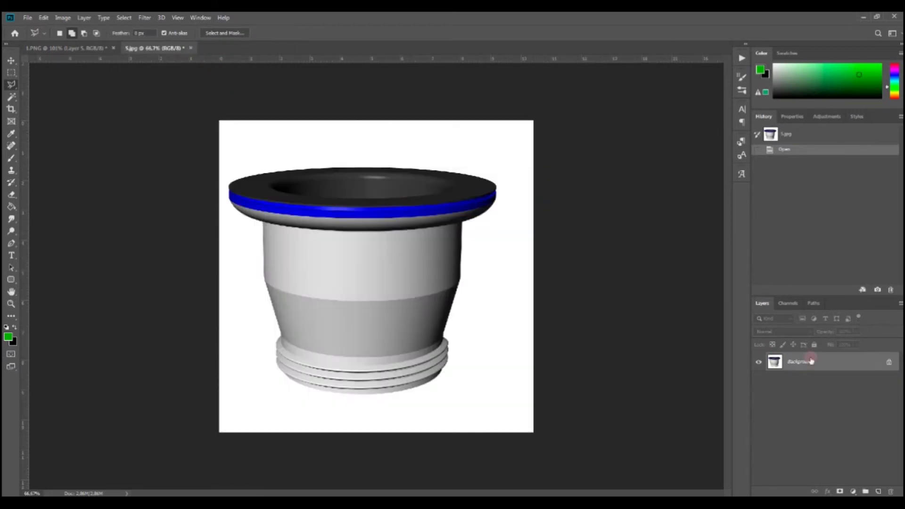
pyautogui.click(889, 363)
pyautogui.click(112, 165)
pyautogui.click(11, 96)
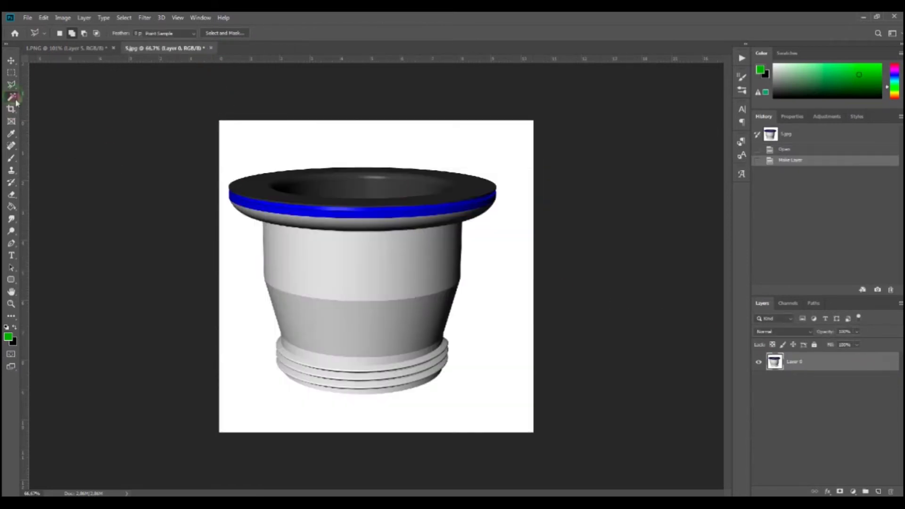
pyautogui.click(230, 140)
pyautogui.click(44, 17)
pyautogui.click(51, 71)
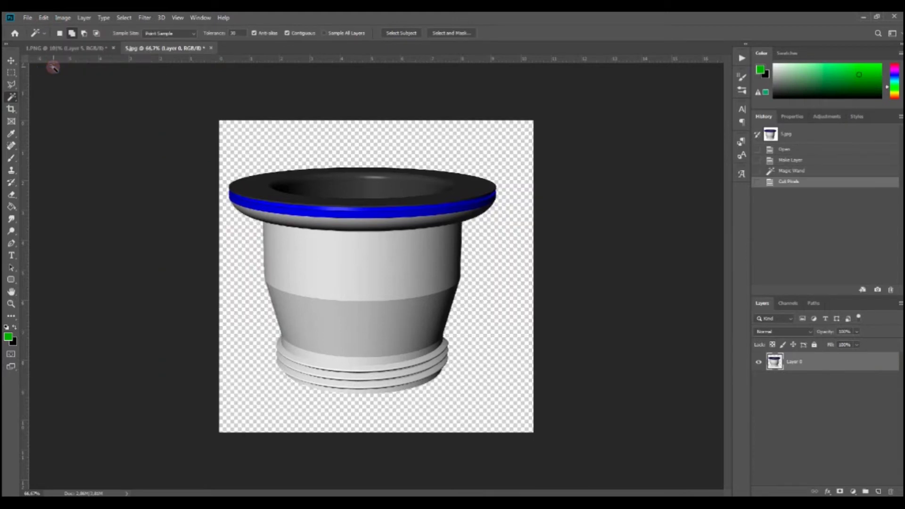
# Move the cut-out pedestal into the room image, scale it proportionally to about 33% and stand it on the carpet beside the armchair.
pyautogui.click(8, 61)
pyautogui.moveTo(346, 267); pyautogui.dragTo(410, 380)
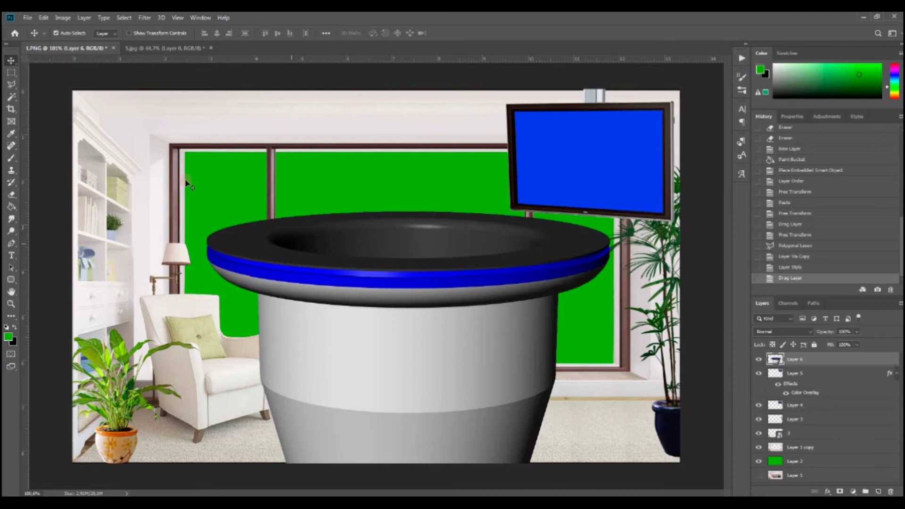
pyautogui.click(43, 22)
pyautogui.click(70, 207)
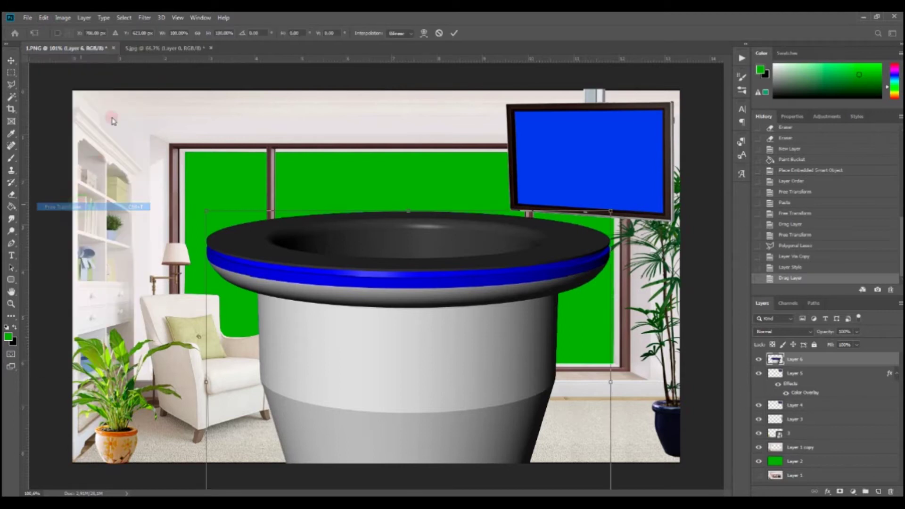
pyautogui.click(196, 33)
pyautogui.moveTo(206, 211); pyautogui.dragTo(424, 366)
pyautogui.moveTo(459, 419); pyautogui.dragTo(378, 310)
pyautogui.moveTo(332, 280); pyautogui.dragTo(335, 379)
pyautogui.moveTo(428, 355); pyautogui.dragTo(444, 345)
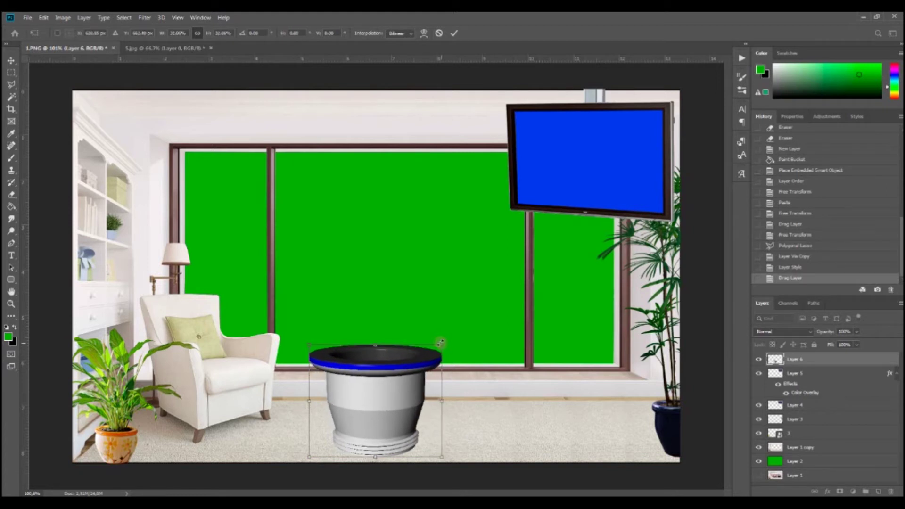
pyautogui.click(451, 34)
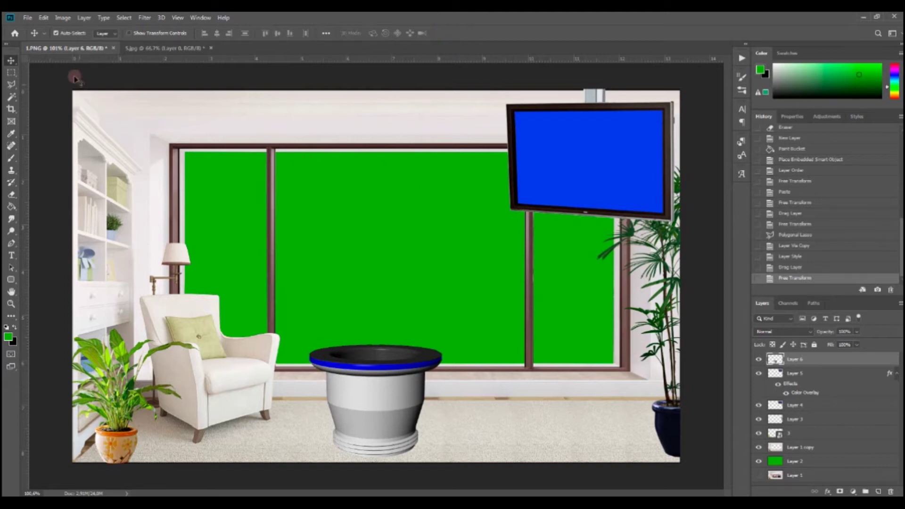
# Save the room composite with its layers as 1.psd in the PS folder, with Maximize Compatibility on.
pyautogui.click(31, 17)
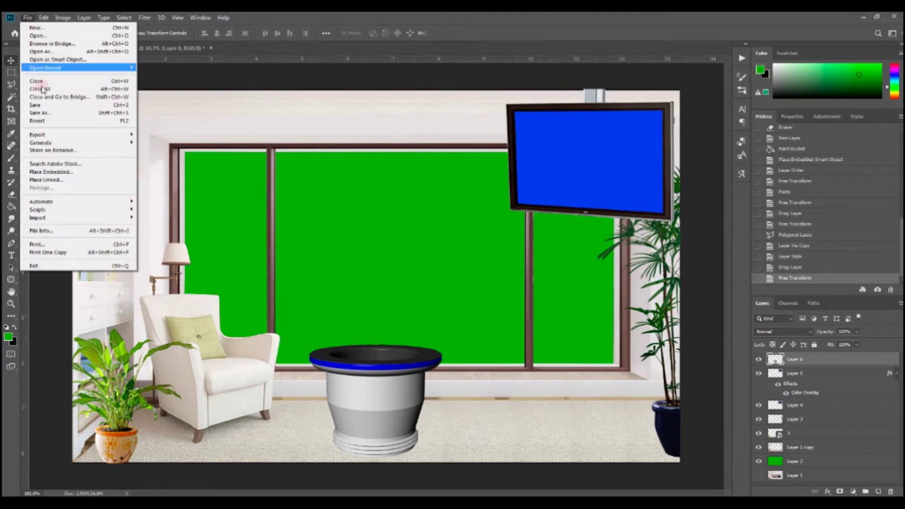
pyautogui.click(47, 113)
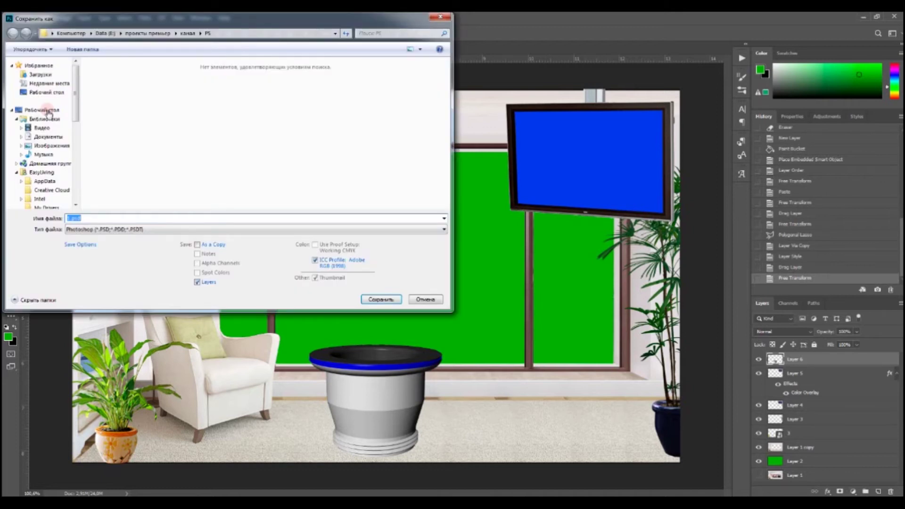
pyautogui.click(380, 300)
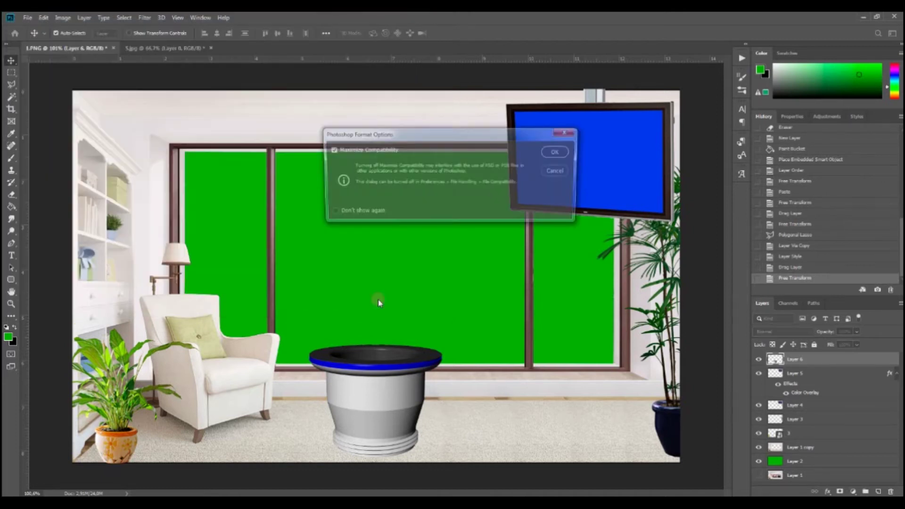
pyautogui.click(557, 152)
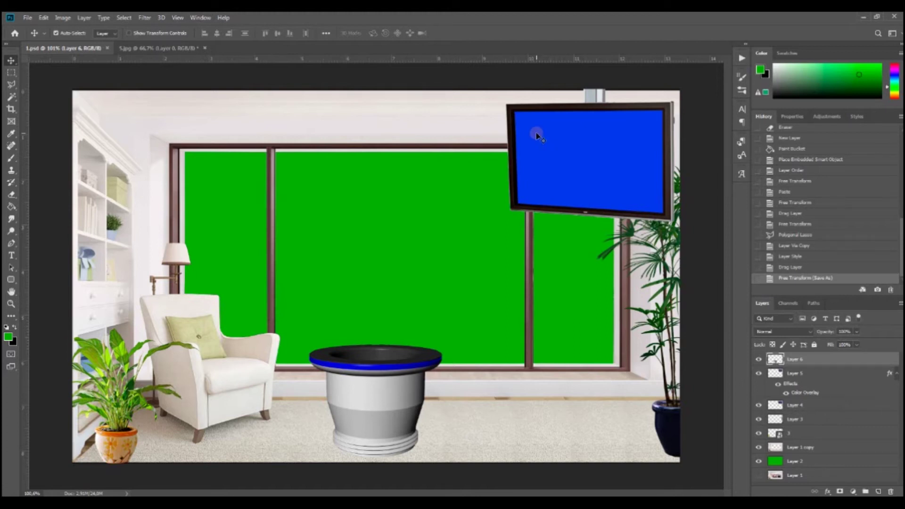
# Leave Photoshop for the desktop and launch Adobe Premiere Pro.
pyautogui.click(862, 21)
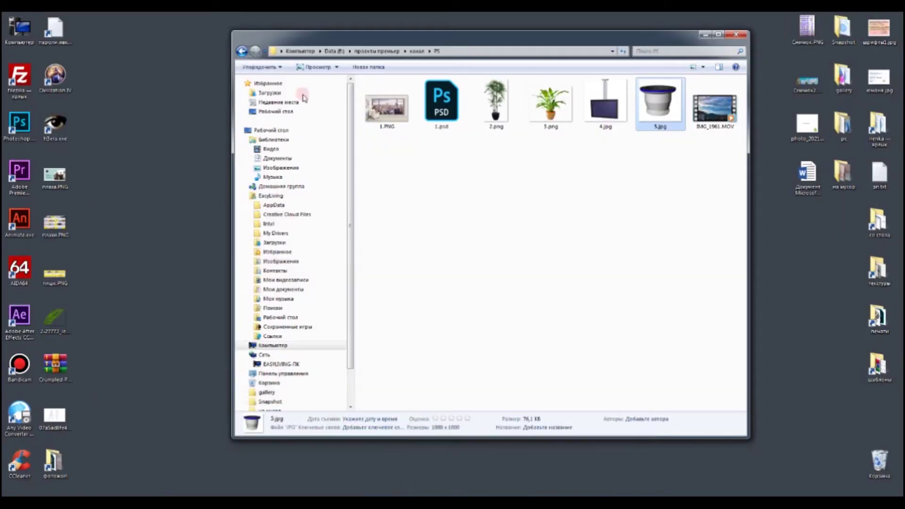
pyautogui.click(26, 172)
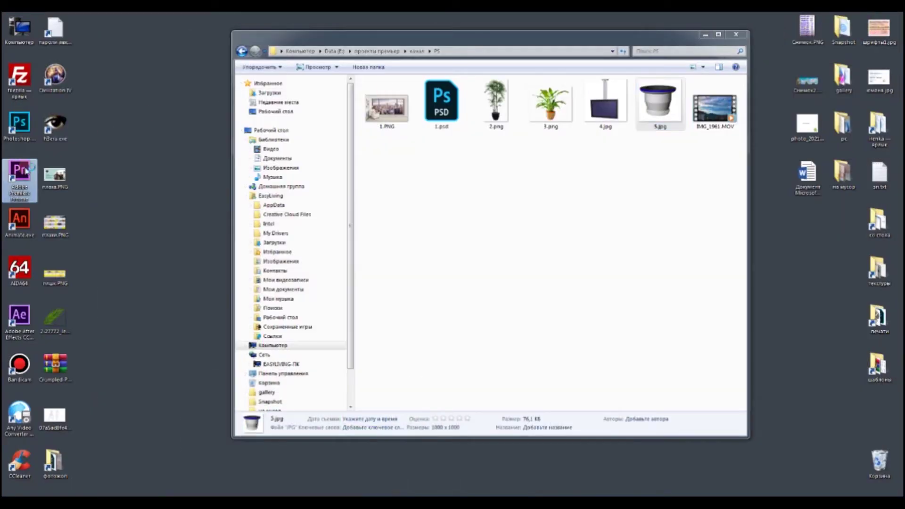
pyautogui.doubleClick(26, 172)
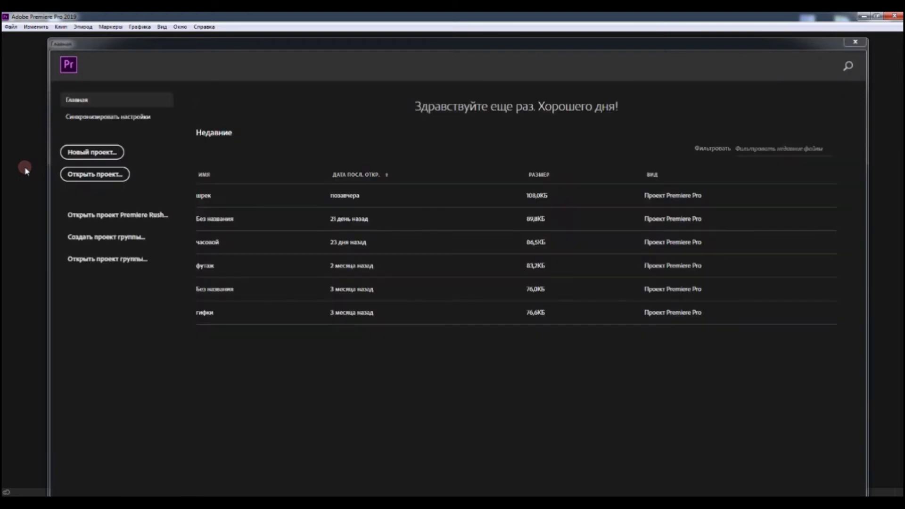
# Create a new project named 123 in E:\проекты премьер\канал without overwriting the existing one, show the source monitor and ignore the runtime error.
pyautogui.click(91, 154)
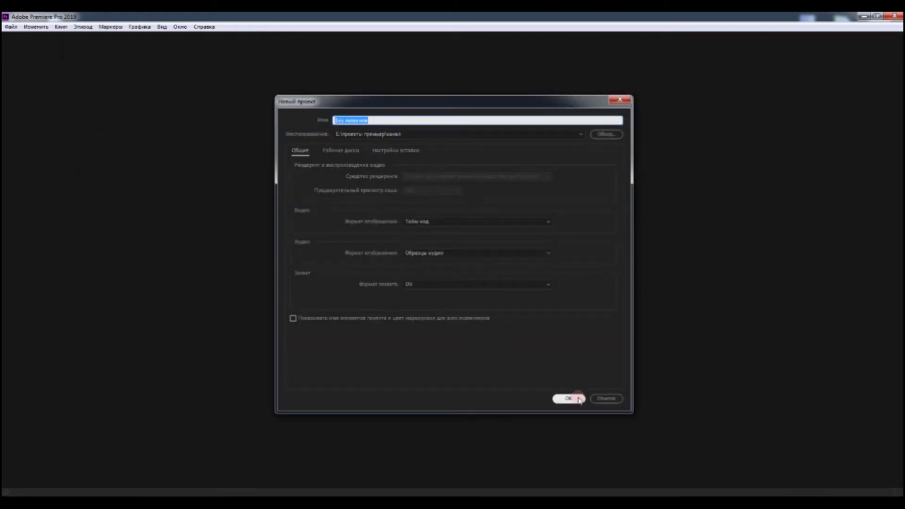
pyautogui.click(568, 398)
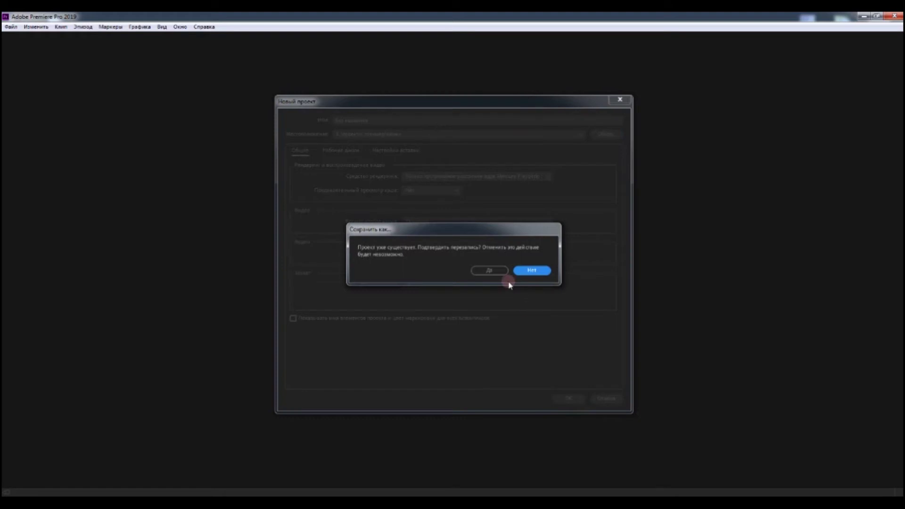
pyautogui.click(531, 270)
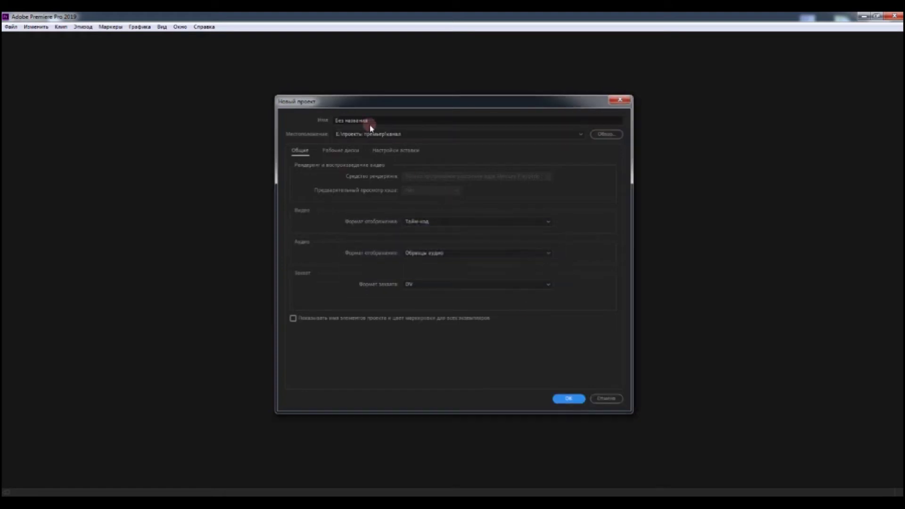
pyautogui.click(382, 122)
pyautogui.write('123')
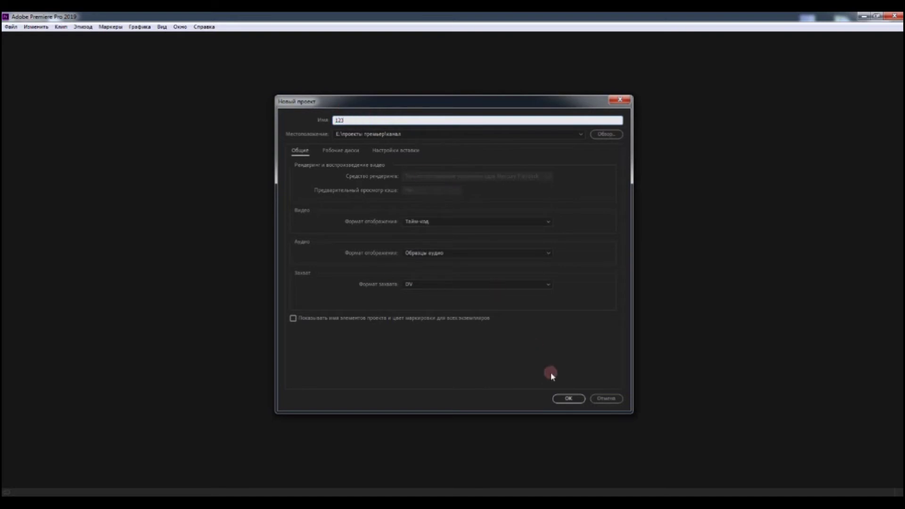
pyautogui.click(569, 398)
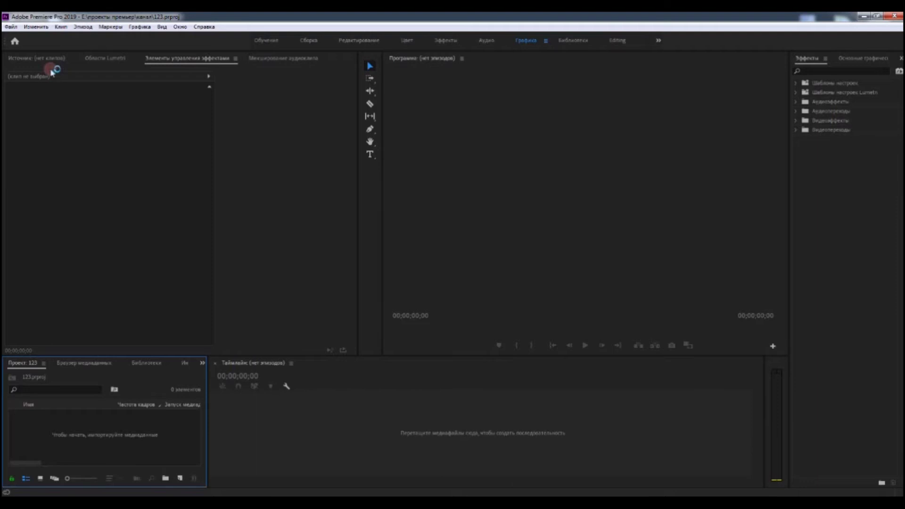
pyautogui.click(41, 59)
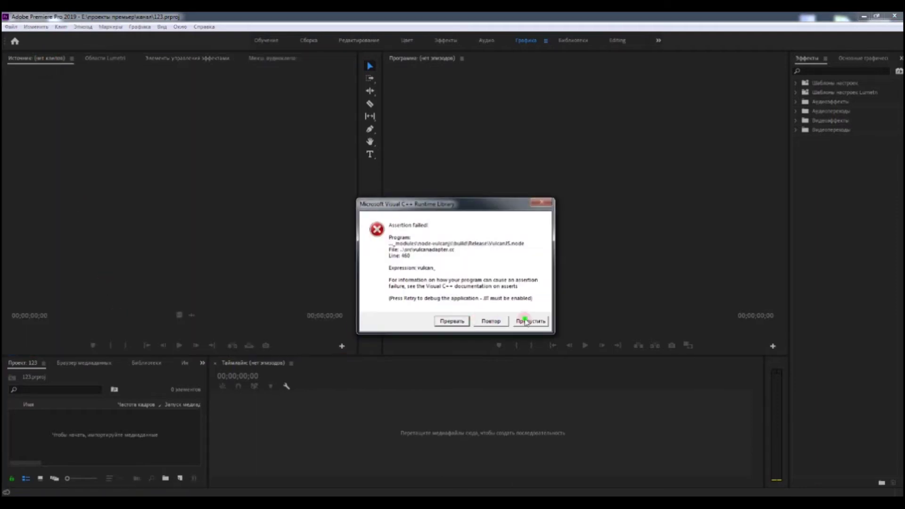
pyautogui.click(526, 321)
# Switch back to Photoshop and hide the pedestal layer, Layer 6, in the room composite.
pyautogui.hotkey('alt', 'Tab')
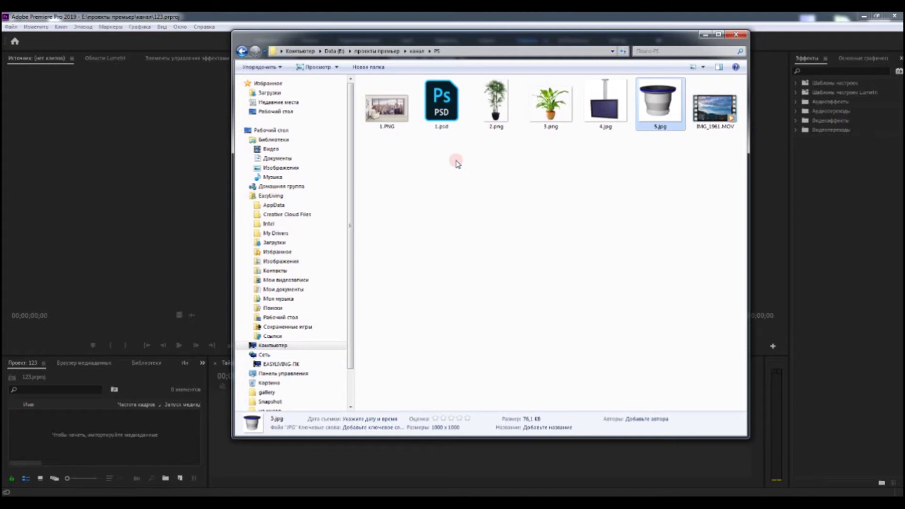
pyautogui.click(705, 36)
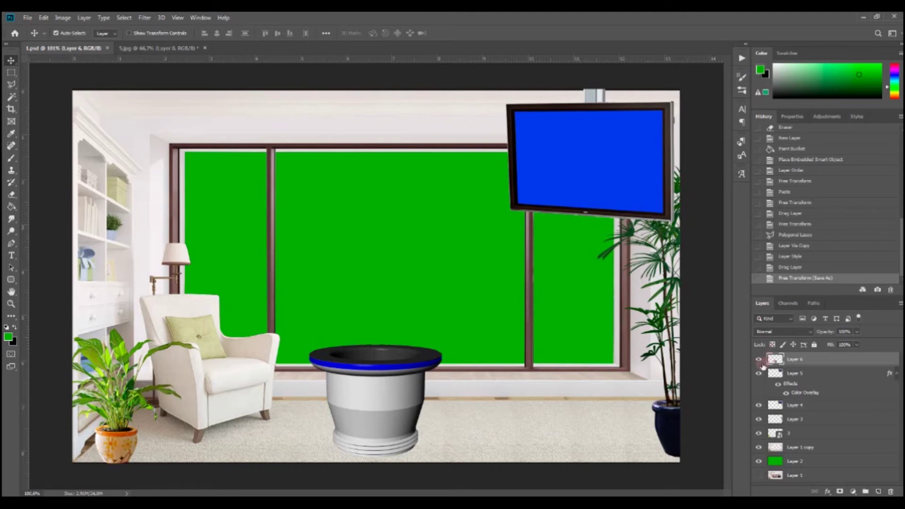
pyautogui.click(759, 361)
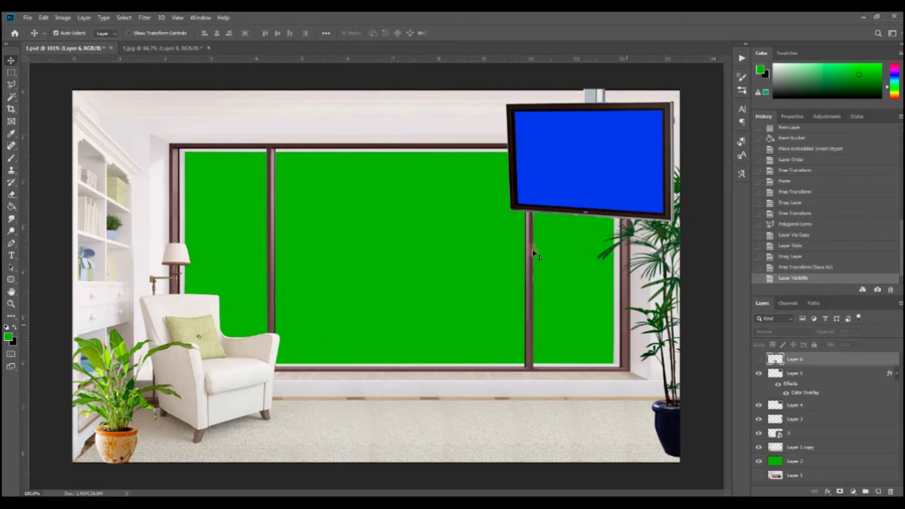
# Save a JPEG copy of the room without the pedestal as ст.jpg in the PS folder.
pyautogui.click(29, 18)
pyautogui.click(52, 112)
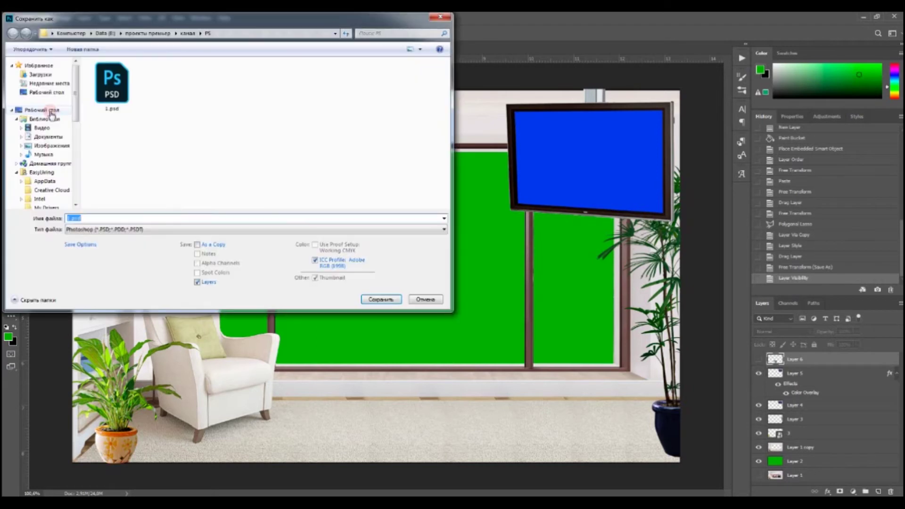
pyautogui.click(105, 230)
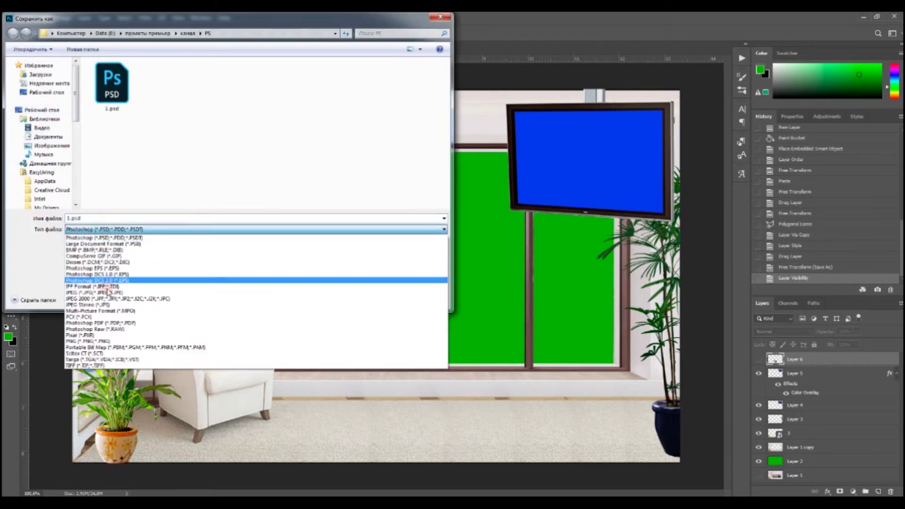
pyautogui.click(108, 293)
pyautogui.doubleClick(82, 218)
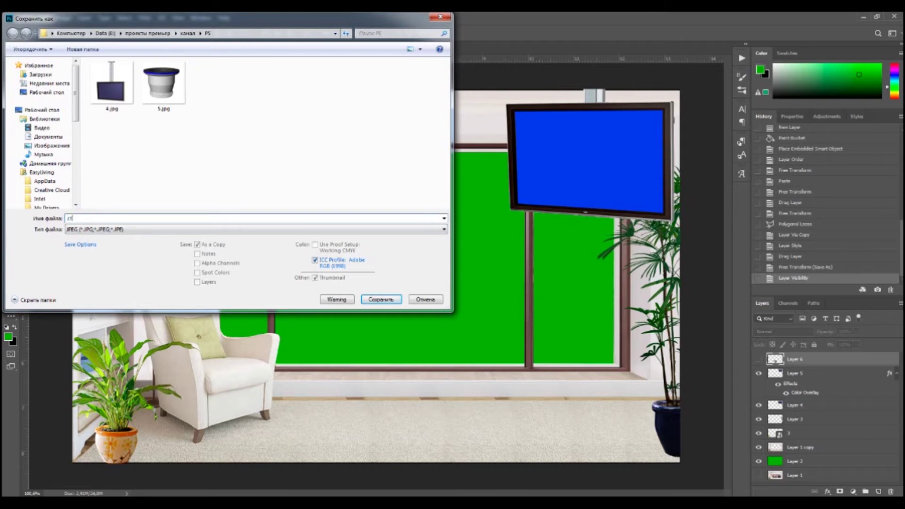
pyautogui.click(382, 302)
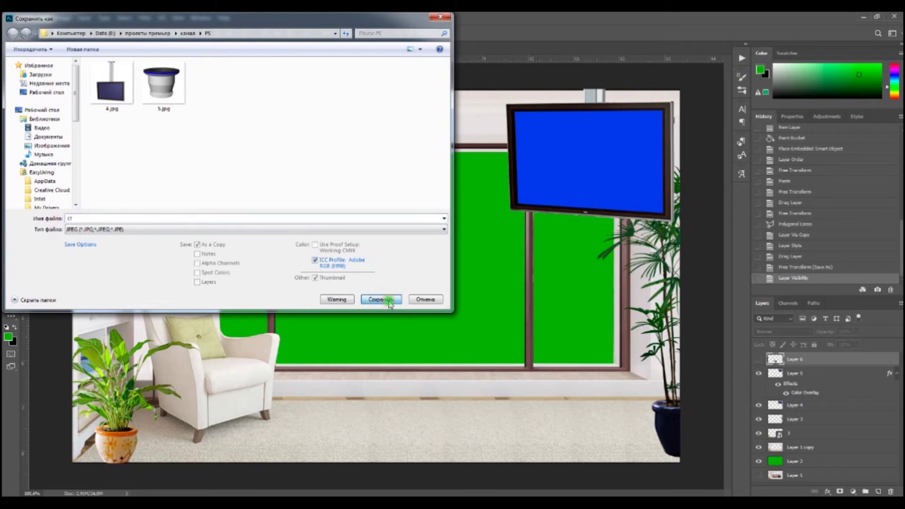
pyautogui.click(499, 135)
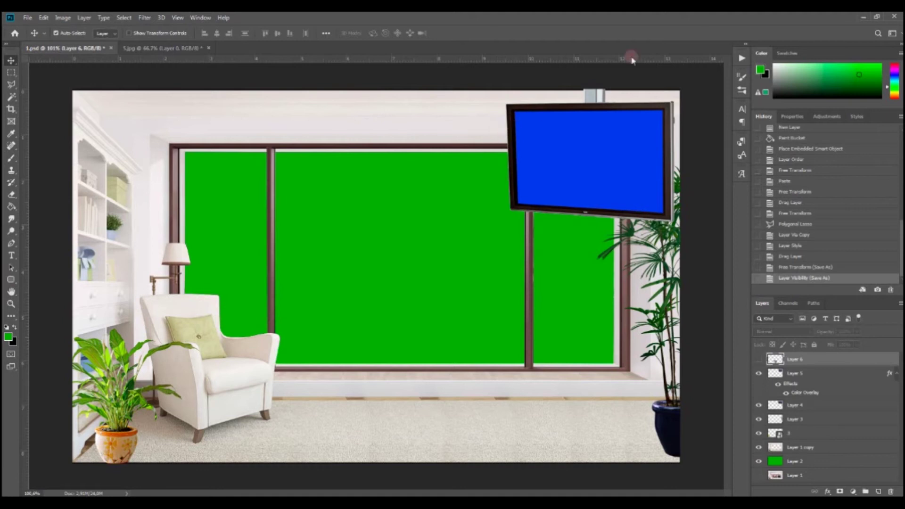
# Switch to Premiere Pro and import IMG_1961.MOV and ст.jpg from the PS folder into project 123.
pyautogui.click(862, 17)
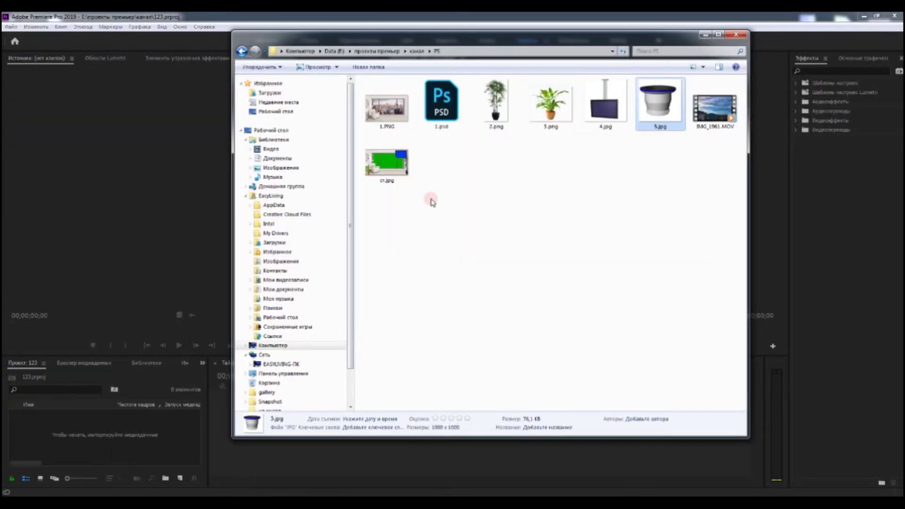
pyautogui.moveTo(714, 104); pyautogui.dragTo(85, 439)
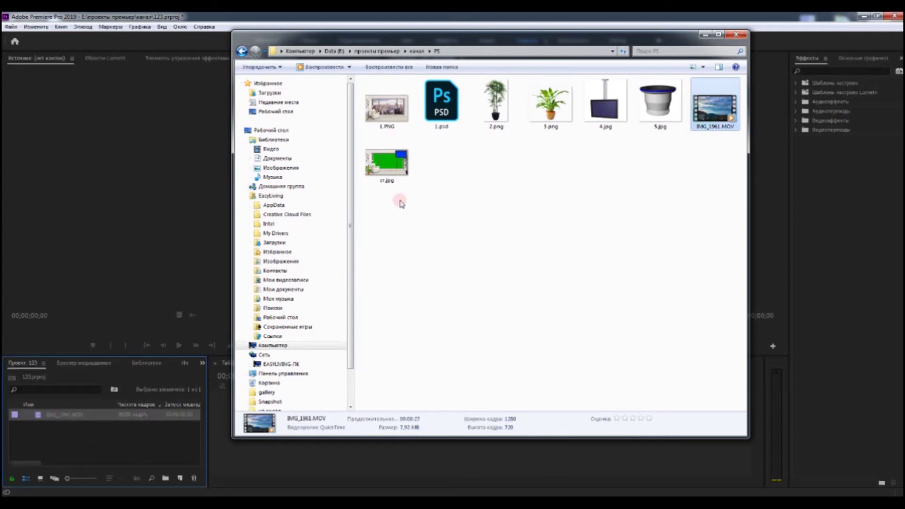
pyautogui.moveTo(395, 170); pyautogui.dragTo(141, 419)
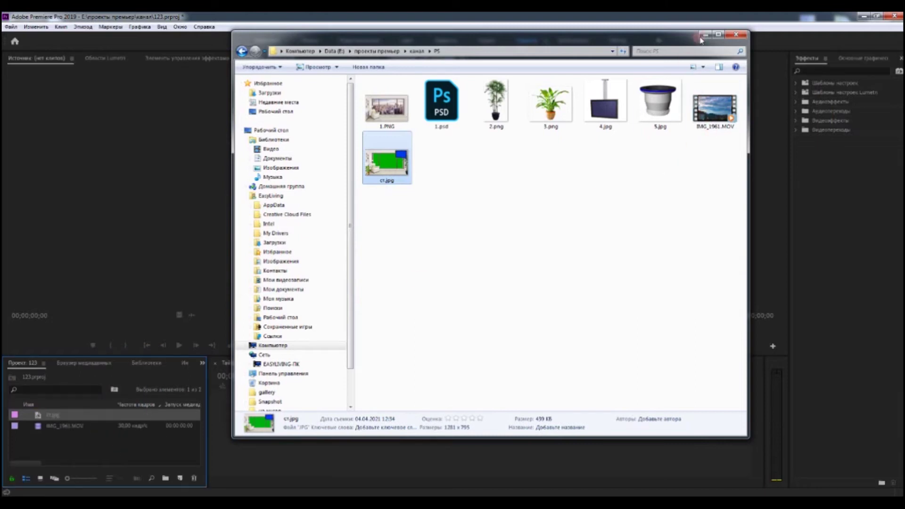
pyautogui.click(705, 35)
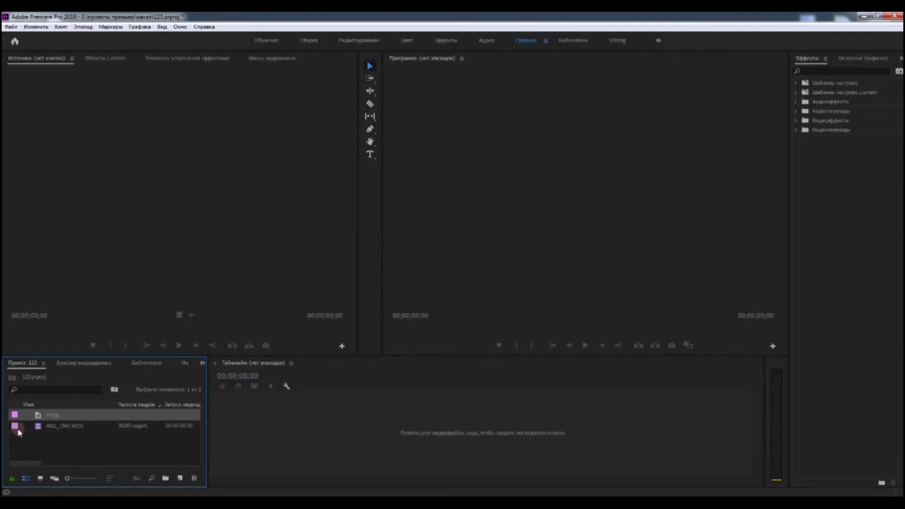
# Create a sequence from IMG_1961.MOV and place ст.jpg on track V2 above it, extended to the video's full length.
pyautogui.moveTo(18, 428); pyautogui.dragTo(242, 445)
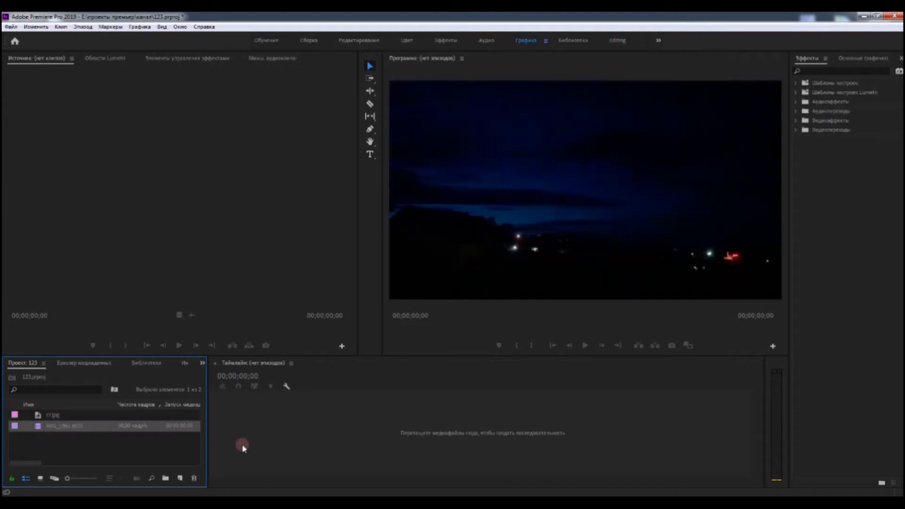
pyautogui.moveTo(17, 416); pyautogui.dragTo(519, 415)
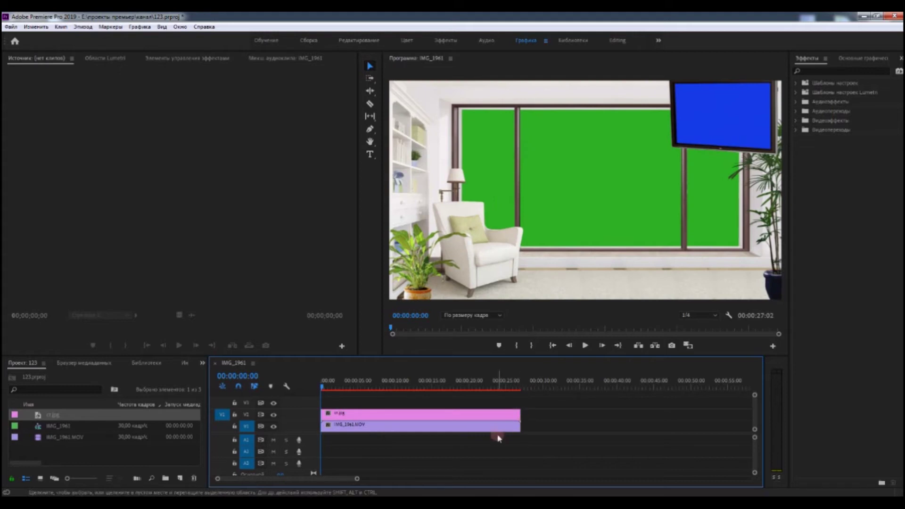
# Apply the Ultra Key video effect to the ст.jpg clip and sample the green of the windows as its key color.
pyautogui.click(797, 121)
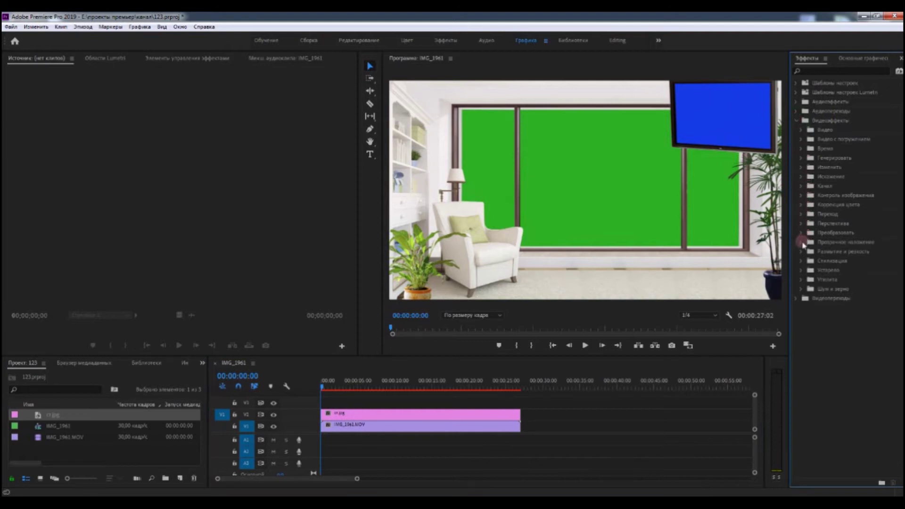
pyautogui.click(800, 242)
pyautogui.moveTo(816, 263); pyautogui.dragTo(471, 414)
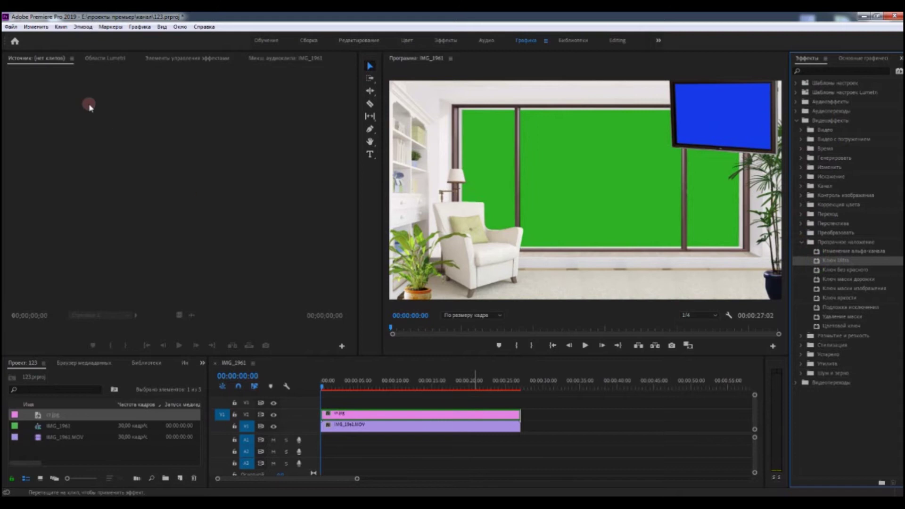
pyautogui.click(177, 58)
pyautogui.click(123, 263)
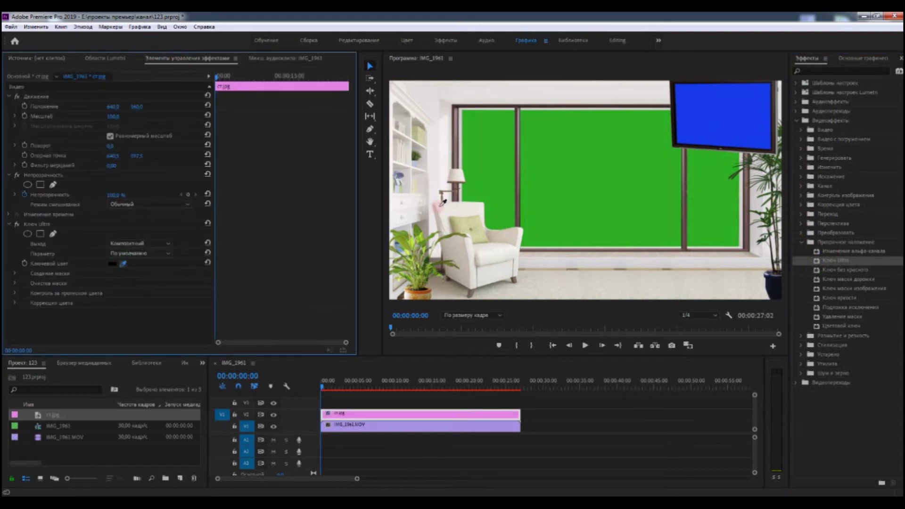
pyautogui.click(574, 190)
# Add a second Ultra Key to ст.jpg with the TV screen's blue as key color, keeping the window green in the first one.
pyautogui.click(814, 264)
pyautogui.moveTo(817, 264); pyautogui.dragTo(495, 415)
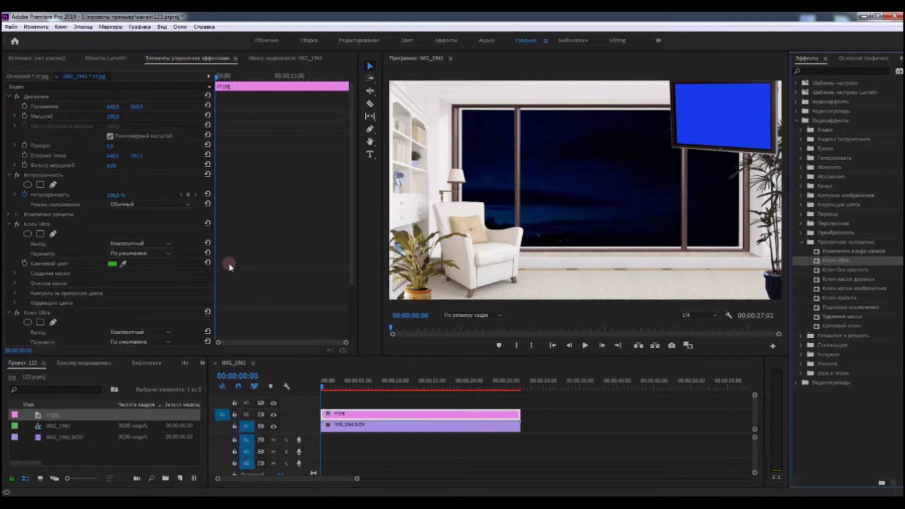
pyautogui.moveTo(123, 263); pyautogui.dragTo(742, 136)
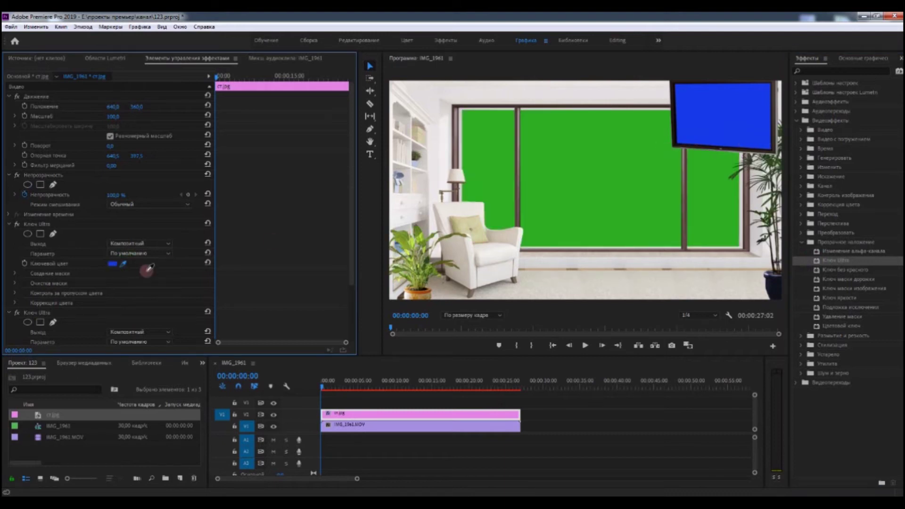
pyautogui.moveTo(124, 264); pyautogui.dragTo(583, 193)
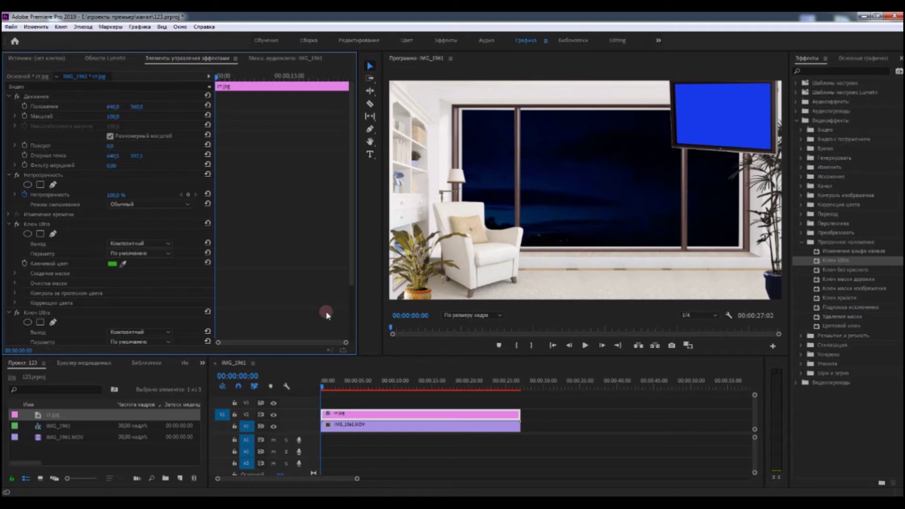
pyautogui.scroll(-4, 182, 303)
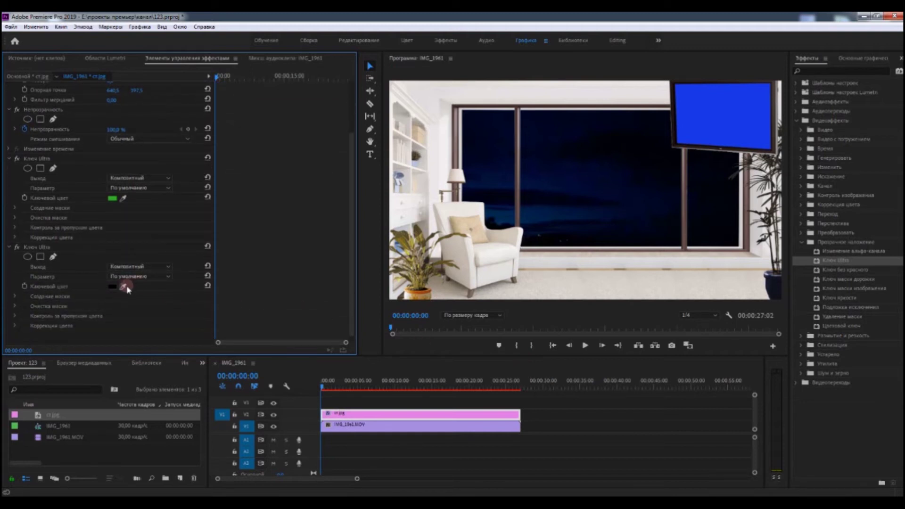
pyautogui.moveTo(125, 285); pyautogui.dragTo(746, 117)
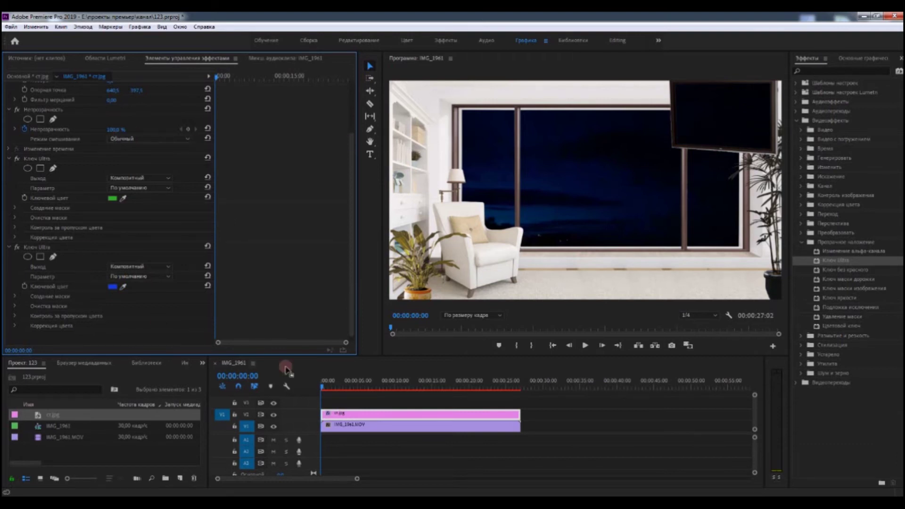
# Turn off the second Ultra Key (blue) on ст.jpg and set the speed of the IMG_1961.MOV clip to 50%.
pyautogui.click(18, 248)
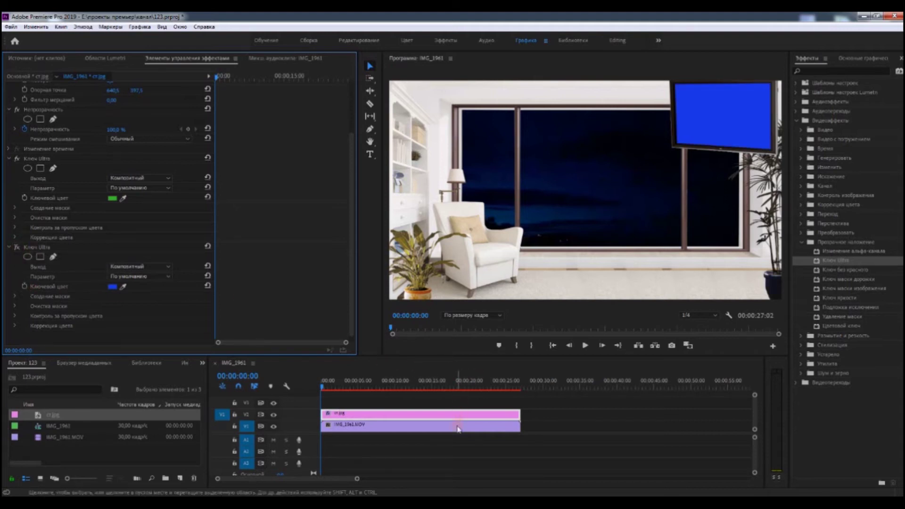
pyautogui.rightClick(458, 429)
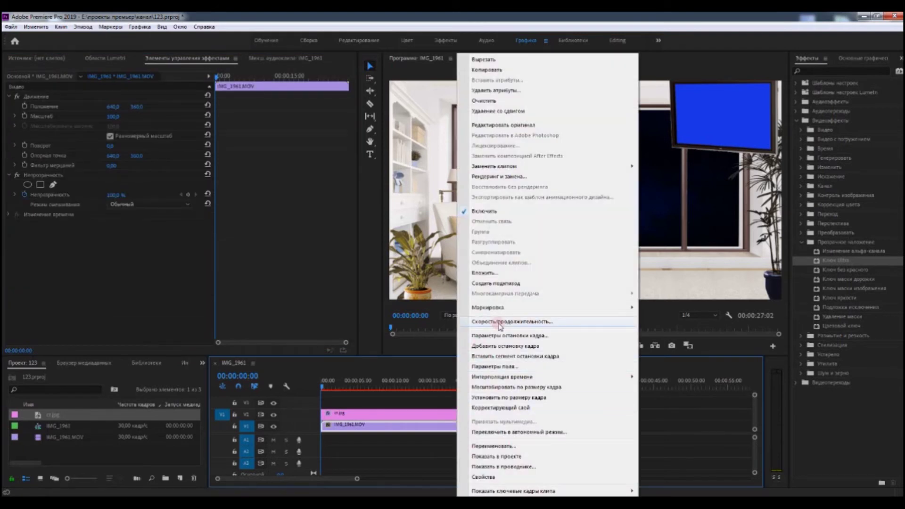
pyautogui.click(499, 322)
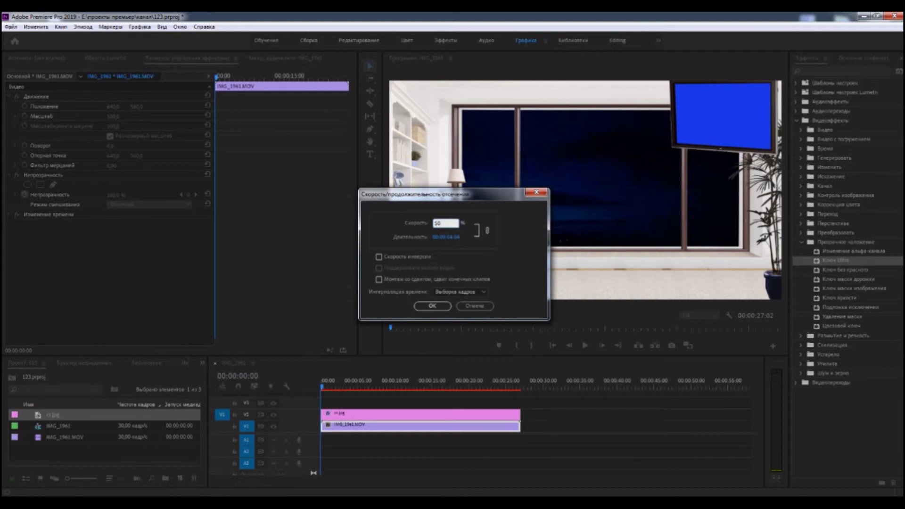
pyautogui.write('50')
pyautogui.click(431, 305)
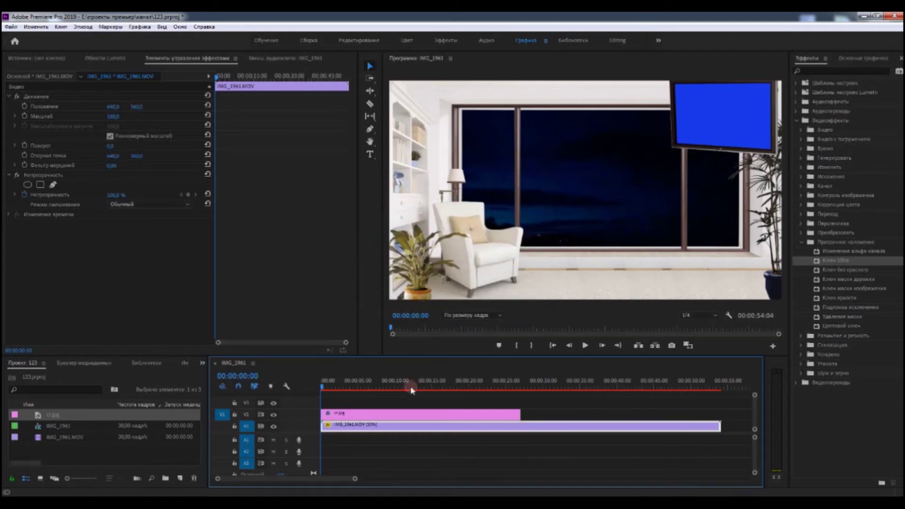
# Extend the ст.jpg clip to the slowed video's full length, preview the opening seconds, and return the playhead to the start.
pyautogui.moveTo(524, 413); pyautogui.dragTo(720, 414)
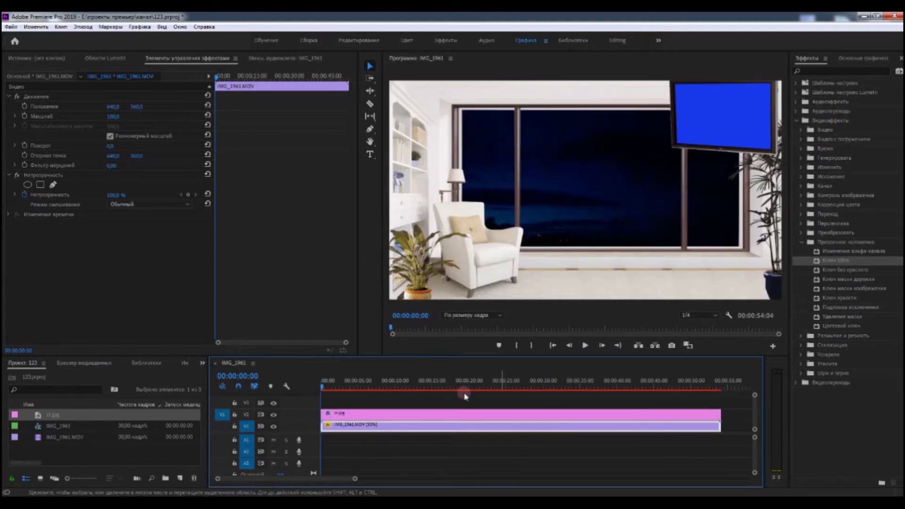
pyautogui.click(585, 345)
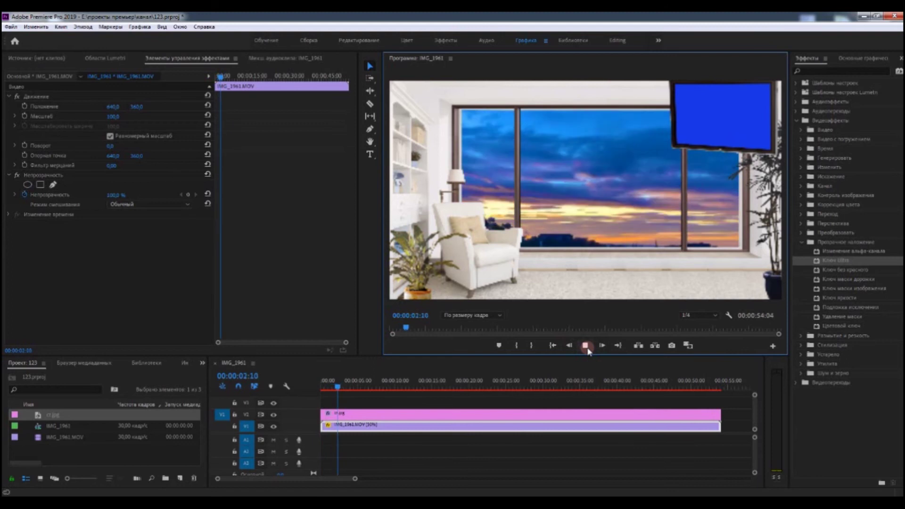
pyautogui.click(586, 347)
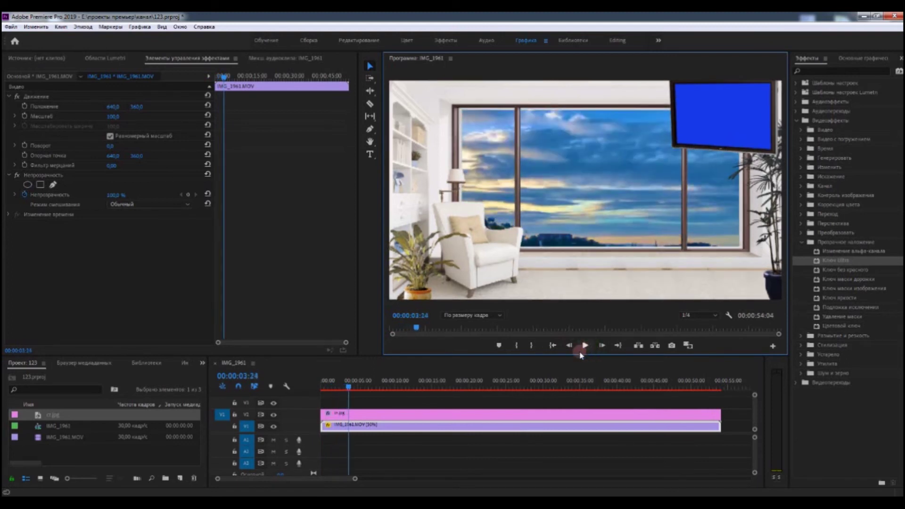
pyautogui.moveTo(347, 388); pyautogui.dragTo(311, 390)
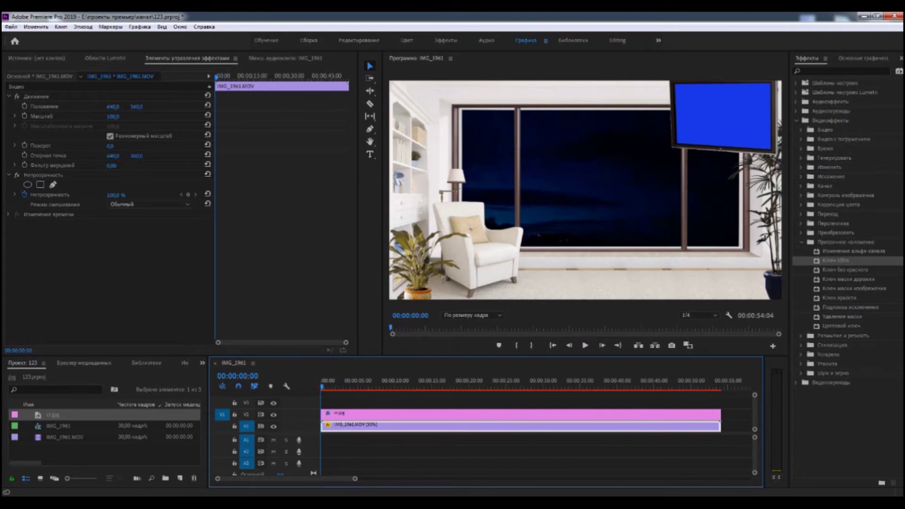
# Switch to Photoshop and save the cut-out pedestal document 5.jpg as the PNG file 5.png in the PS folder.
pyautogui.click(198, 452)
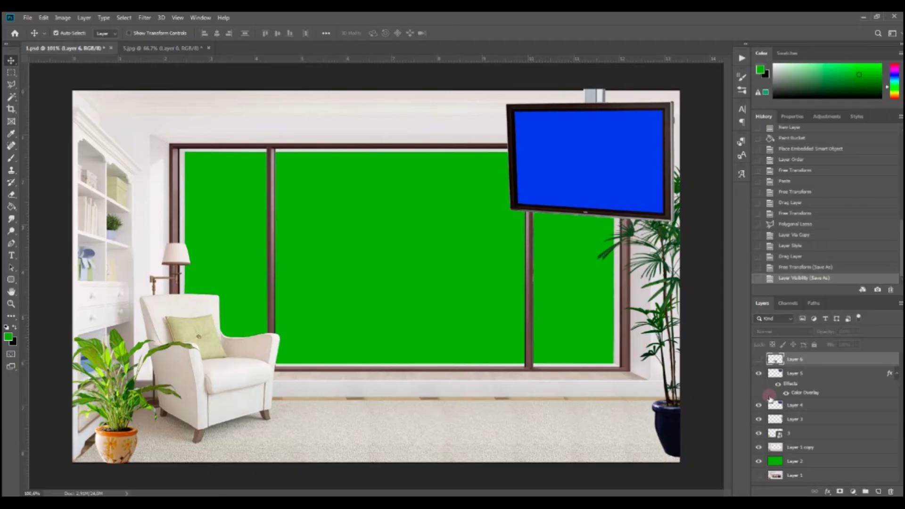
pyautogui.click(157, 48)
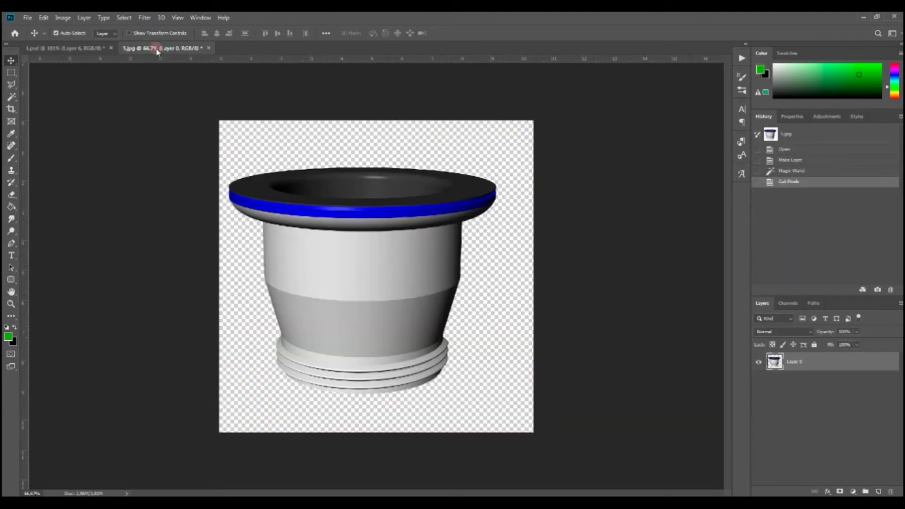
pyautogui.click(28, 17)
pyautogui.click(43, 113)
pyautogui.click(151, 229)
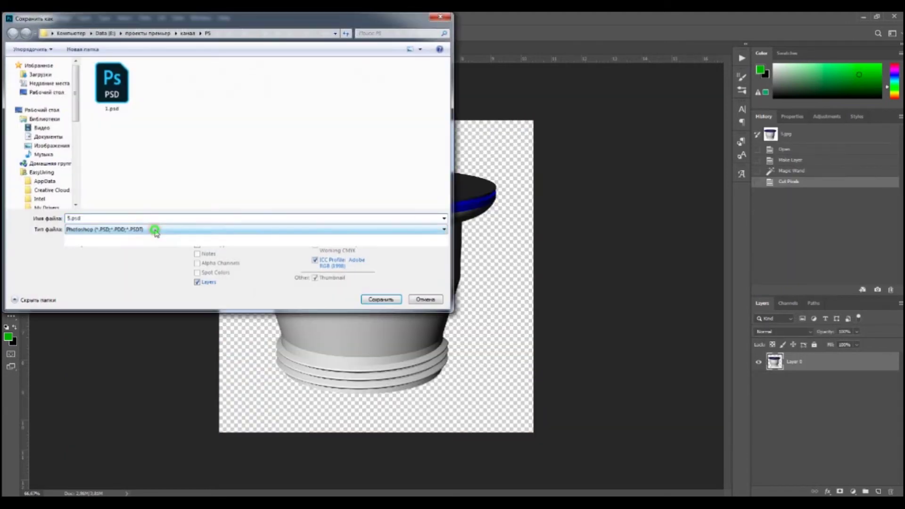
pyautogui.click(140, 340)
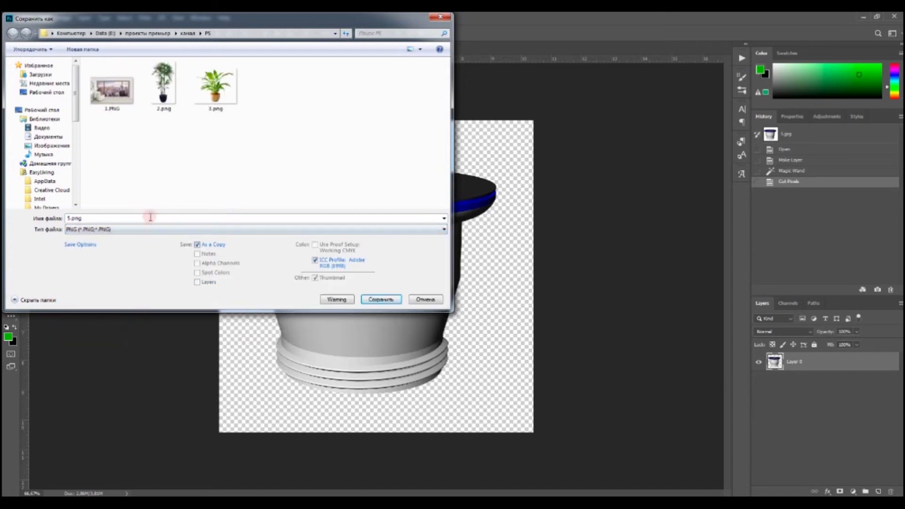
pyautogui.click(378, 299)
pyautogui.click(507, 159)
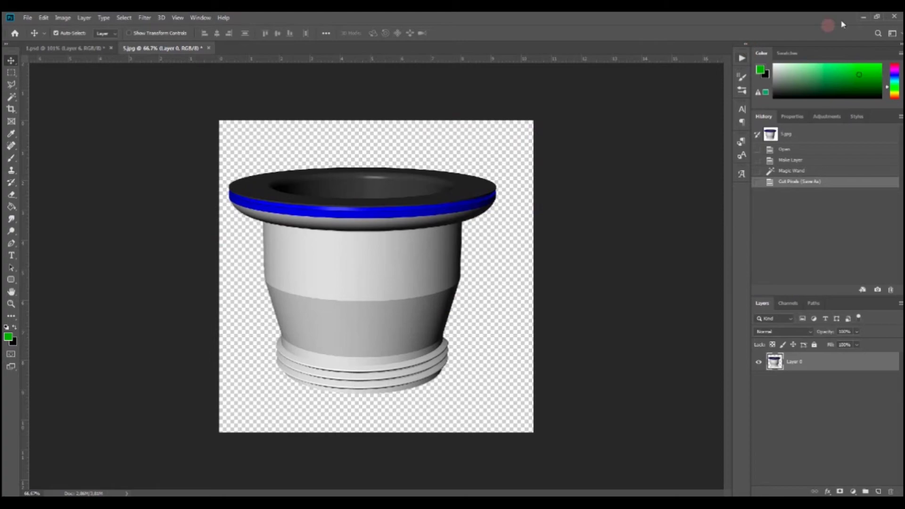
# Return to Premiere Pro and import 5.png from the PS folder into the project.
pyautogui.click(860, 18)
pyautogui.hotkey('alt', 'Tab')
pyautogui.moveTo(712, 117); pyautogui.dragTo(113, 419)
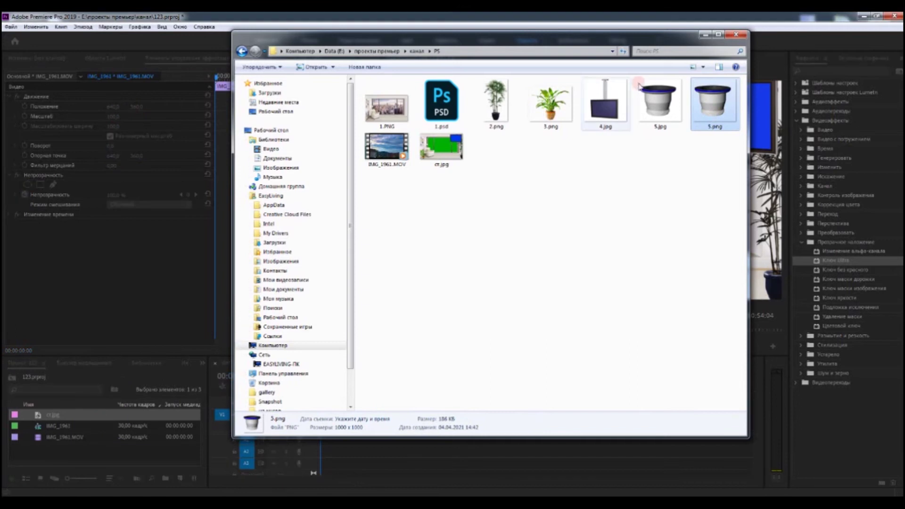
pyautogui.click(705, 35)
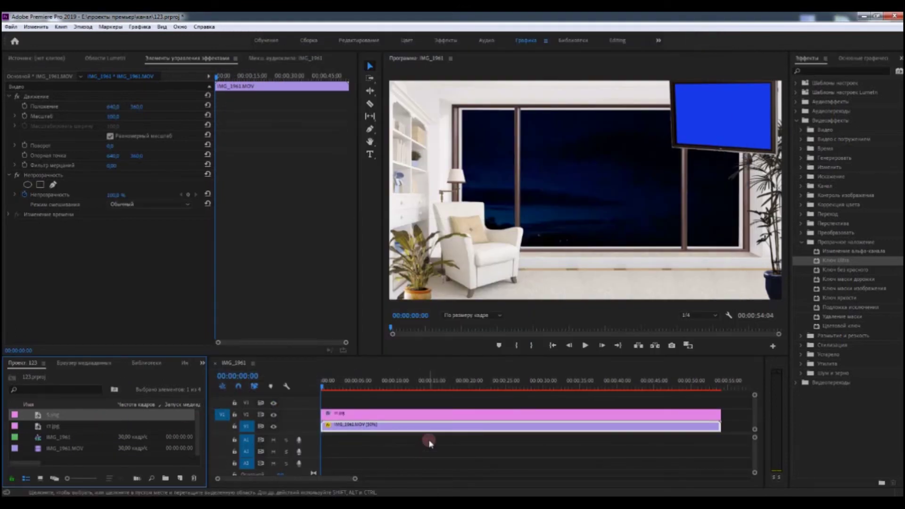
# Enlarge the timeline area and add video track V4 and audio track A4 to the sequence.
pyautogui.moveTo(608, 352)
pyautogui.mouseDown()
pyautogui.moveTo(616, 319)
pyautogui.moveTo(617, 327)
pyautogui.mouseUp()
pyautogui.click(58, 393)
pyautogui.rightClick(297, 385)
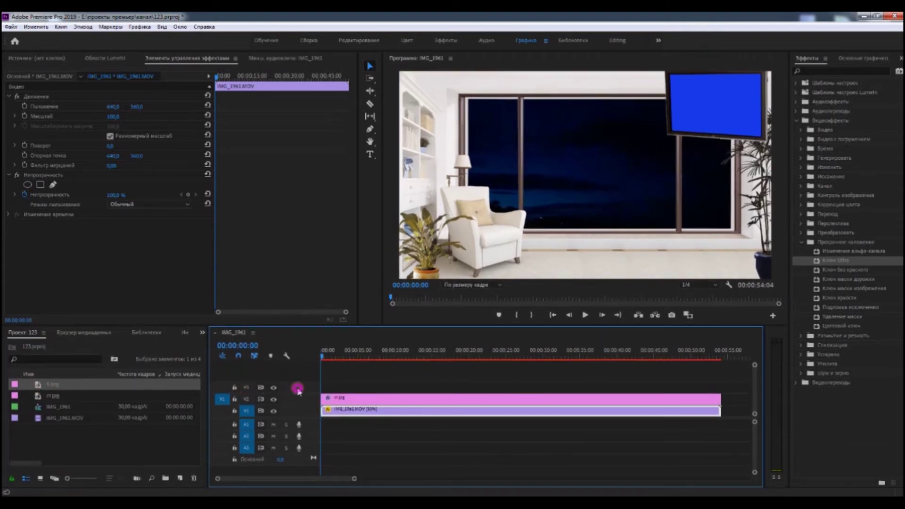
pyautogui.click(331, 330)
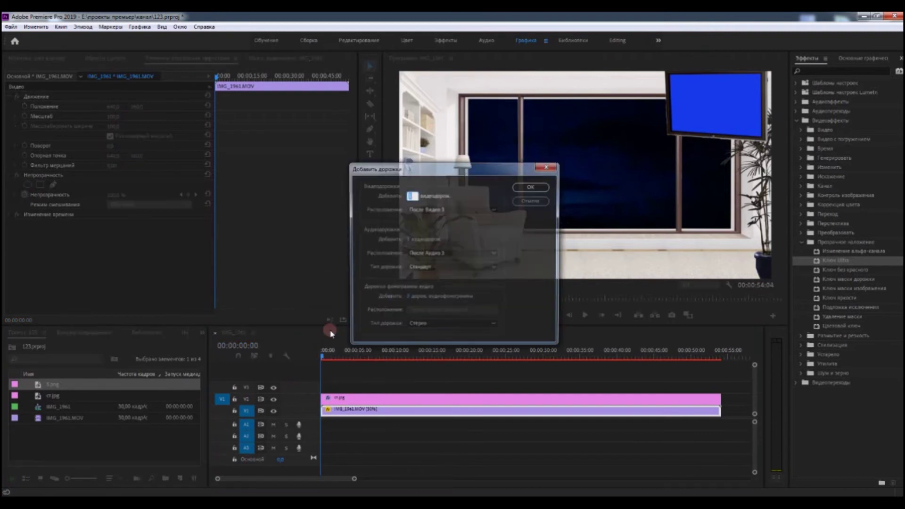
pyautogui.click(529, 185)
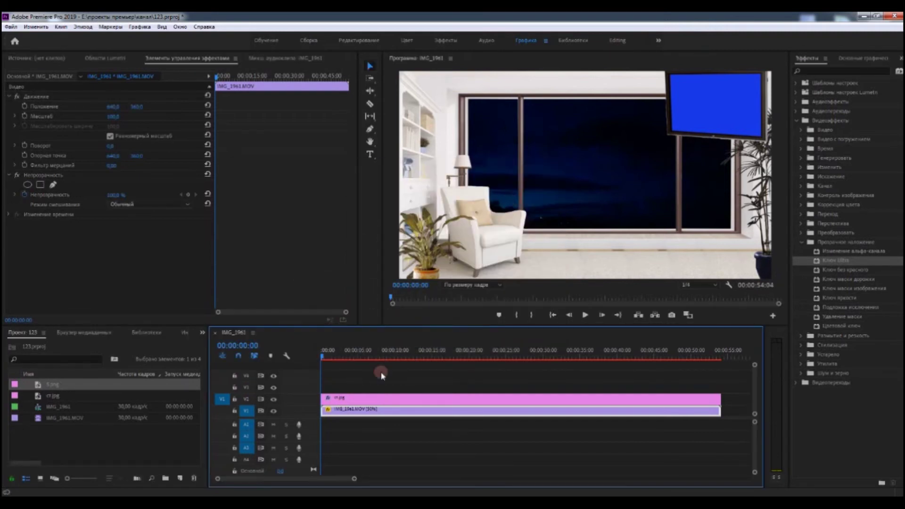
# Place 5.png on track V4 for the video's full length, scaled to about 34% and standing on the floor beside the armchair.
pyautogui.moveTo(18, 387); pyautogui.dragTo(347, 381)
pyautogui.click(346, 380)
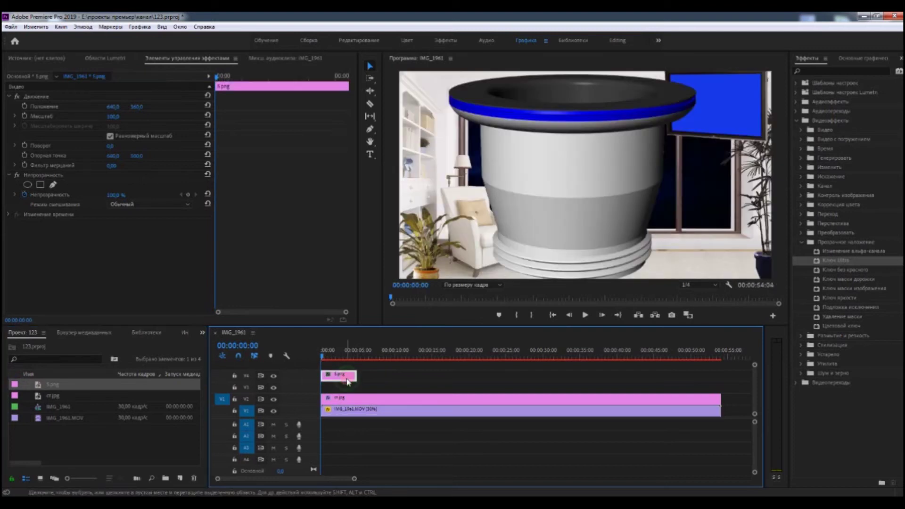
pyautogui.click(44, 107)
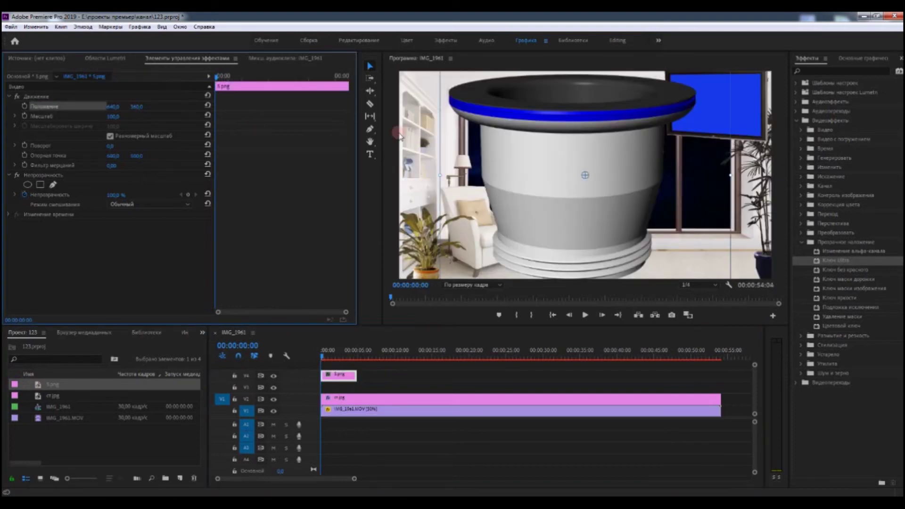
pyautogui.moveTo(441, 175); pyautogui.dragTo(575, 247)
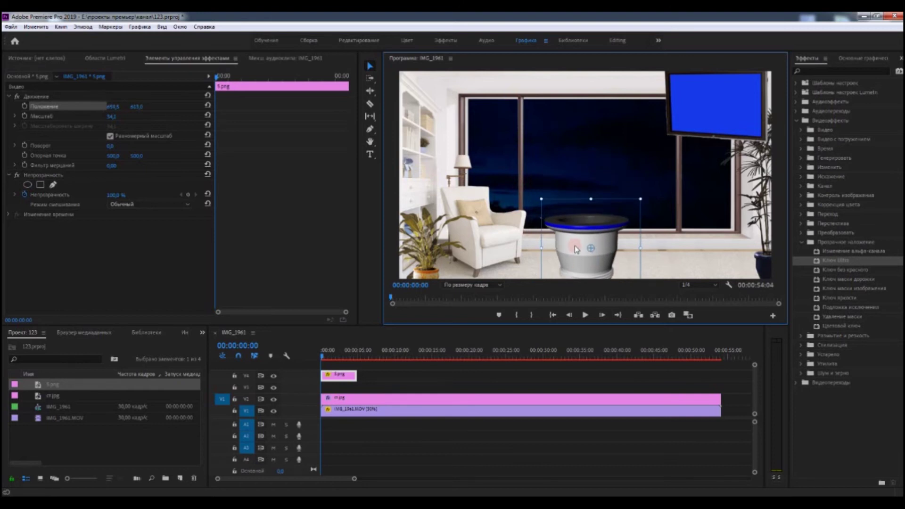
pyautogui.moveTo(357, 375); pyautogui.dragTo(482, 375)
pyautogui.moveTo(597, 375); pyautogui.dragTo(722, 377)
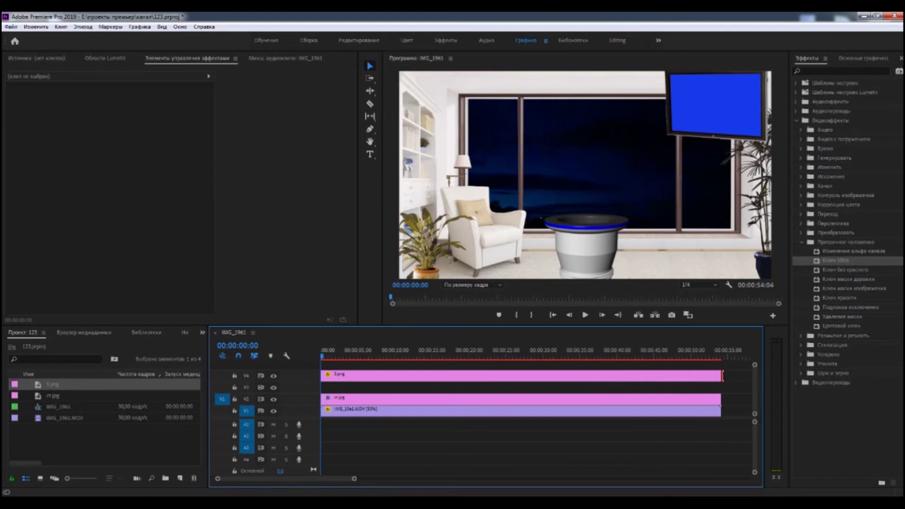
# Import the animated GIF of the white figure from the PS folder into the project.
pyautogui.click(189, 455)
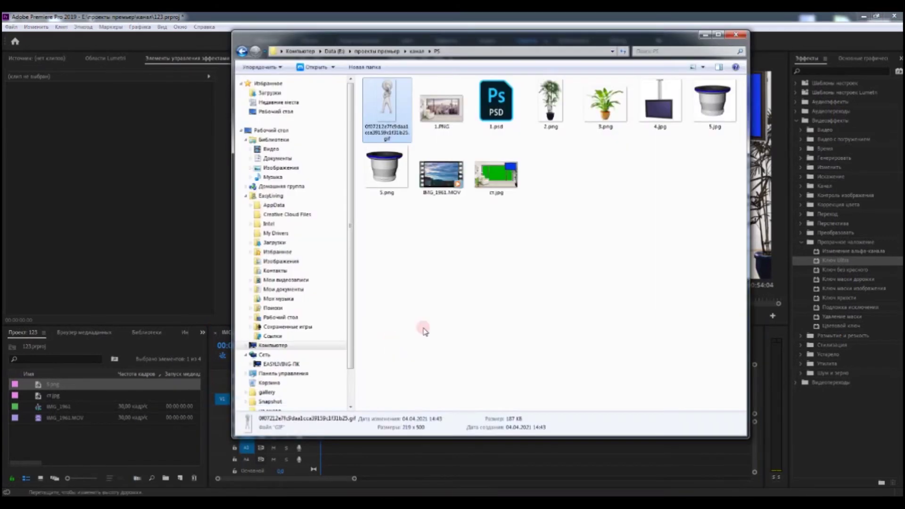
pyautogui.moveTo(385, 108); pyautogui.dragTo(108, 395)
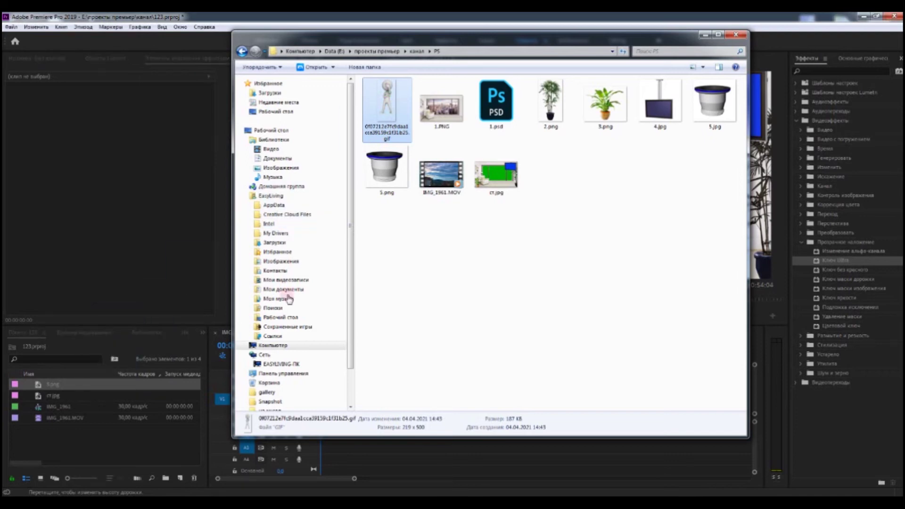
pyautogui.click(703, 34)
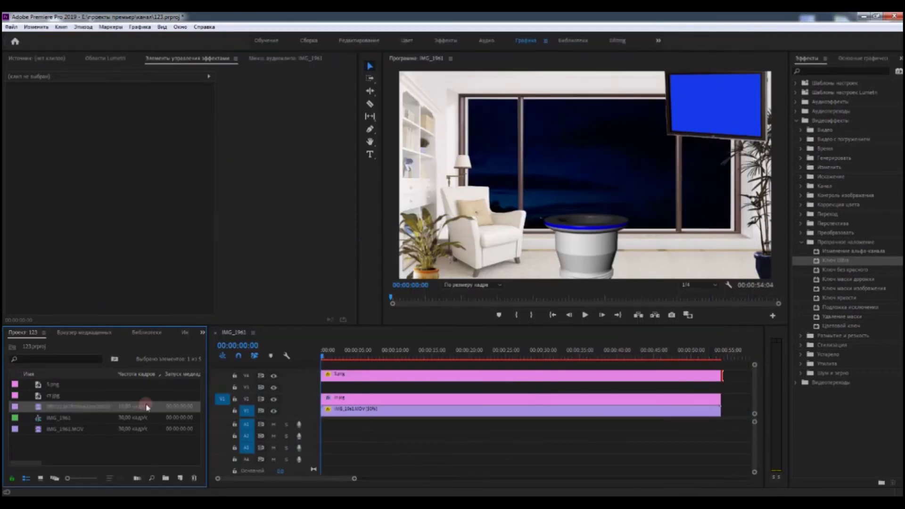
# Place the figure GIF on track V3 at the start, lower it so it stands inside the pedestal, and play the sequence.
pyautogui.moveTo(16, 409); pyautogui.dragTo(326, 391)
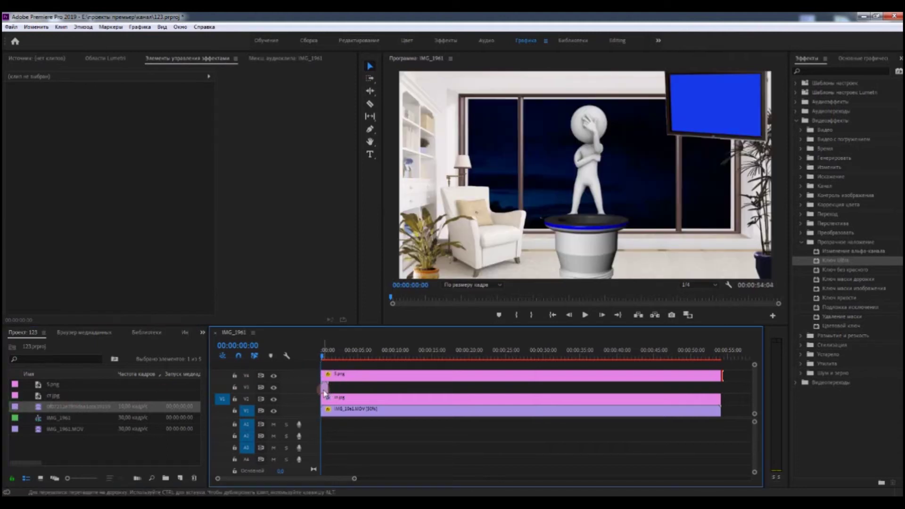
pyautogui.click(325, 387)
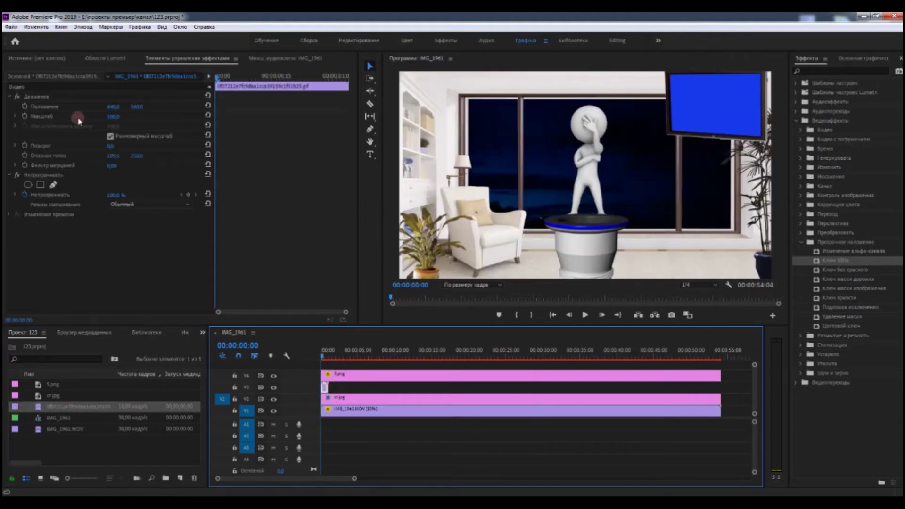
pyautogui.click(45, 106)
pyautogui.moveTo(593, 164); pyautogui.dragTo(590, 199)
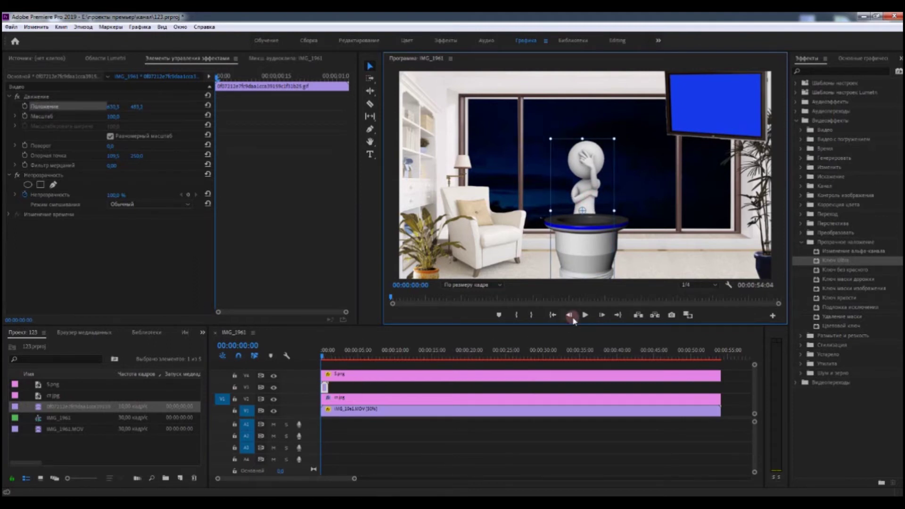
pyautogui.click(584, 315)
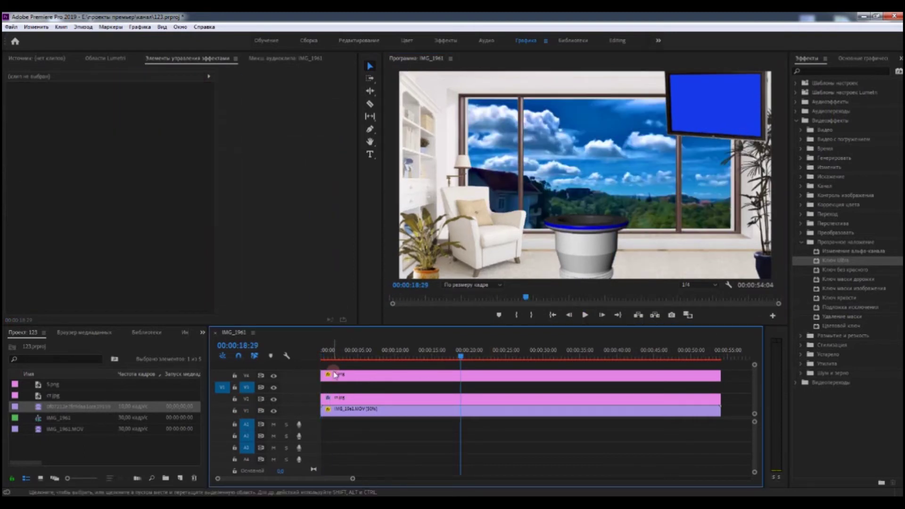
# Check track V4 by hiding and showing it, and delete the 5.png clip from the timeline.
pyautogui.click(289, 381)
pyautogui.click(273, 376)
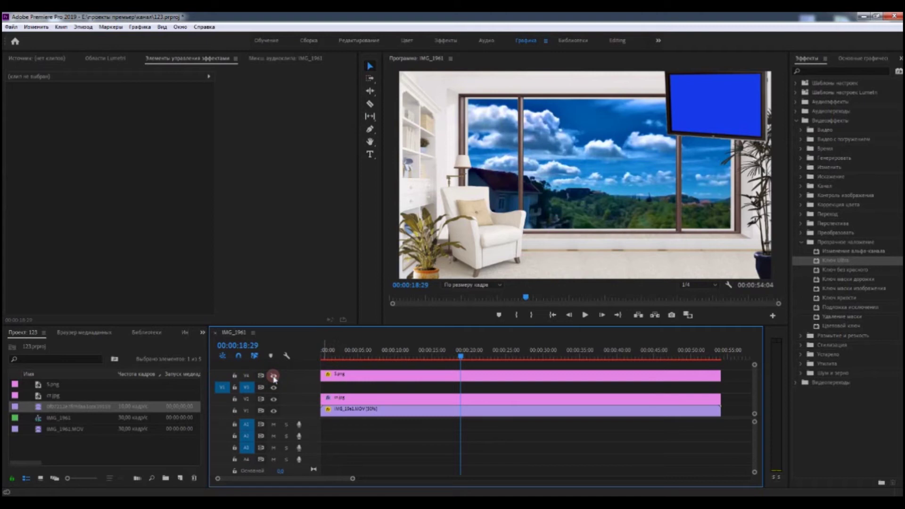
pyautogui.click(273, 376)
pyautogui.click(347, 376)
pyautogui.rightClick(349, 375)
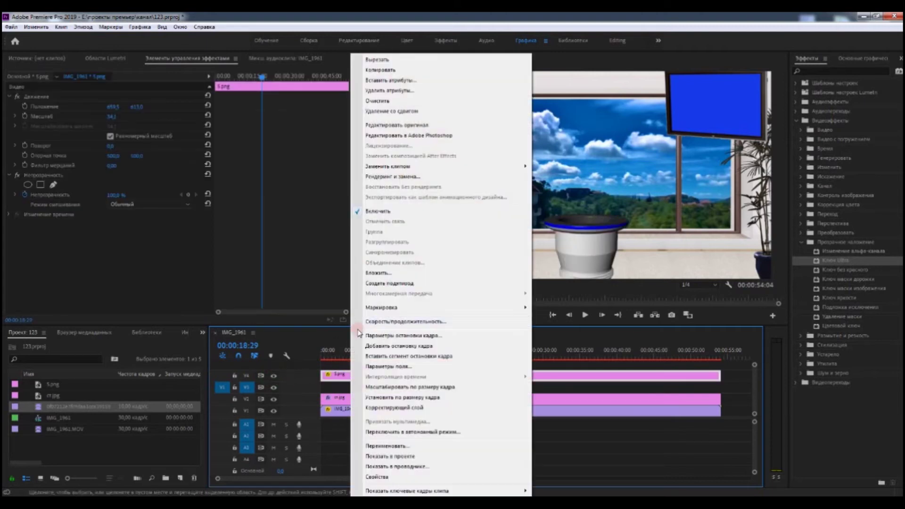
pyautogui.click(377, 100)
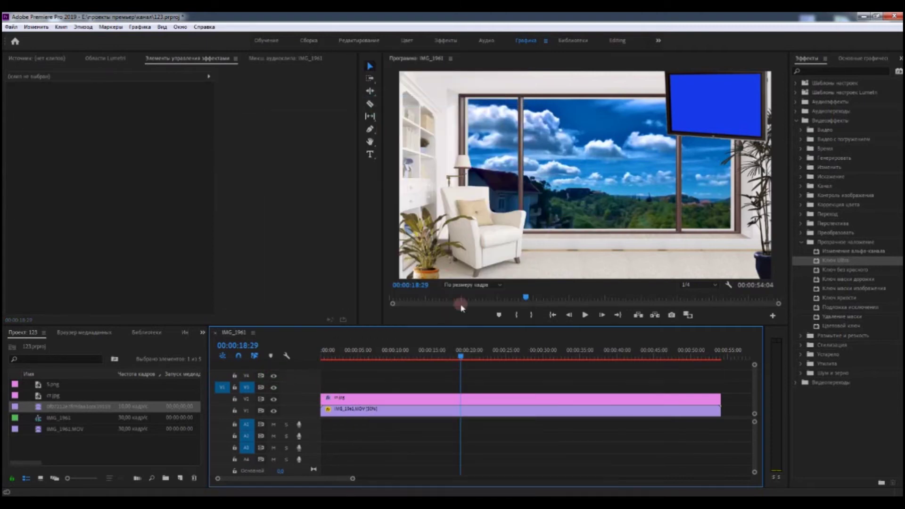
# Play the room composite from the beginning and bring up the PS folder window.
pyautogui.moveTo(462, 358); pyautogui.dragTo(288, 365)
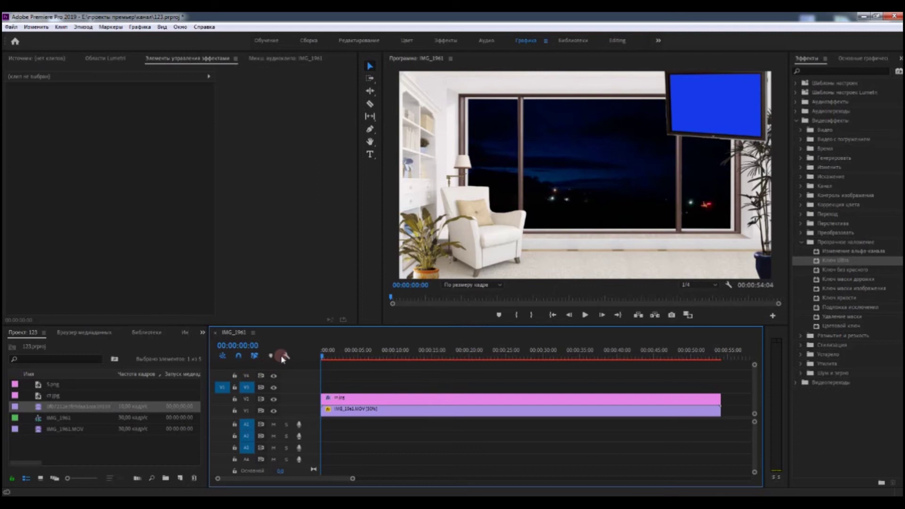
pyautogui.click(584, 316)
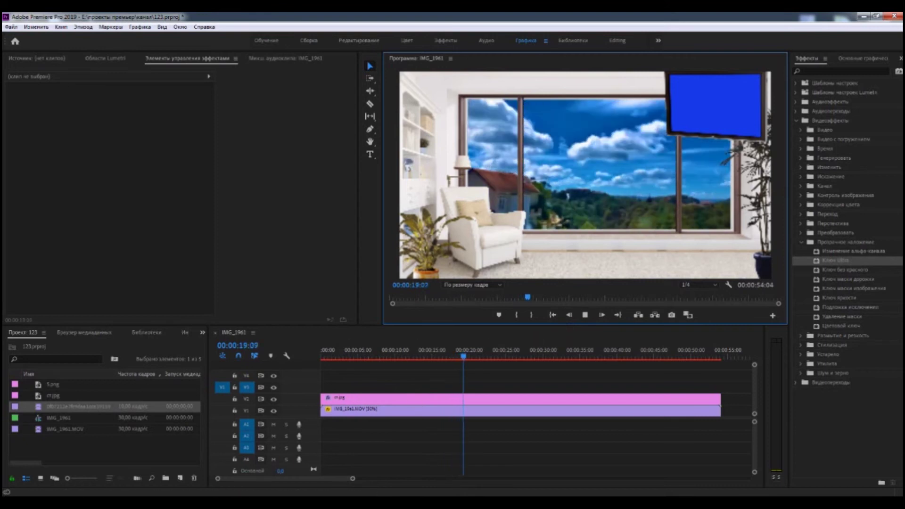
pyautogui.hotkey('alt', 'Tab')
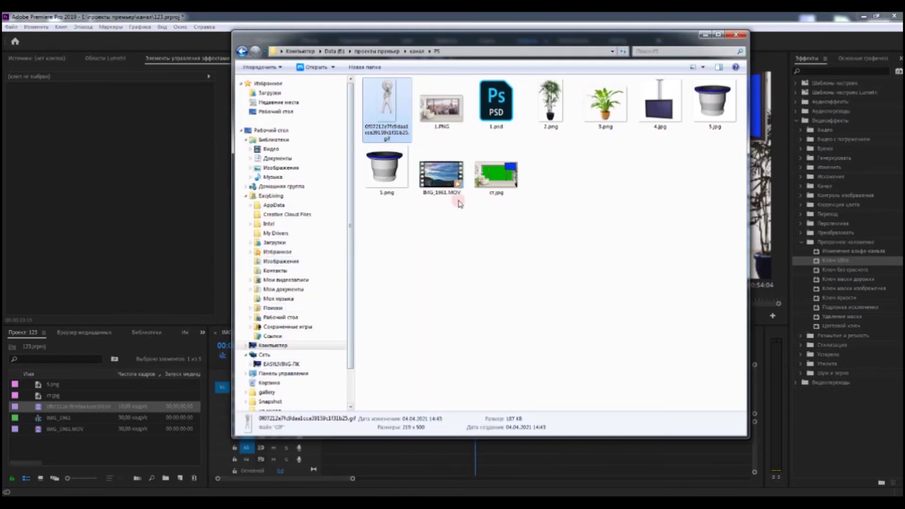
# Import ст.jpg from the PS folder again and place it on track V2 directly after the keyed room clip.
pyautogui.moveTo(485, 182); pyautogui.dragTo(133, 451)
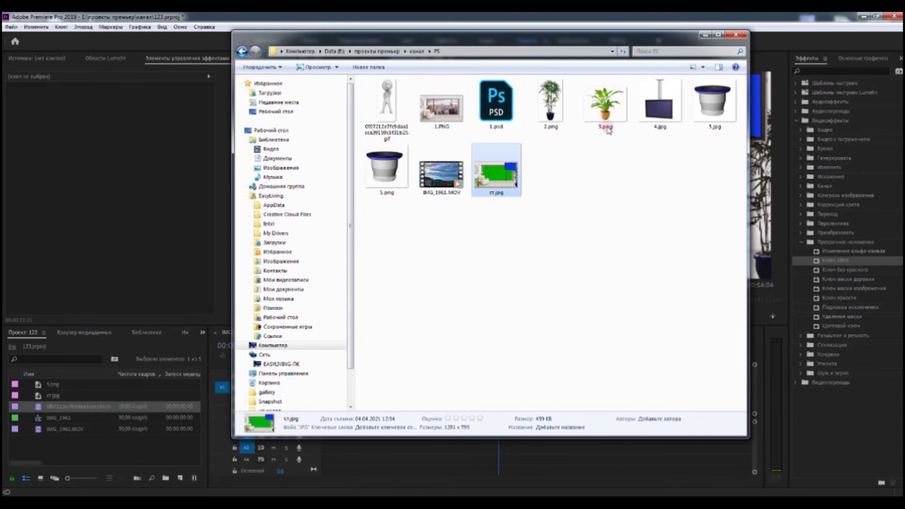
pyautogui.click(706, 34)
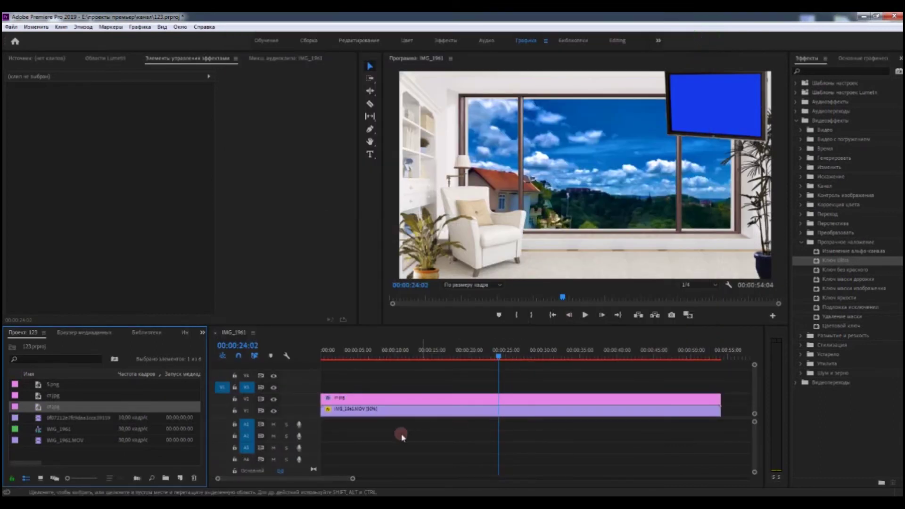
pyautogui.moveTo(499, 358); pyautogui.dragTo(722, 358)
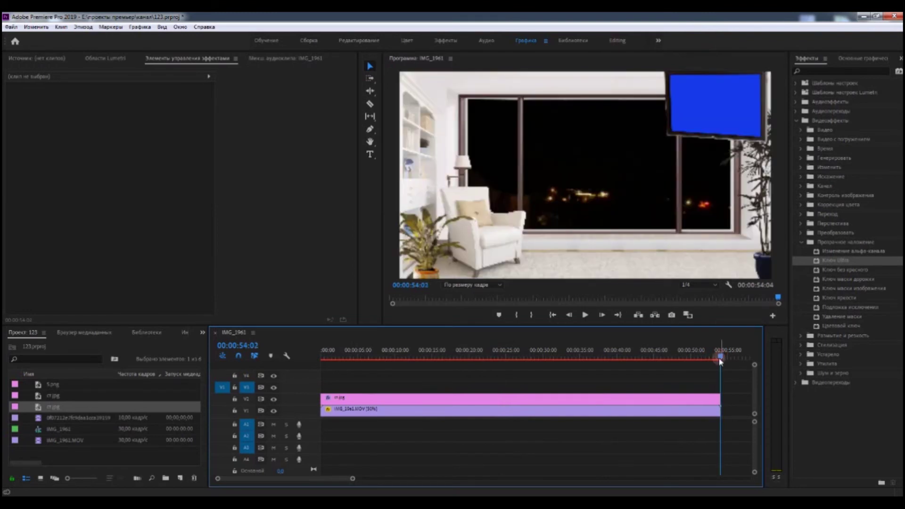
pyautogui.moveTo(345, 480); pyautogui.dragTo(365, 480)
pyautogui.moveTo(487, 358); pyautogui.dragTo(489, 358)
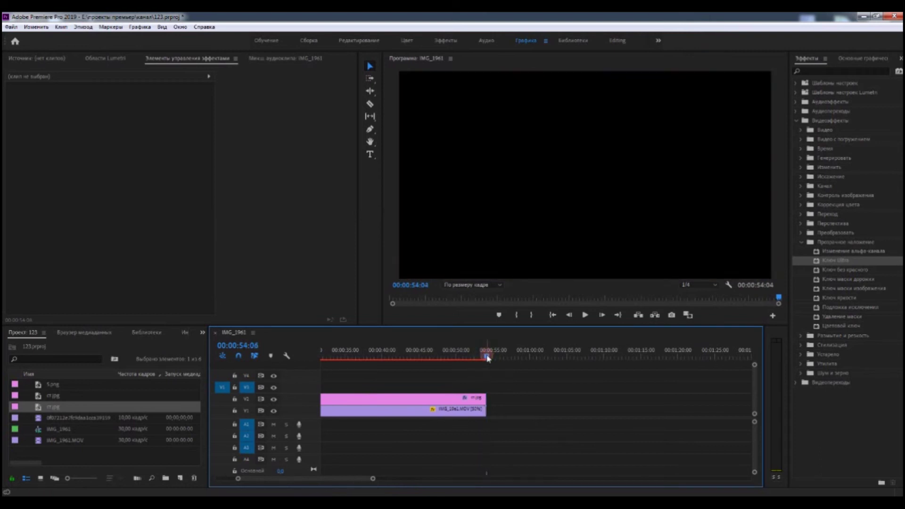
pyautogui.moveTo(17, 408); pyautogui.dragTo(553, 438)
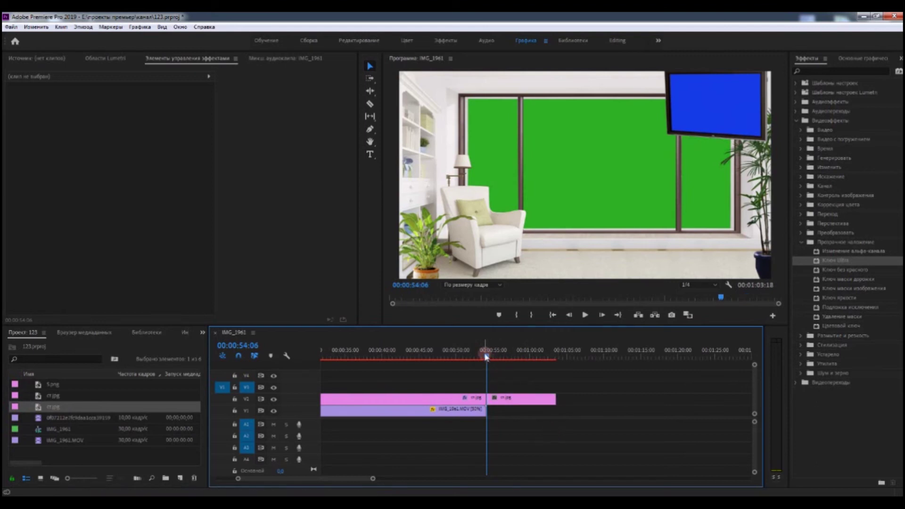
# Play the keyed room composite briefly from the start of the sequence, then stop playback.
pyautogui.moveTo(487, 356); pyautogui.dragTo(95, 375)
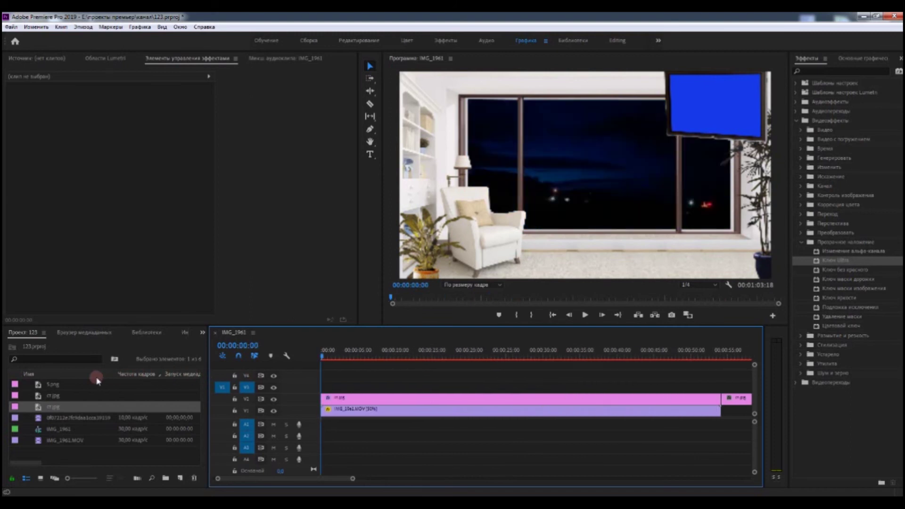
pyautogui.moveTo(351, 479); pyautogui.dragTo(441, 478)
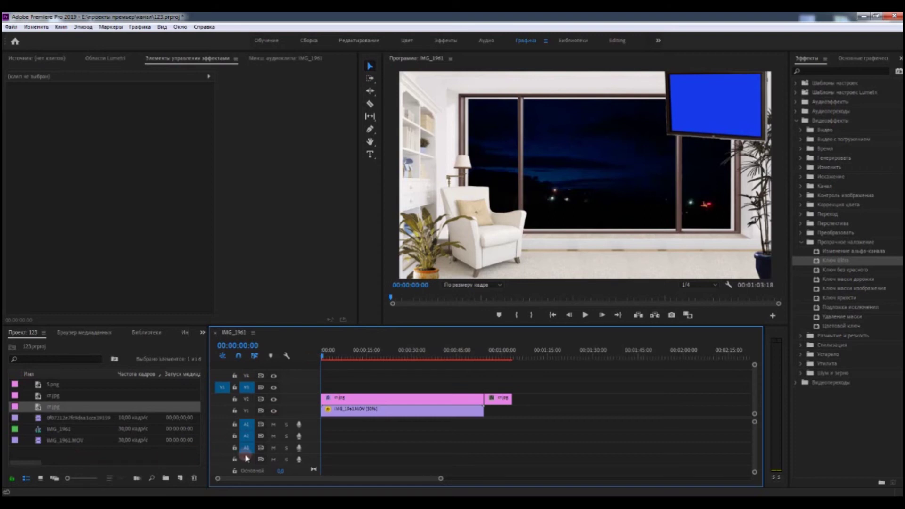
pyautogui.click(584, 315)
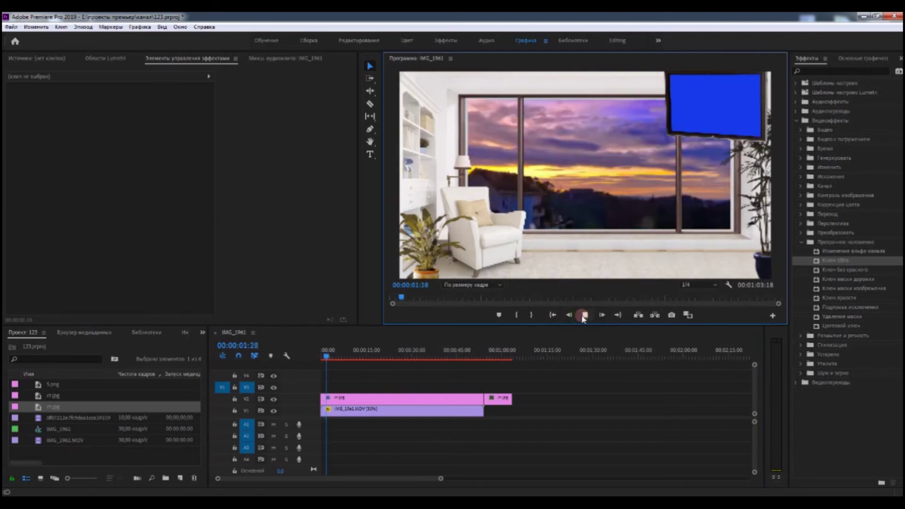
pyautogui.click(583, 315)
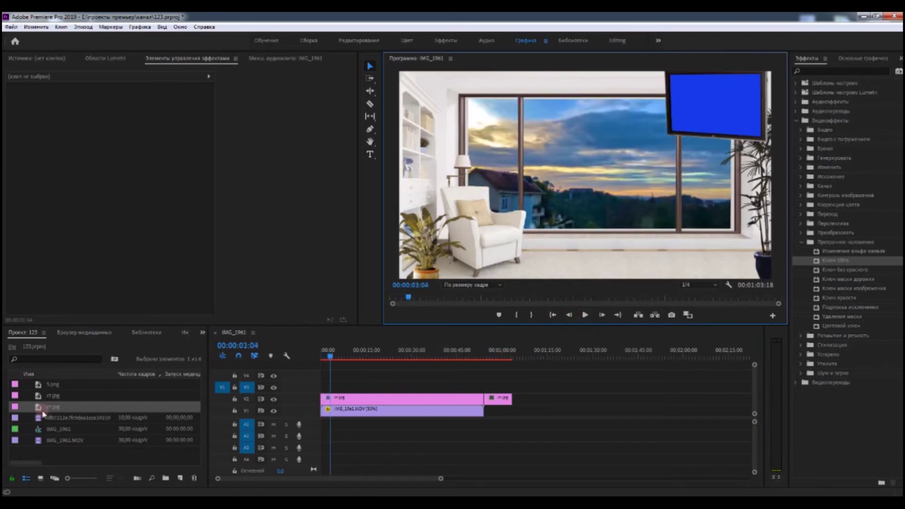
# Place 5.png on track V3 after the last room clip, and shrink the pedestal to about 29% lower in the frame.
pyautogui.moveTo(15, 387); pyautogui.dragTo(518, 388)
pyautogui.moveTo(331, 360); pyautogui.dragTo(516, 366)
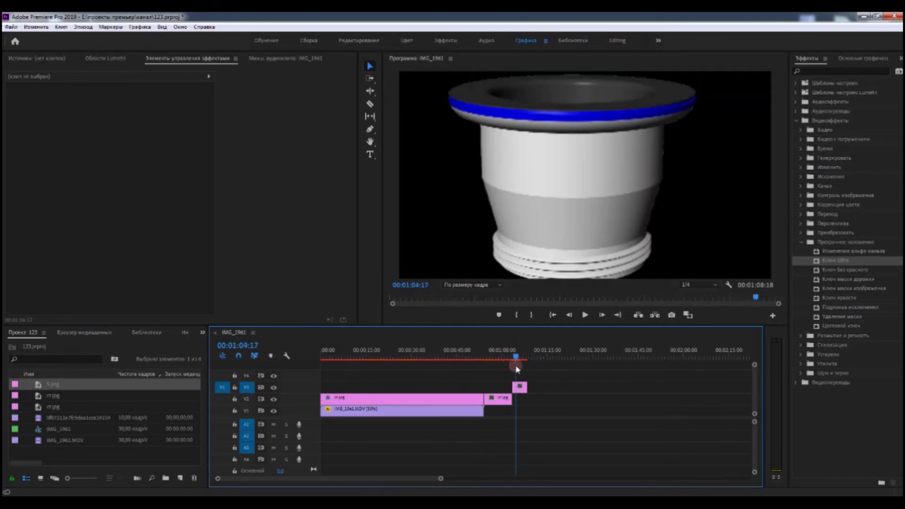
pyautogui.click(519, 386)
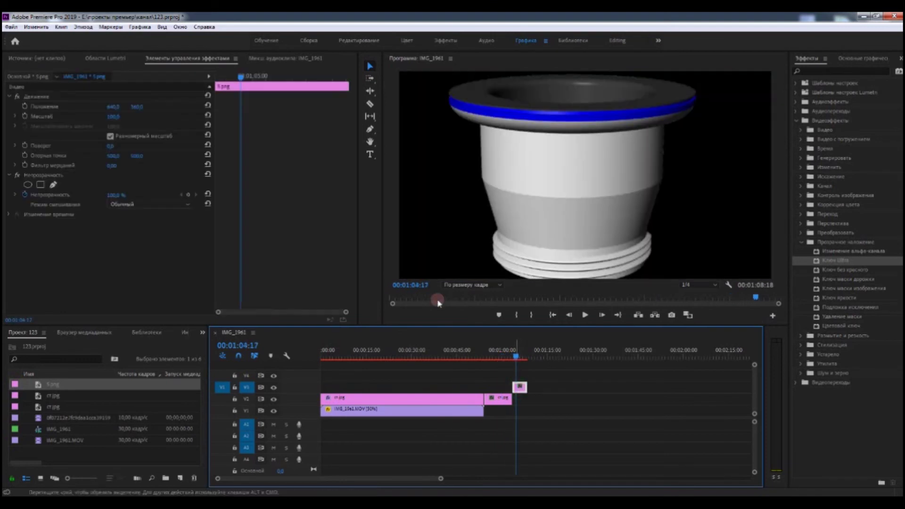
pyautogui.click(42, 107)
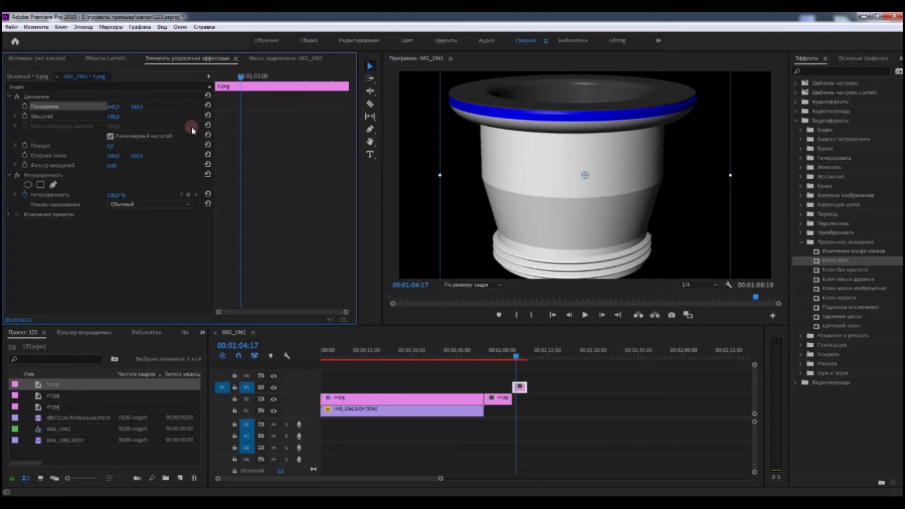
pyautogui.moveTo(438, 175); pyautogui.dragTo(499, 183)
pyautogui.click(568, 195)
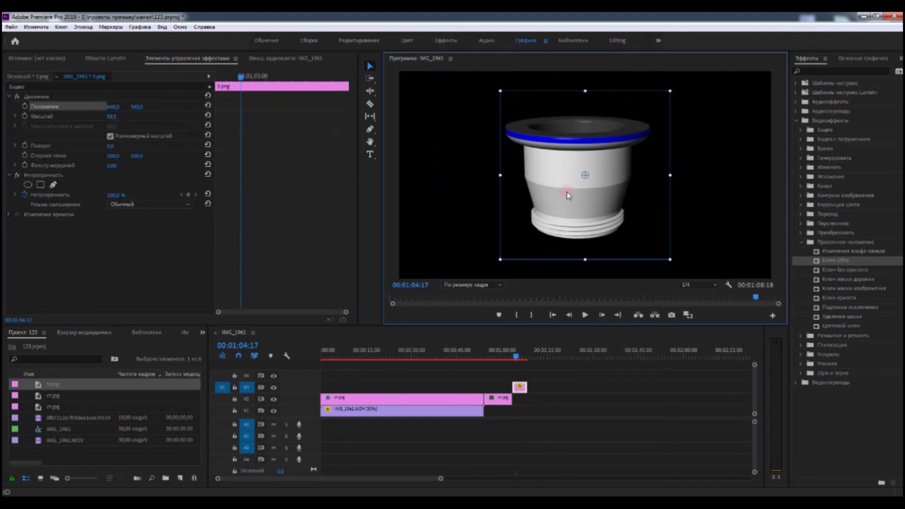
pyautogui.moveTo(566, 216); pyautogui.dragTo(564, 222)
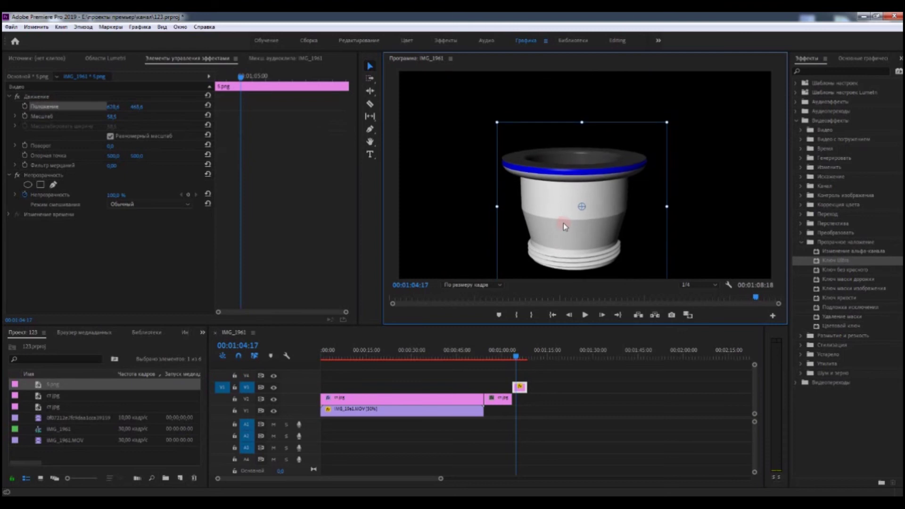
pyautogui.moveTo(498, 206); pyautogui.dragTo(540, 208)
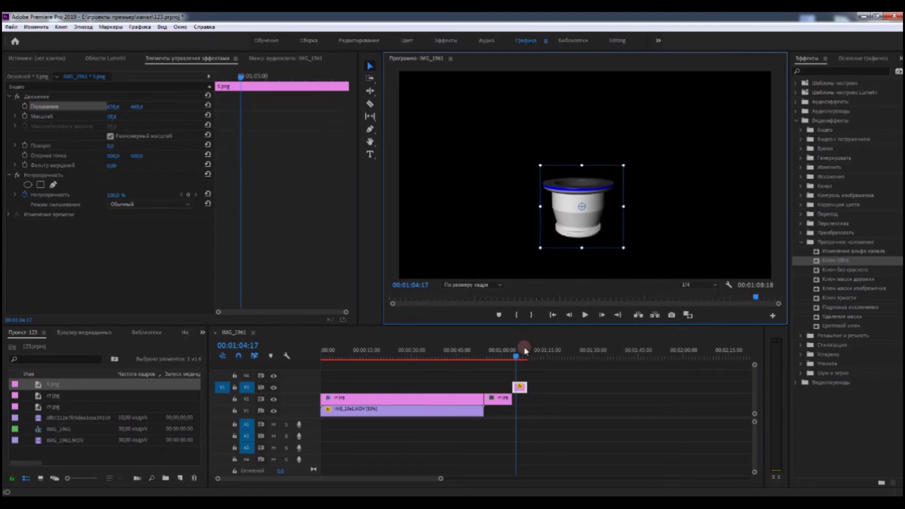
# Shift the 5.png clip over the unkeyed room clip, then lower the pedestal onto the floor and enlarge it to about 33%.
pyautogui.click(498, 395)
pyautogui.moveTo(497, 392); pyautogui.dragTo(492, 364)
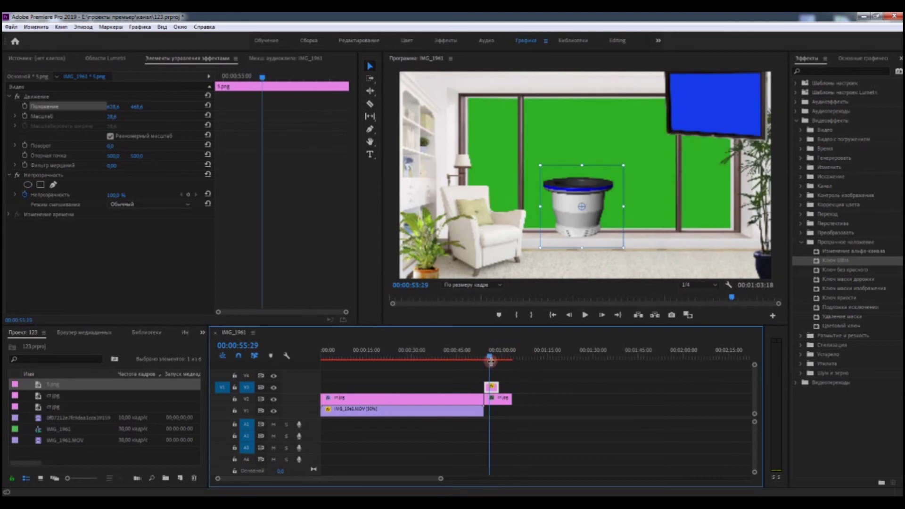
pyautogui.moveTo(581, 208); pyautogui.dragTo(583, 258)
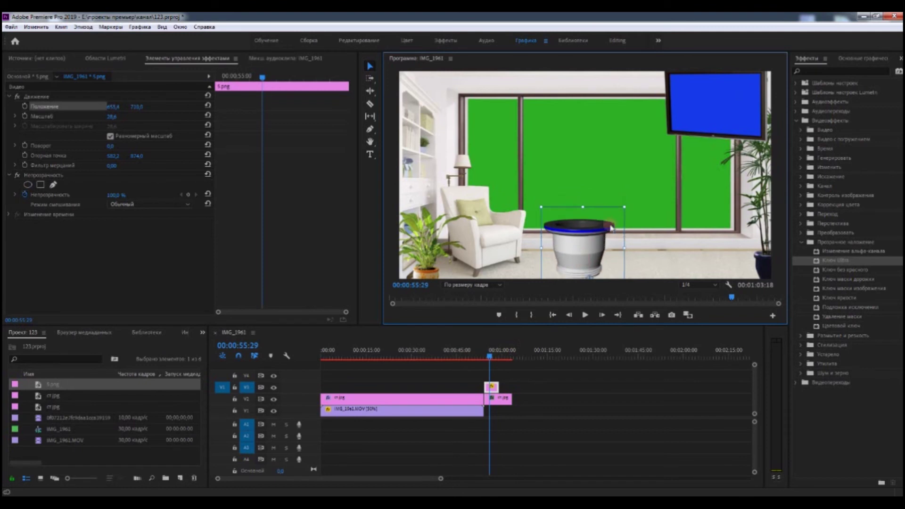
pyautogui.moveTo(624, 206); pyautogui.dragTo(630, 195)
pyautogui.moveTo(601, 242); pyautogui.dragTo(611, 237)
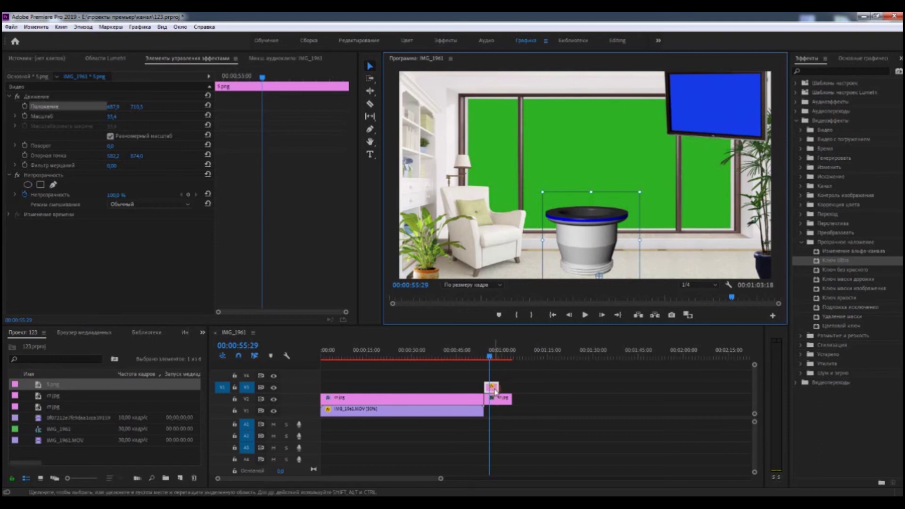
# Move 5.png past the room clips, extend it to 00:01:24:29, and place the green 1234.png from the канал folder beneath it on V2.
pyautogui.moveTo(495, 391); pyautogui.dragTo(575, 387)
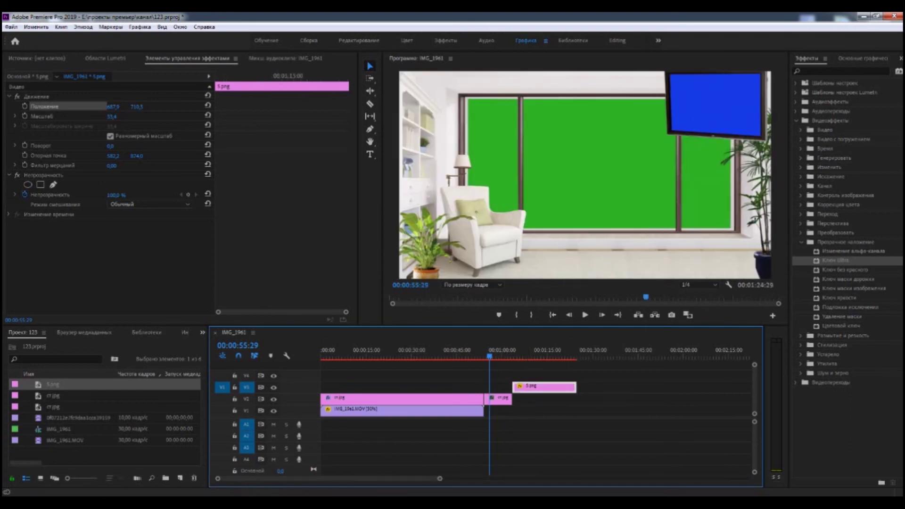
pyautogui.hotkey('alt', 'Tab')
pyautogui.click(242, 50)
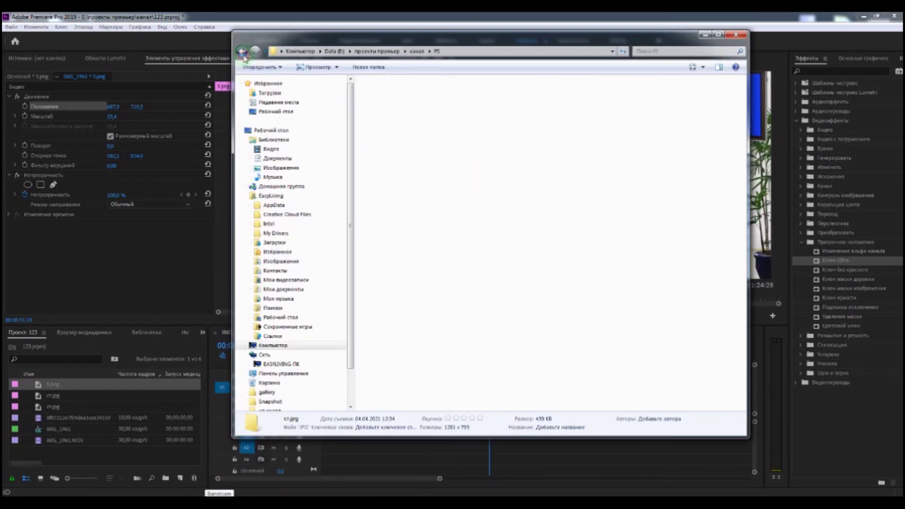
pyautogui.moveTo(722, 141); pyautogui.dragTo(156, 404)
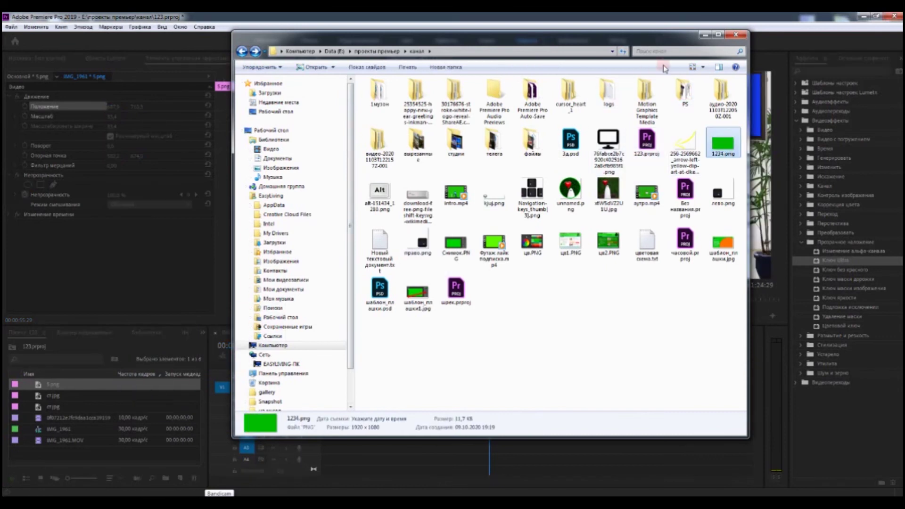
pyautogui.click(705, 34)
pyautogui.moveTo(15, 397); pyautogui.dragTo(576, 399)
pyautogui.moveTo(490, 359); pyautogui.dragTo(560, 363)
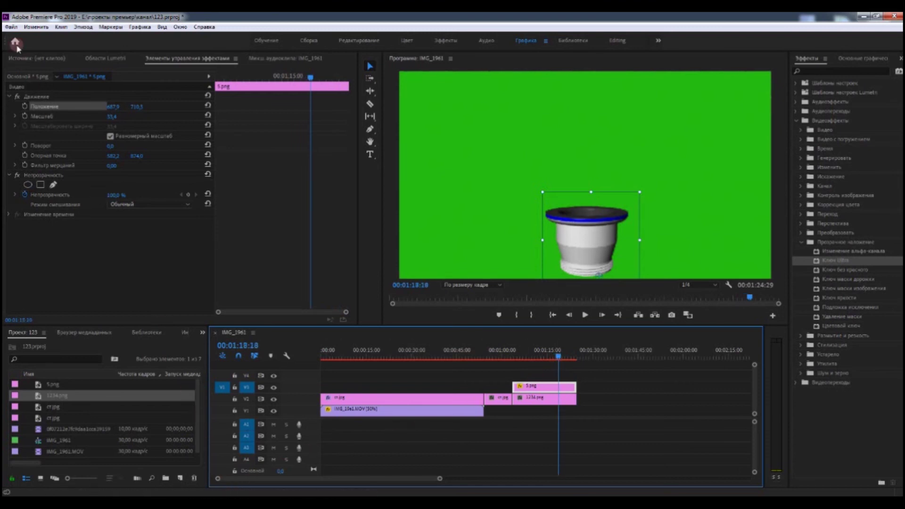
# View the media export settings for the sequence and close them without exporting.
pyautogui.click(12, 27)
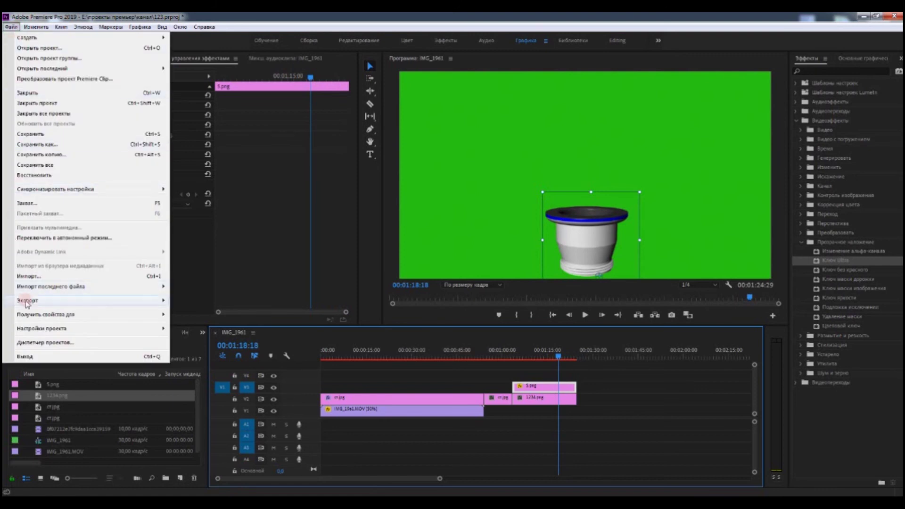
pyautogui.moveTo(26, 301)
pyautogui.click(215, 301)
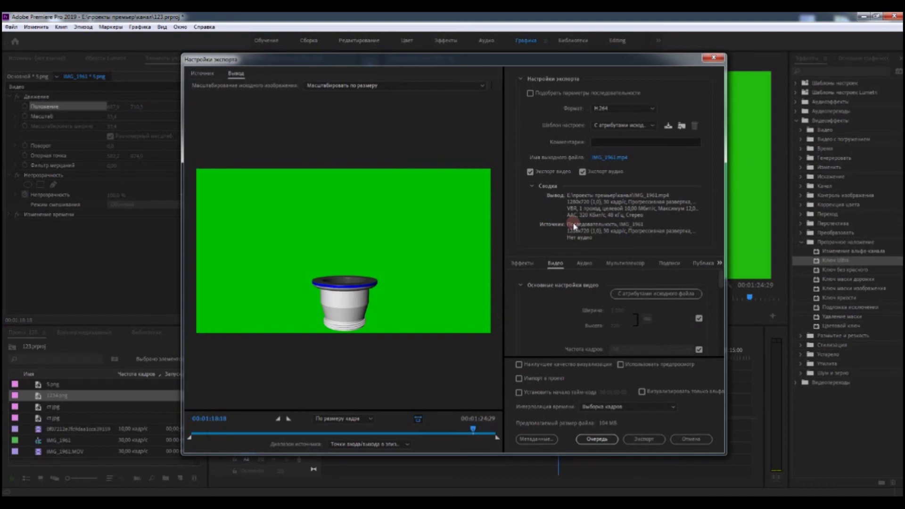
pyautogui.click(715, 58)
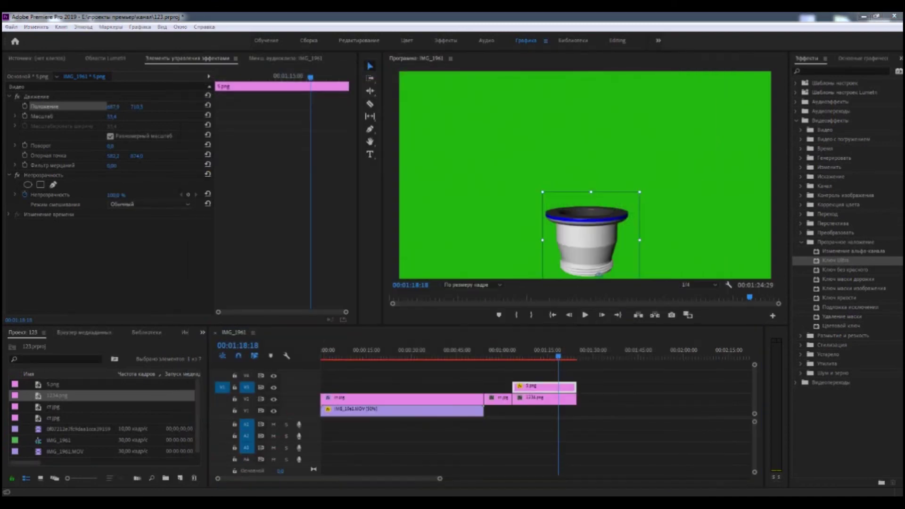